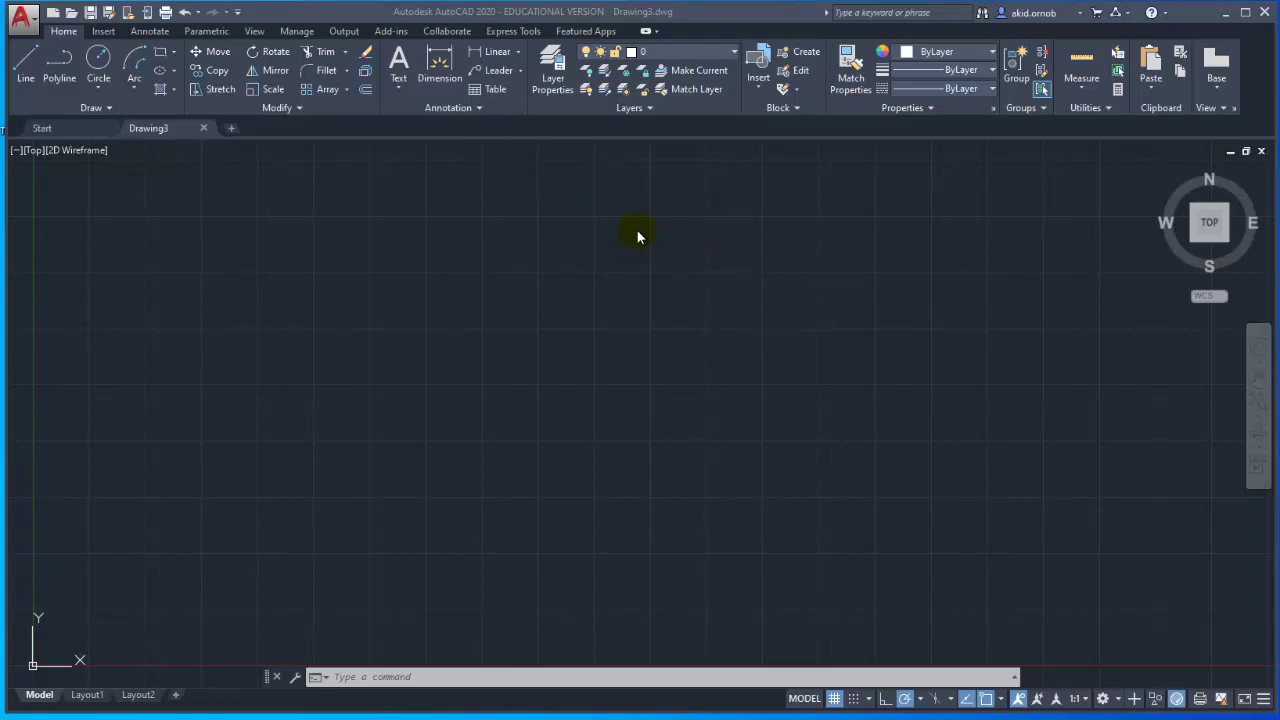
# Step: Create a new layer named Walls and set its color to 8
pyautogui.click(552, 80)
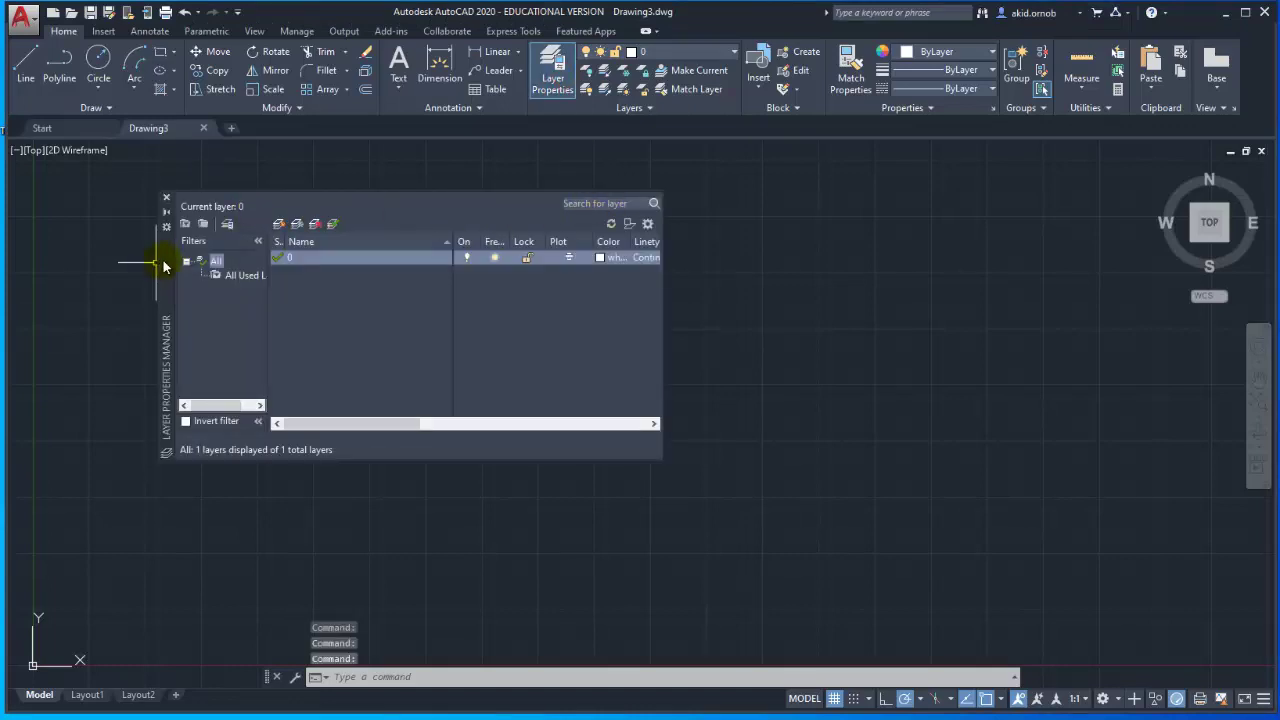
pyautogui.moveTo(163, 268); pyautogui.dragTo(248, 278)
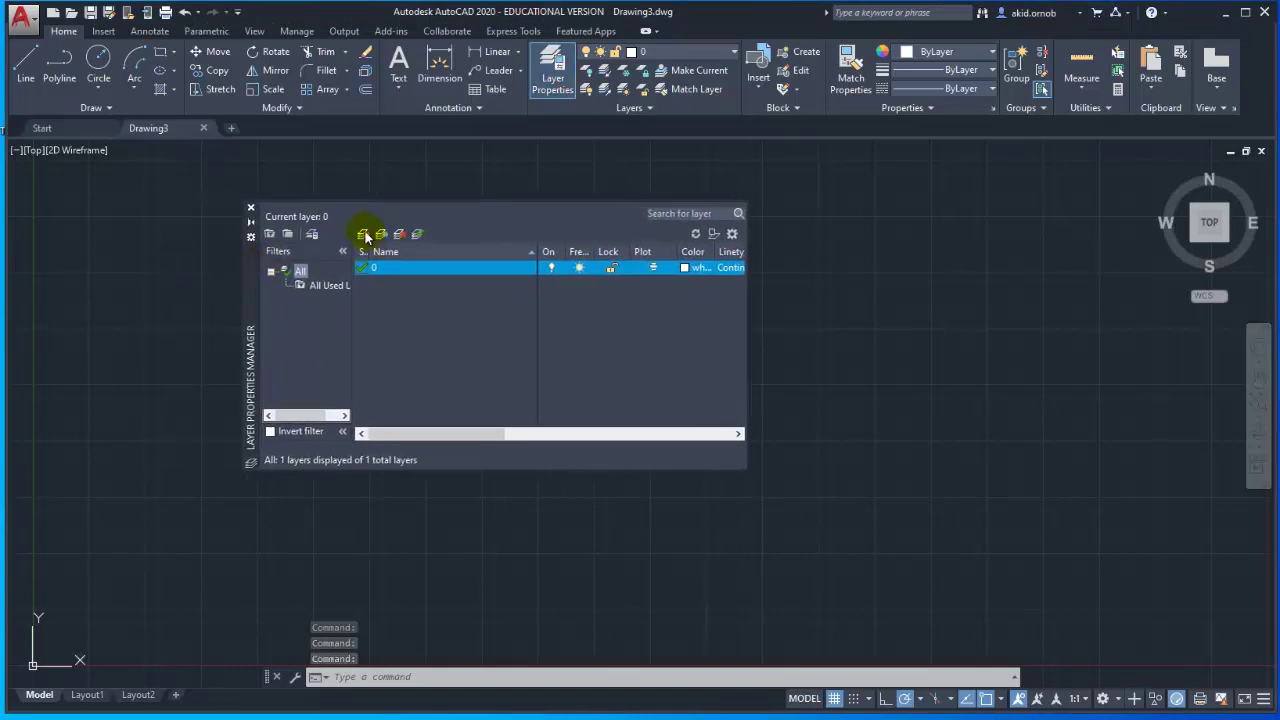
pyautogui.click(366, 234)
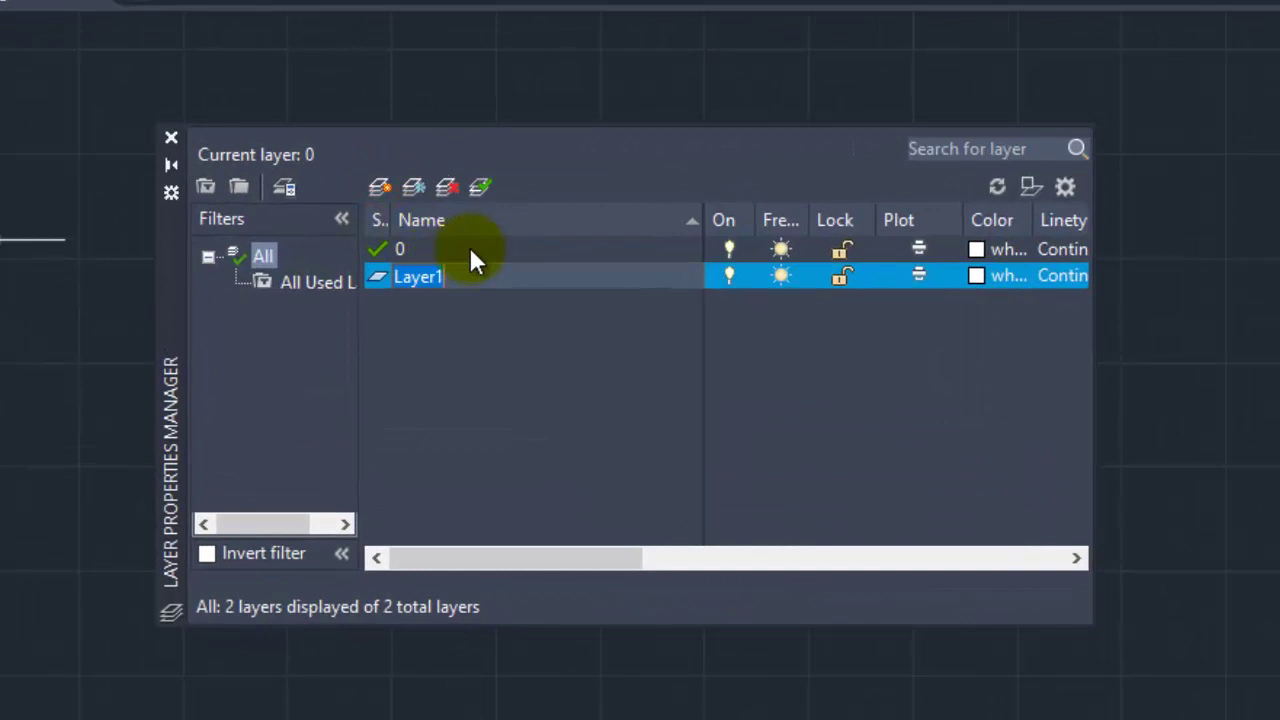
pyautogui.write('Walls')
pyautogui.press('Return')
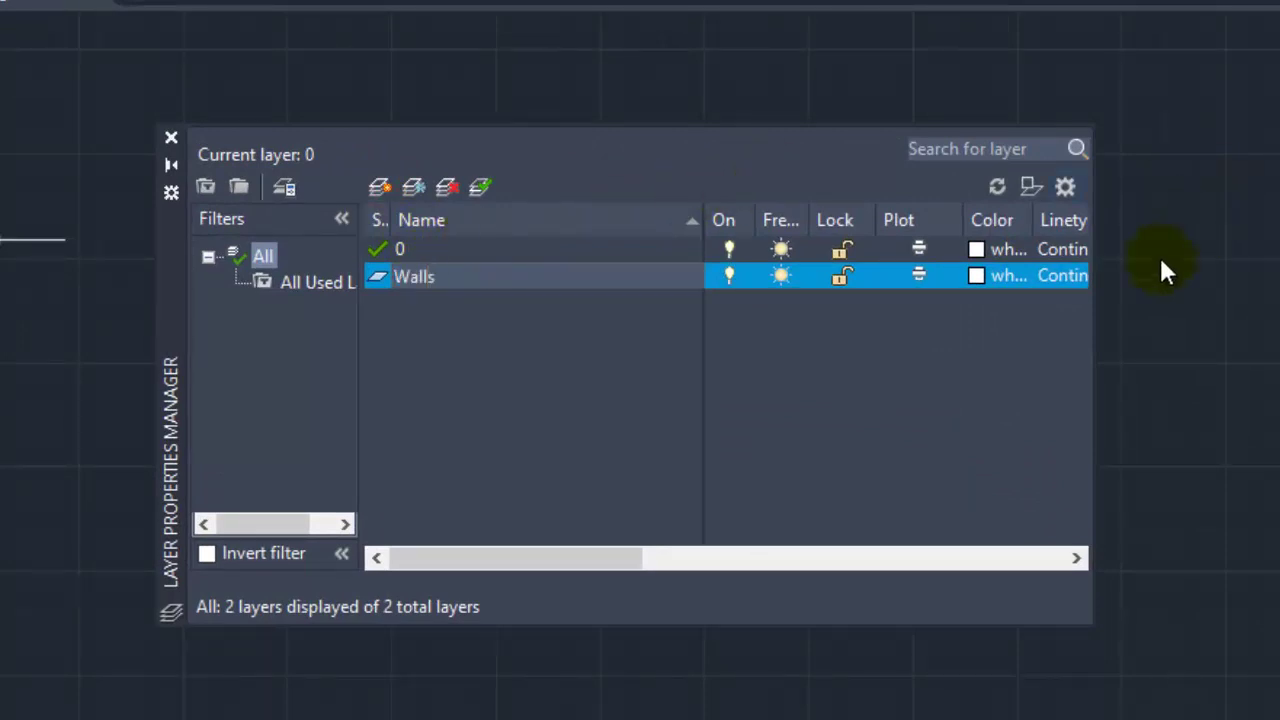
pyautogui.click(976, 276)
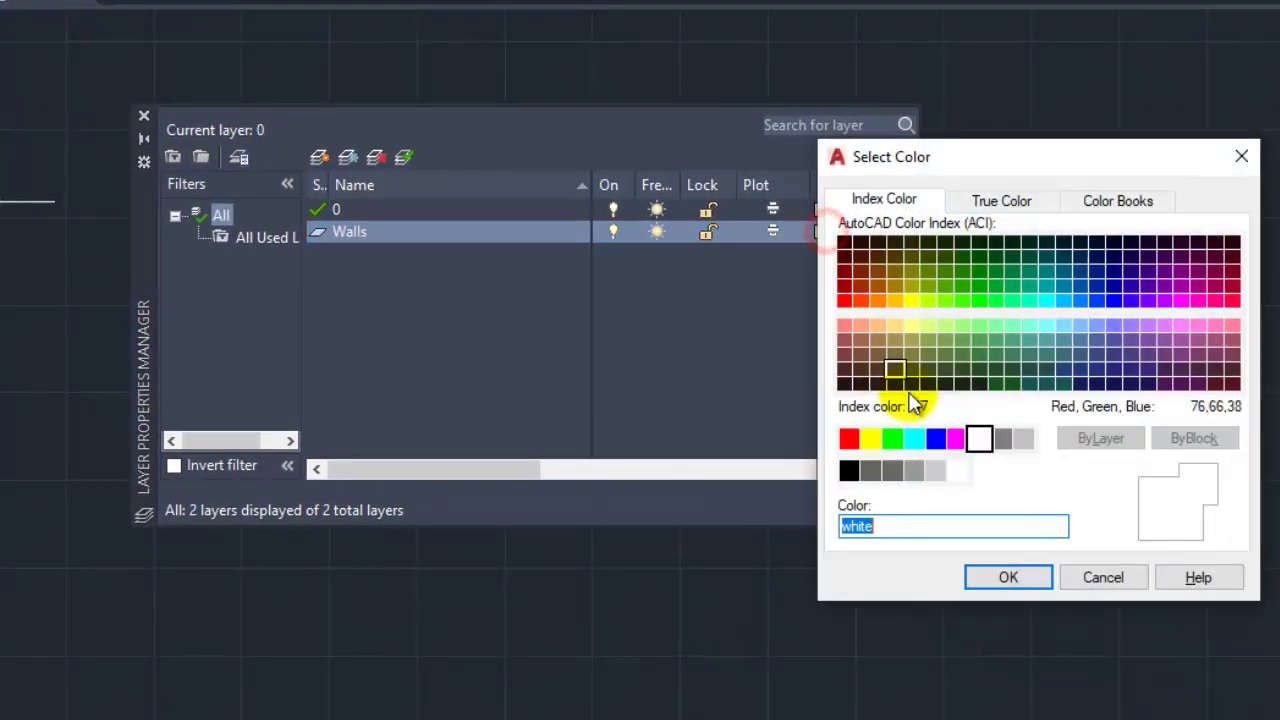
pyautogui.click(1002, 439)
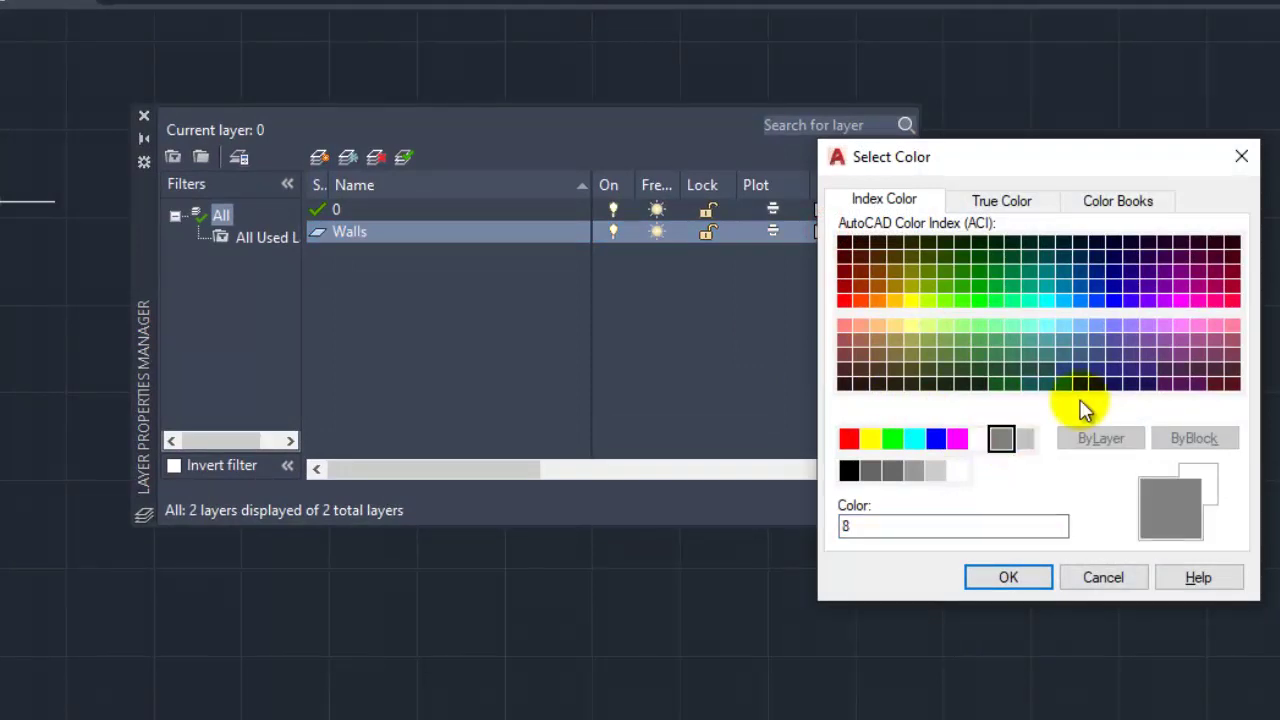
pyautogui.click(1006, 577)
# Step: Add a layer named Door and give it the brown index color 25
pyautogui.click(320, 157)
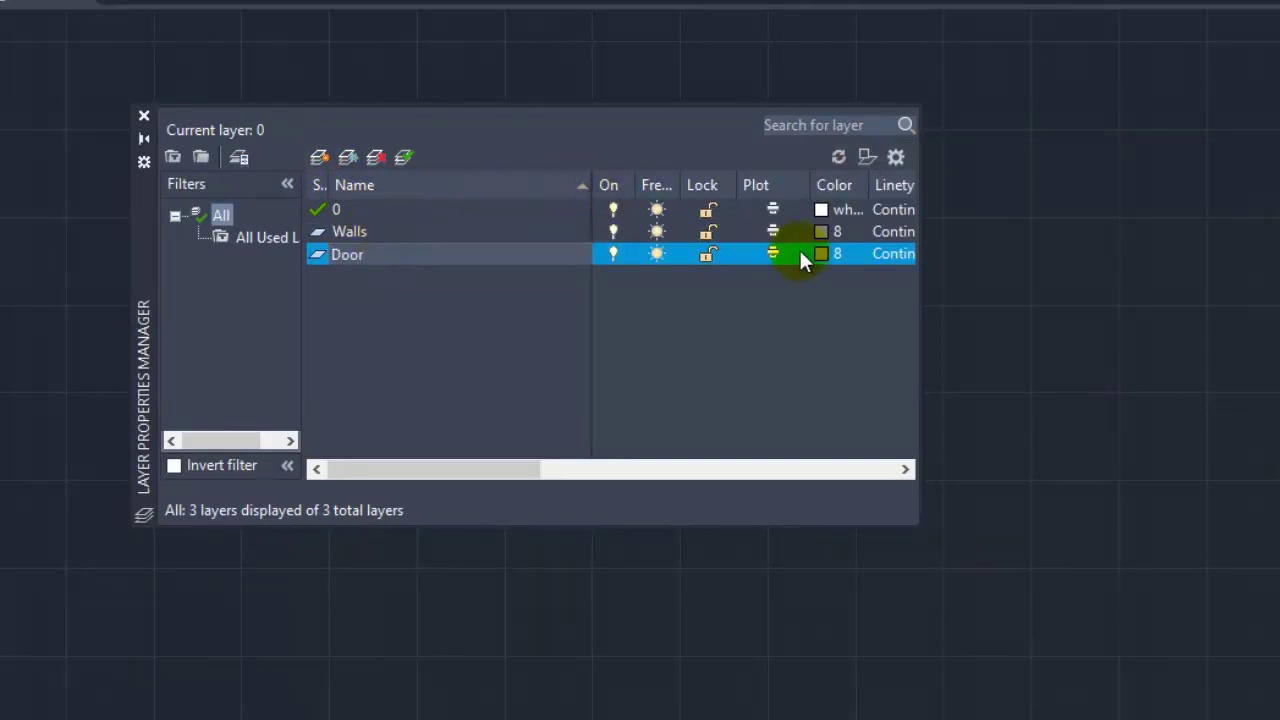
pyautogui.click(828, 254)
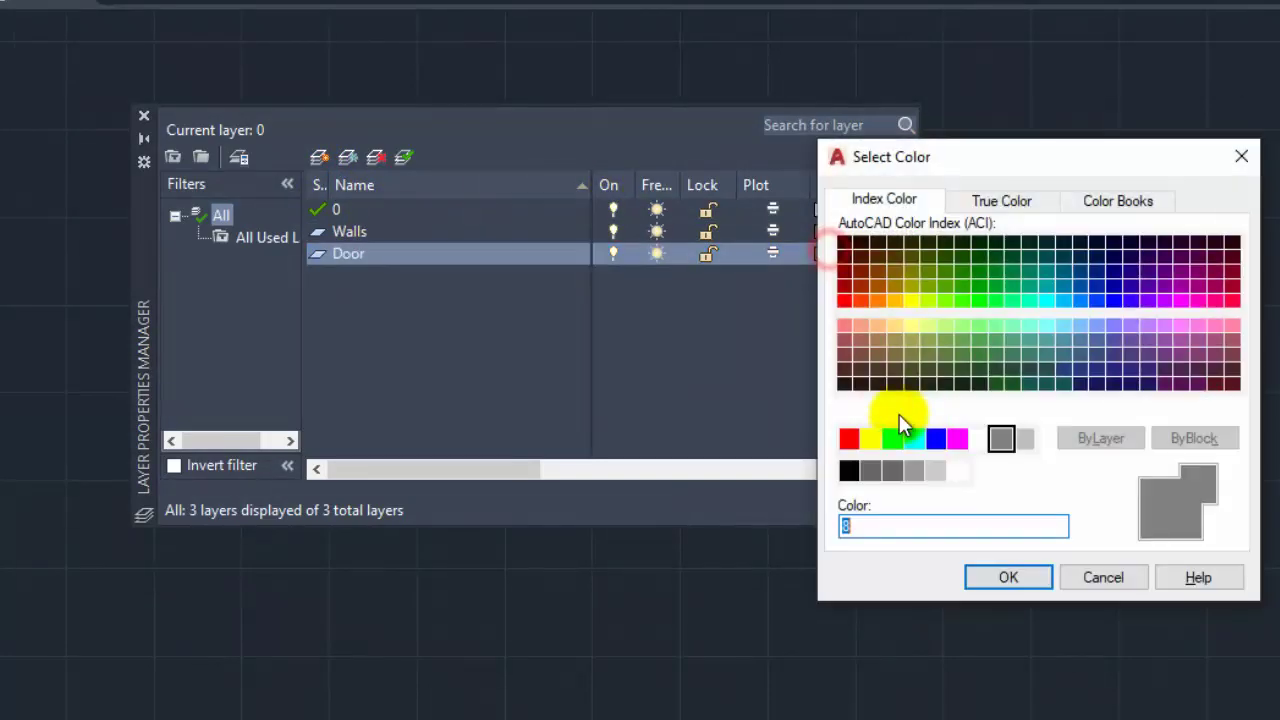
pyautogui.click(862, 354)
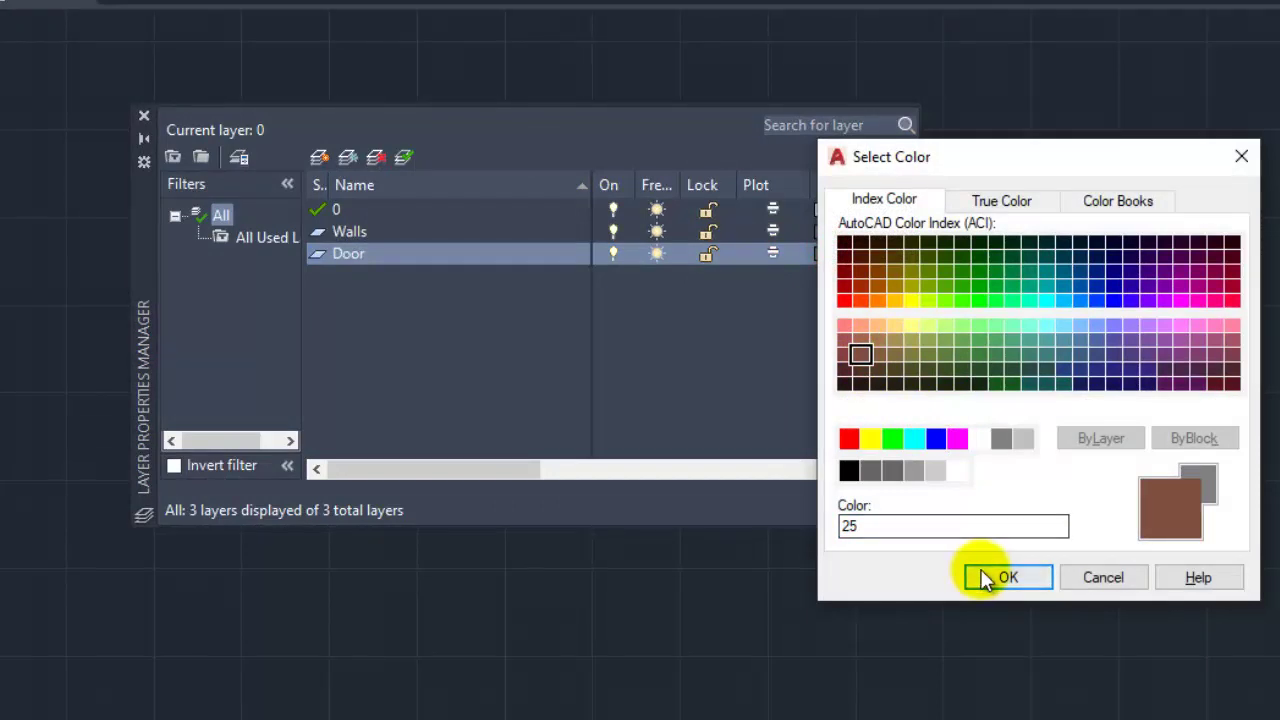
pyautogui.click(985, 578)
# Step: Add a layer named Window and give it the blue index color 150
pyautogui.click(320, 157)
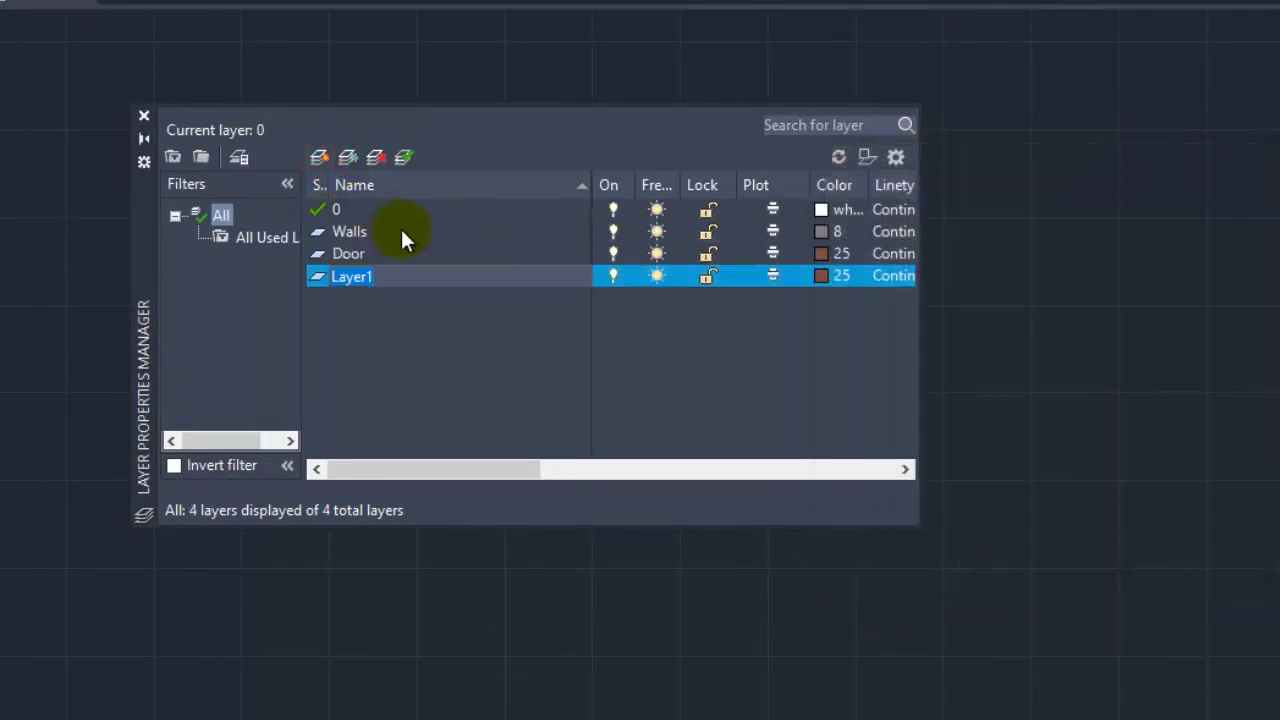
pyautogui.write('Window')
pyautogui.click(823, 276)
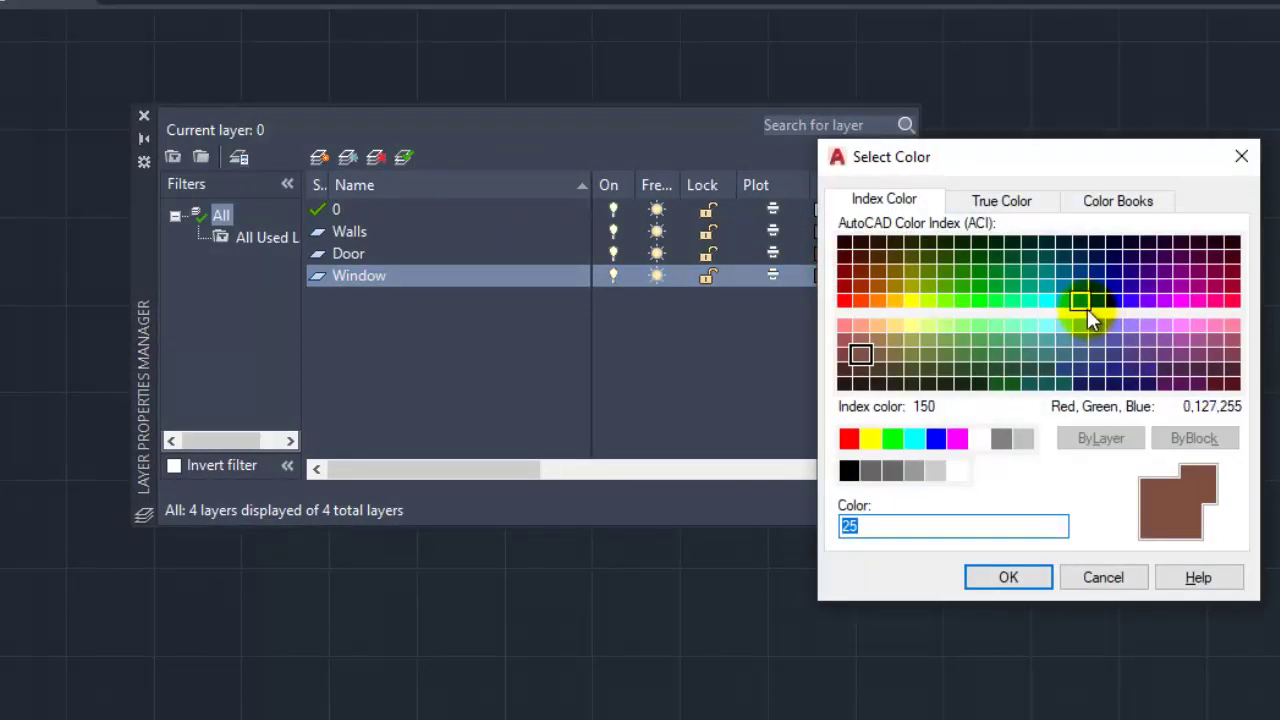
pyautogui.click(1084, 297)
pyautogui.click(1032, 577)
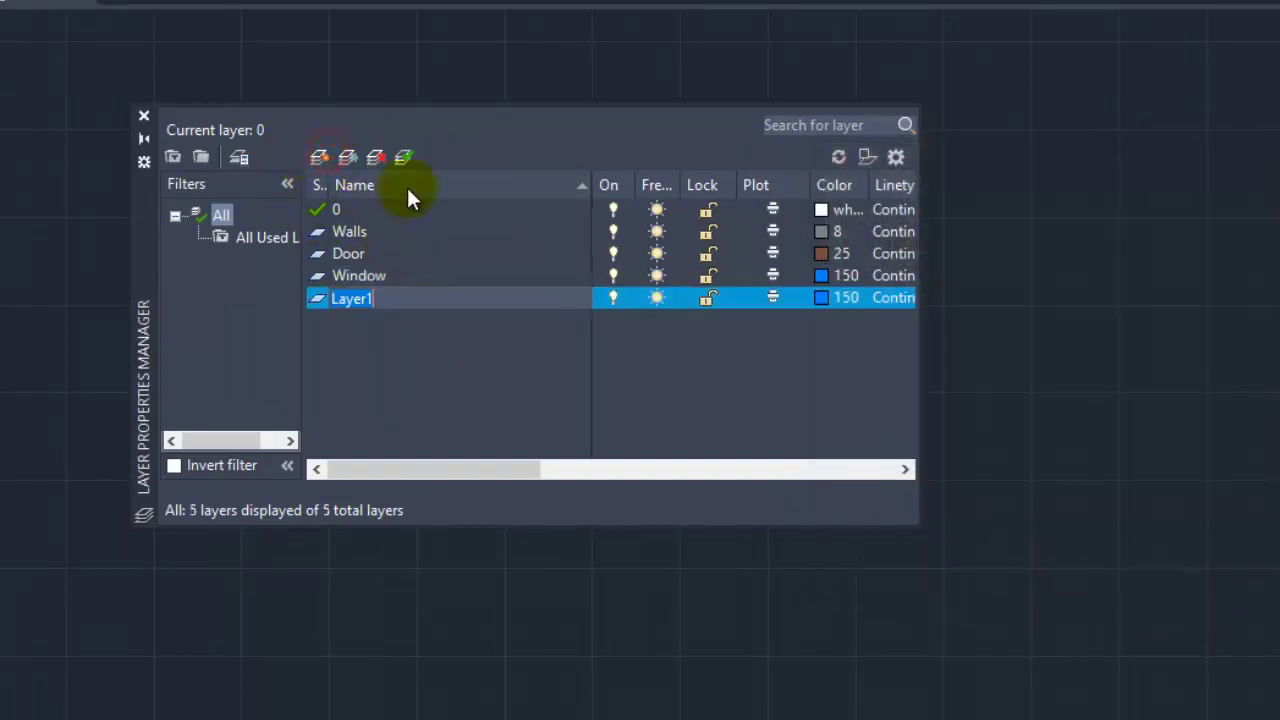
# Step: Add a layer named Overhead windows and set its color to cyan
pyautogui.write('Overh')
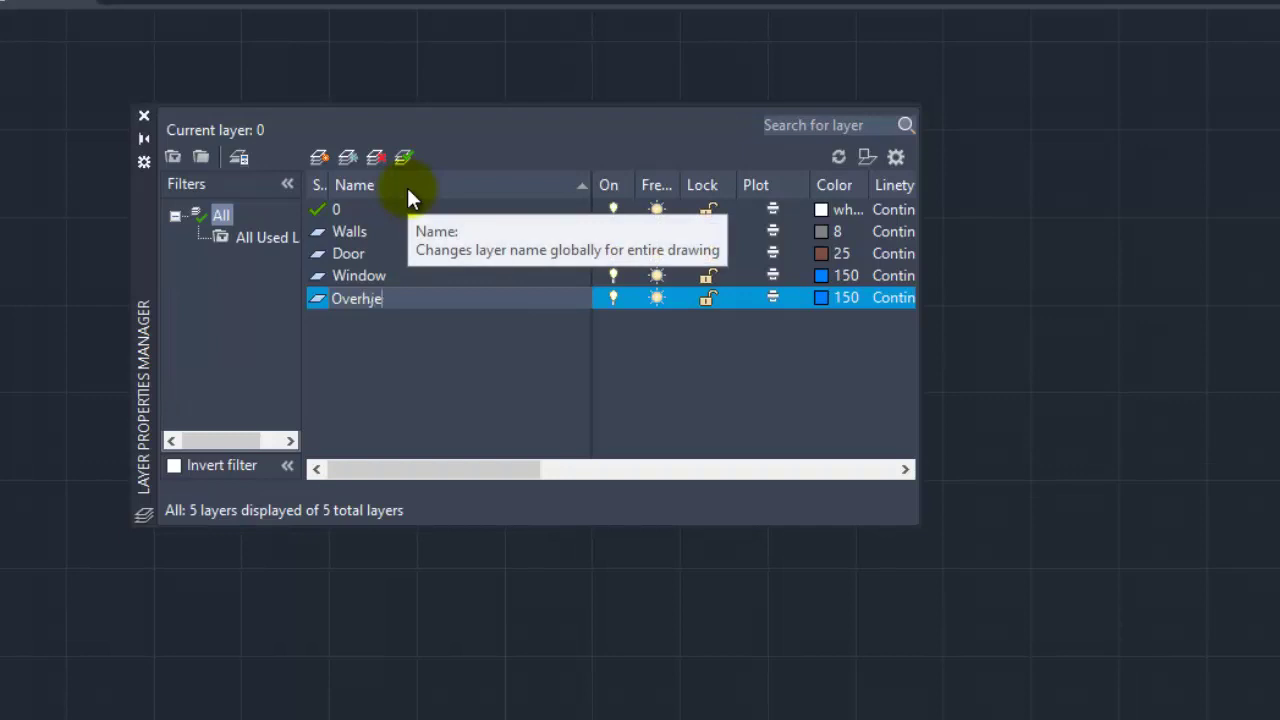
pyautogui.write('ead windows')
pyautogui.click(821, 297)
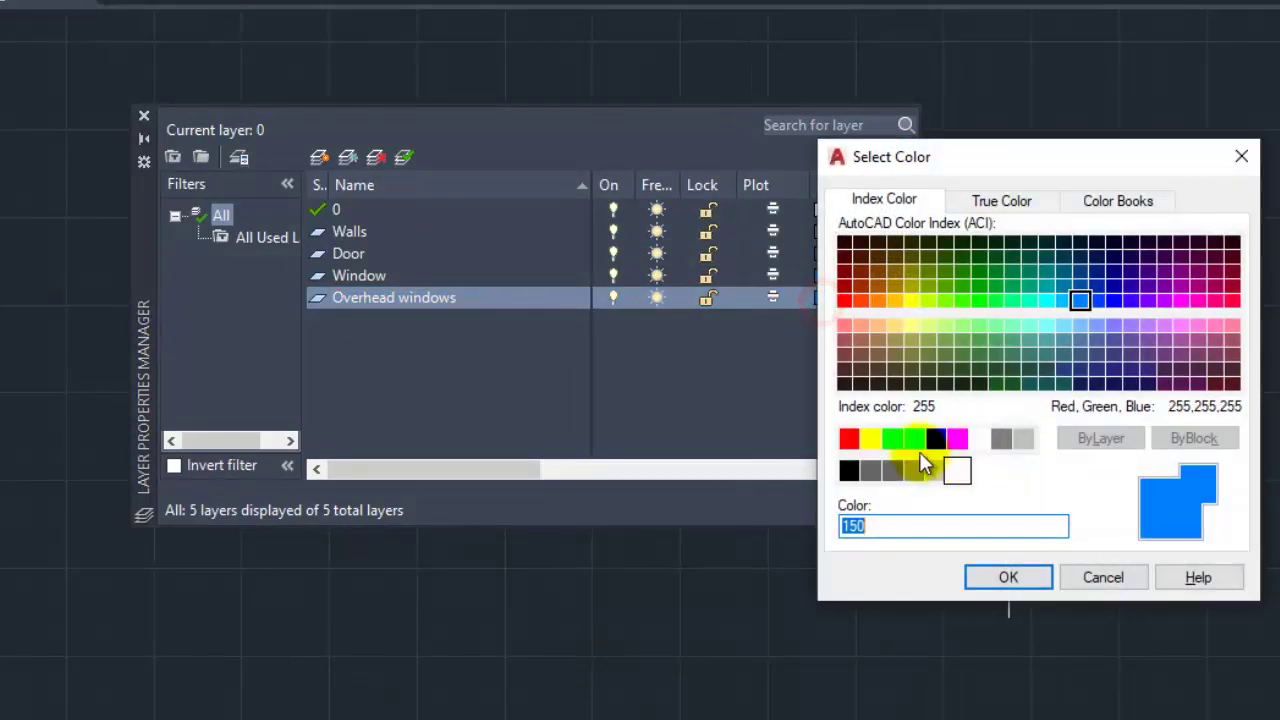
pyautogui.click(913, 438)
pyautogui.click(1007, 577)
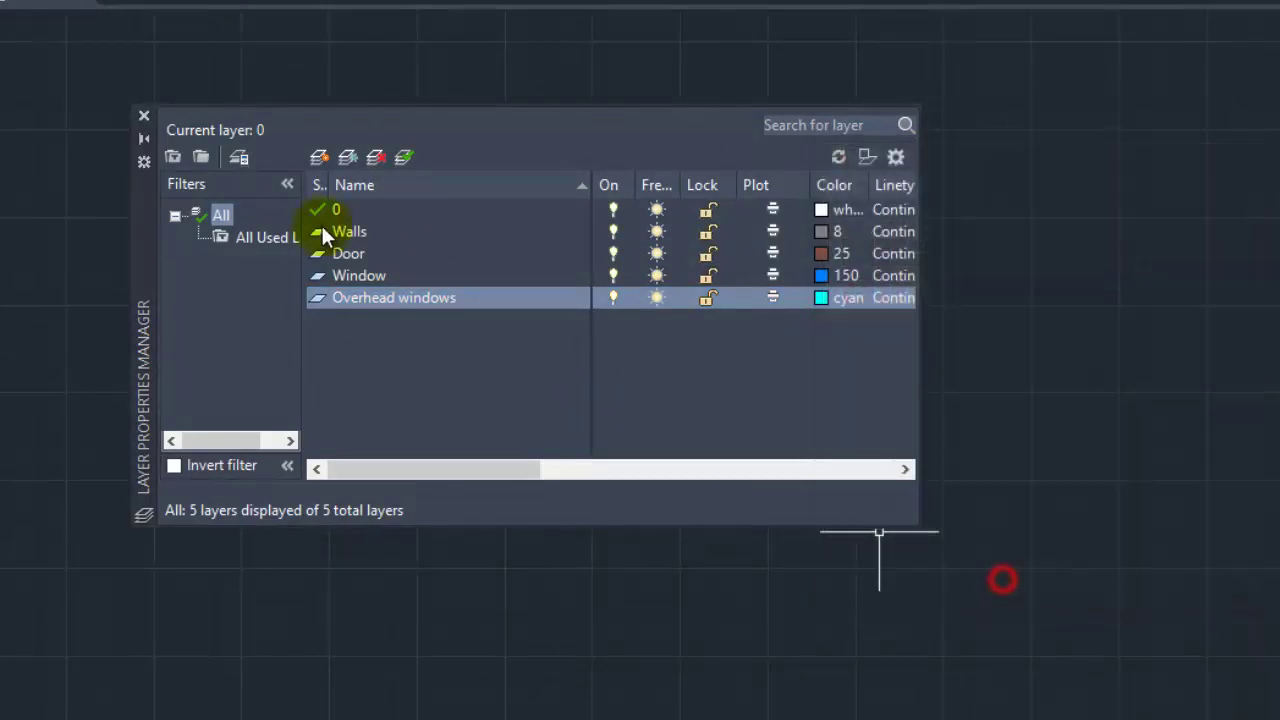
# Step: Add a layer named Board and projector
pyautogui.click(317, 160)
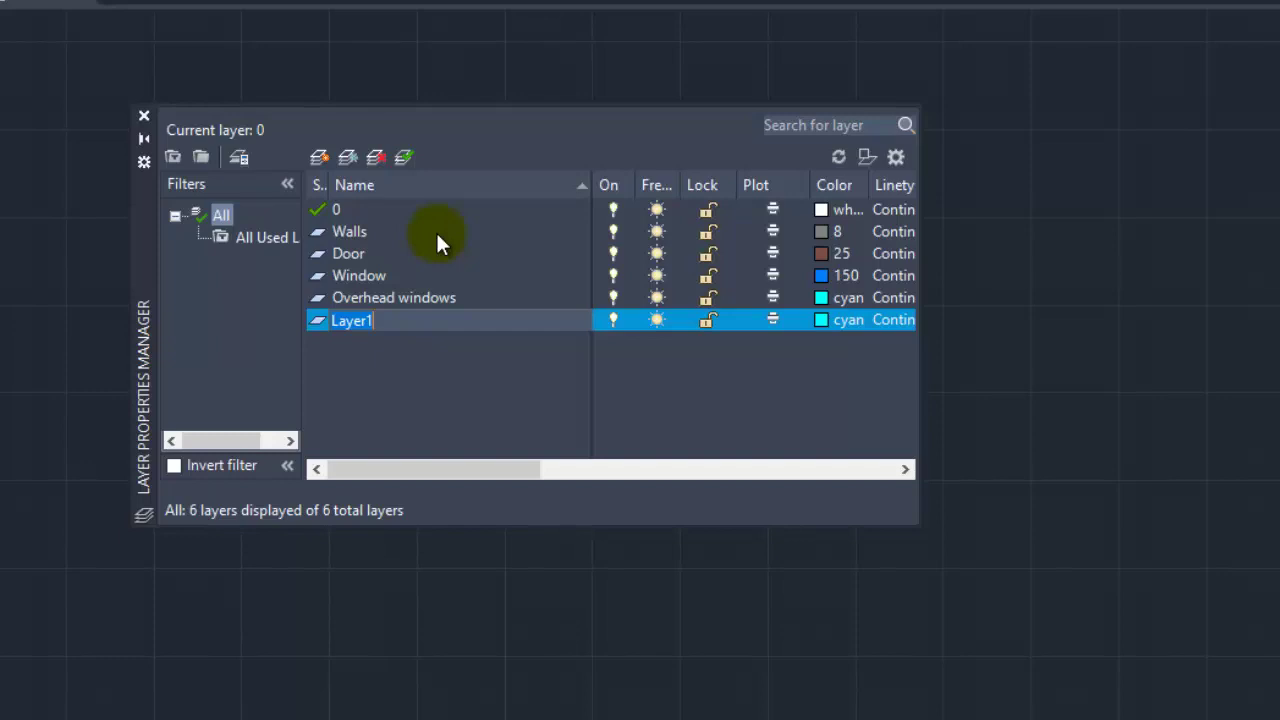
pyautogui.write('Board and')
pyautogui.press('BackSpace')
pyautogui.press('BackSpace')
pyautogui.write('m')
pyautogui.press('BackSpace')
pyautogui.write('nd projector')
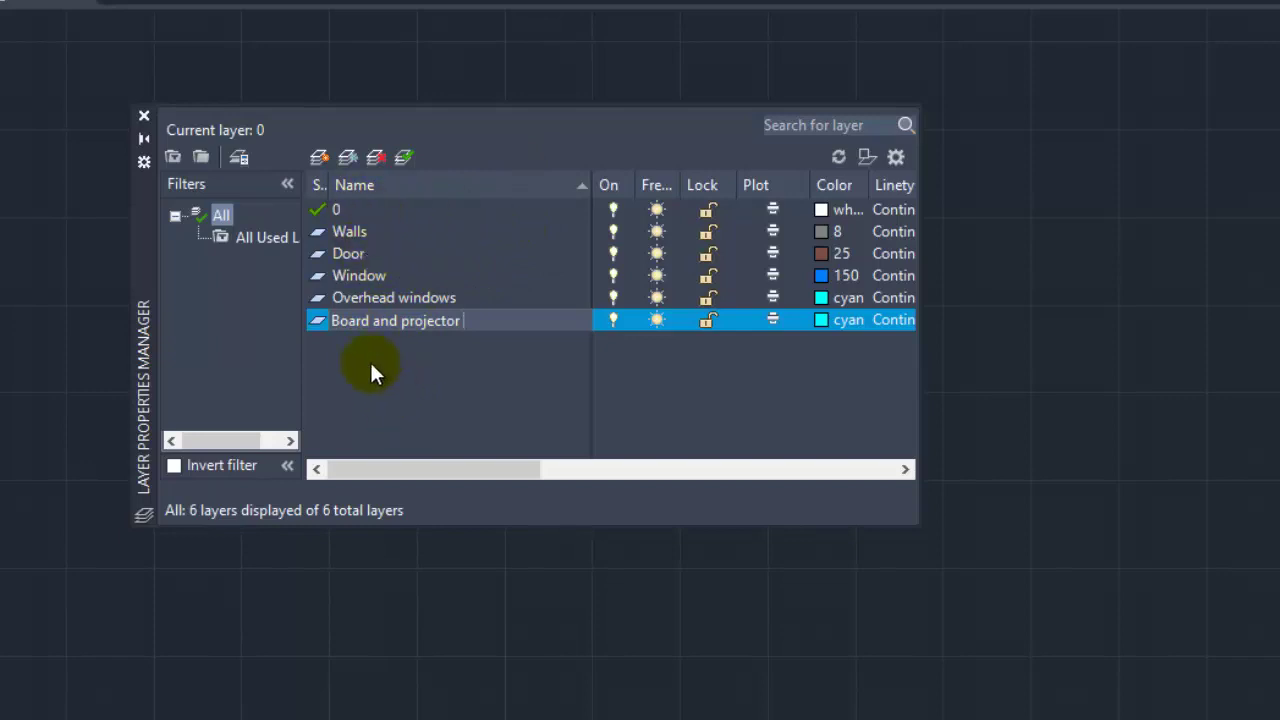
# Step: Add a layer named Pillars
pyautogui.click(312, 155)
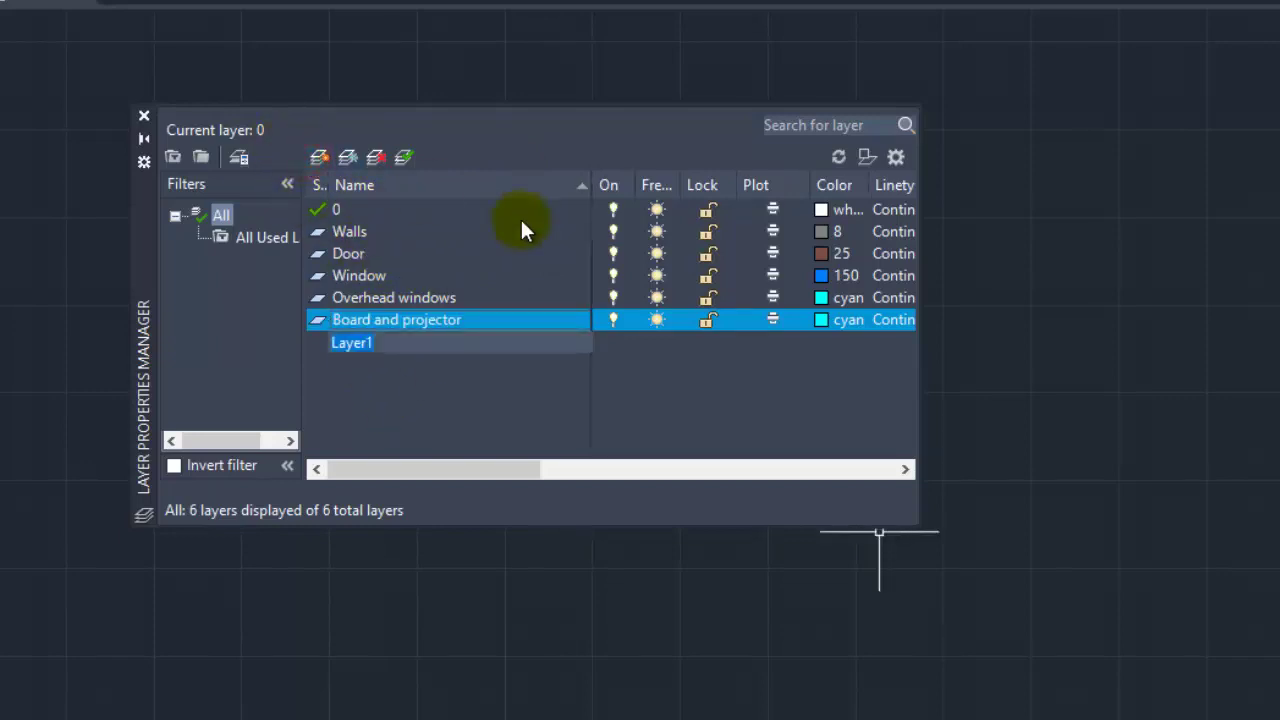
pyautogui.write('Pro')
pyautogui.press('BackSpace')
pyautogui.press('BackSpace')
pyautogui.press('BackSpace')
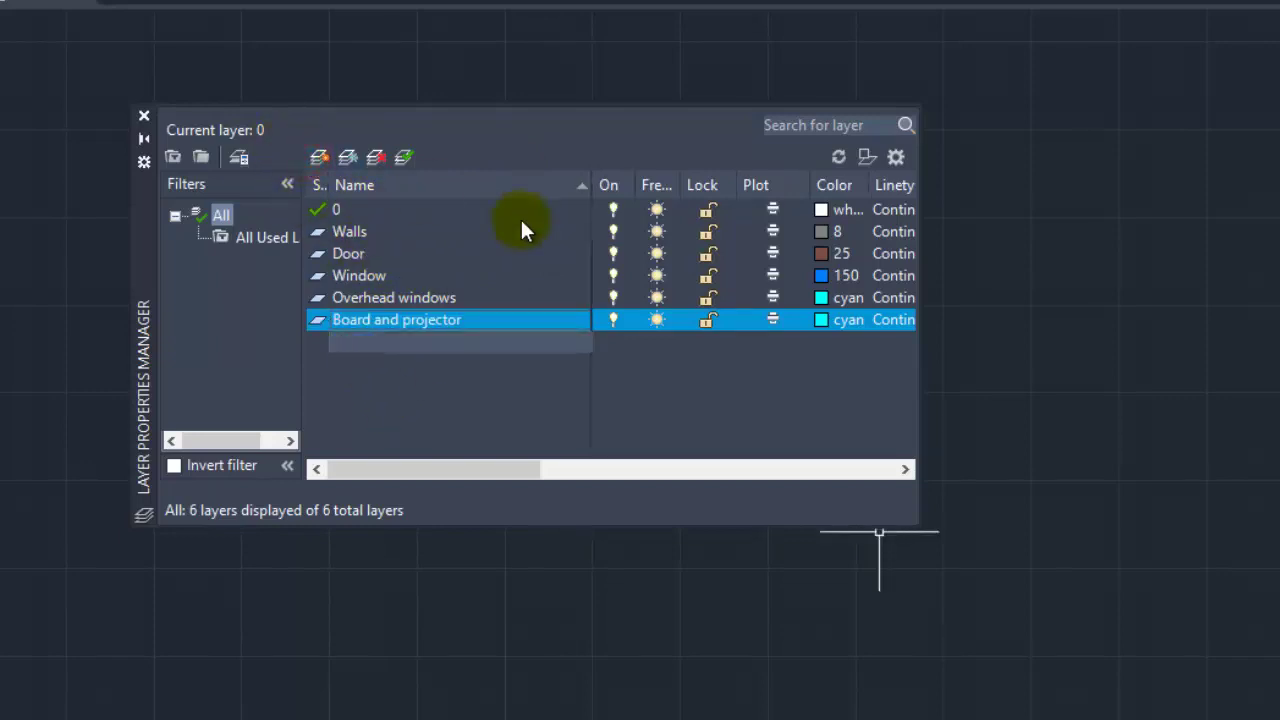
pyautogui.write('Pillars')
pyautogui.press('Return')
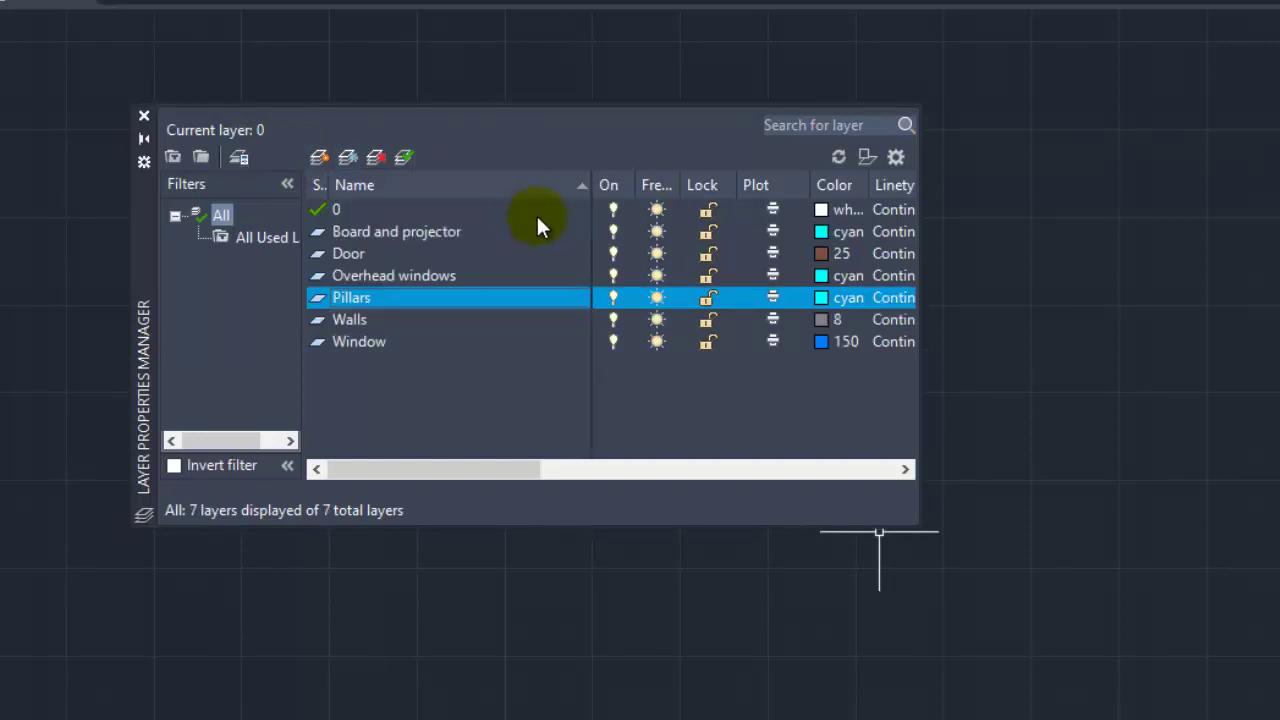
# Step: Set the color of the Board and projector layer to index color 165
pyautogui.click(826, 230)
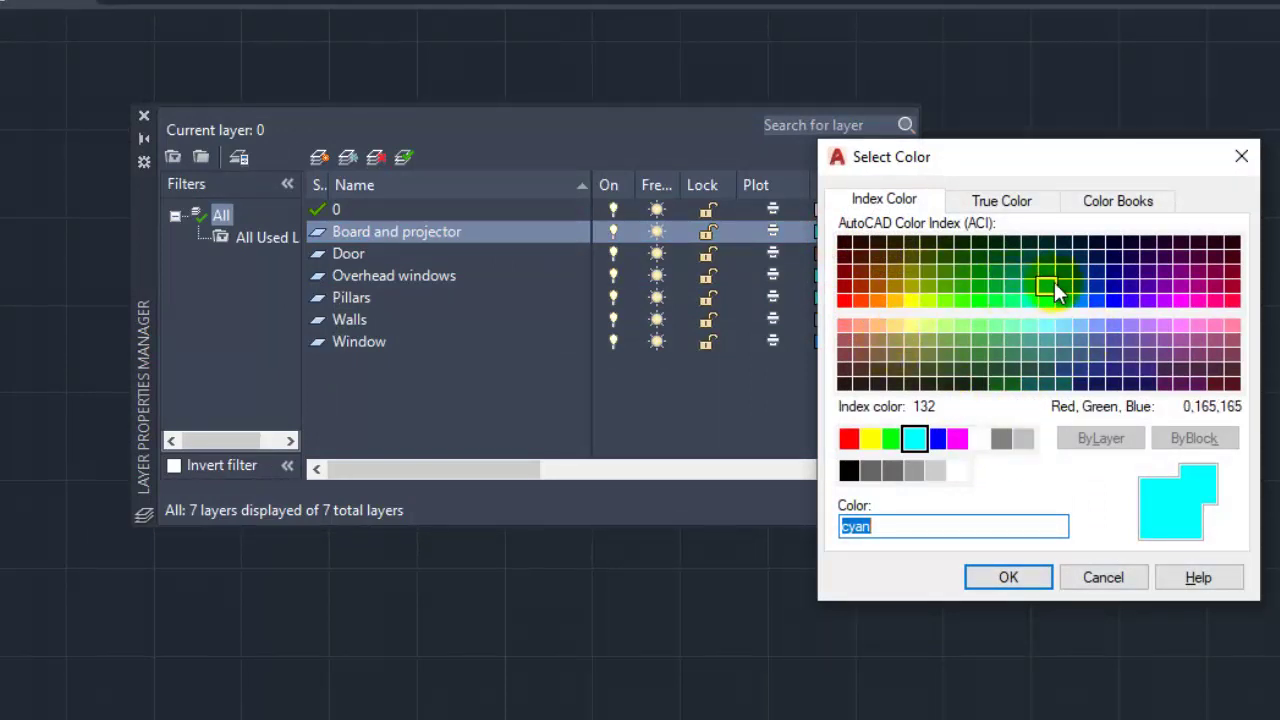
pyautogui.click(1103, 360)
pyautogui.click(1018, 576)
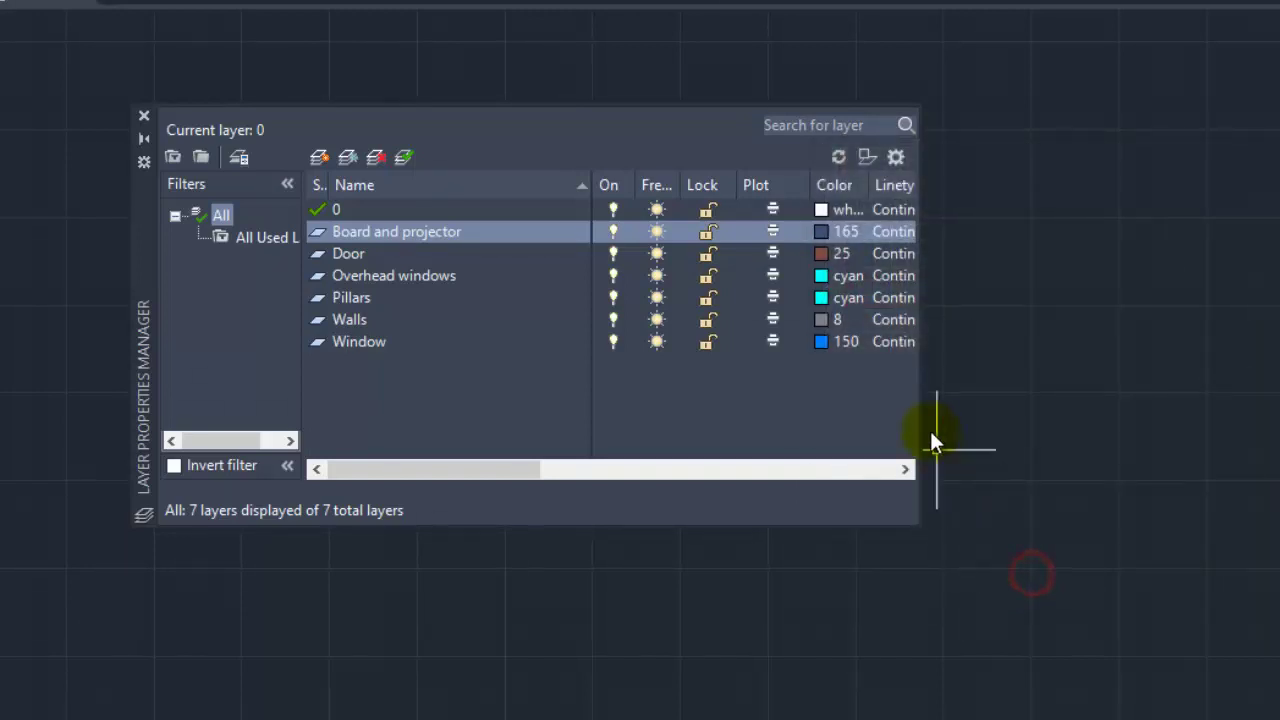
# Step: Set the Pillars layer to color 170, then make Walls the current layer and close the layer manager
pyautogui.click(823, 298)
pyautogui.click(1116, 301)
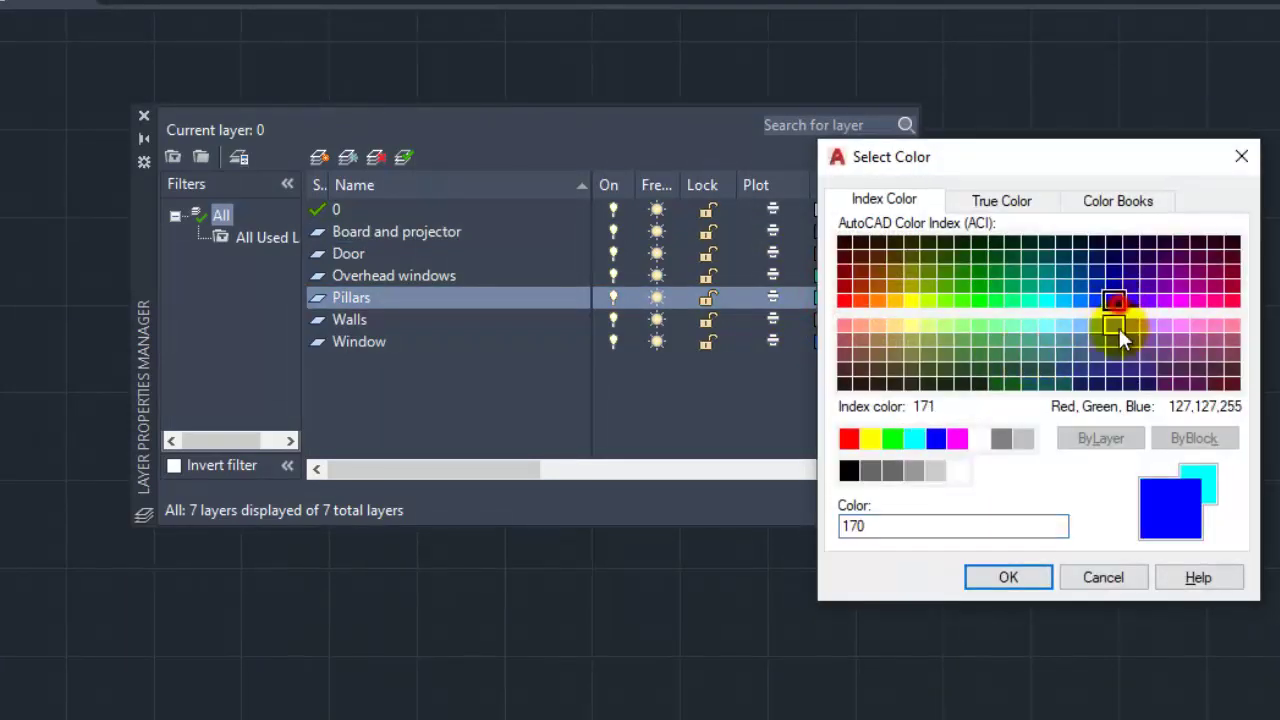
pyautogui.click(1025, 577)
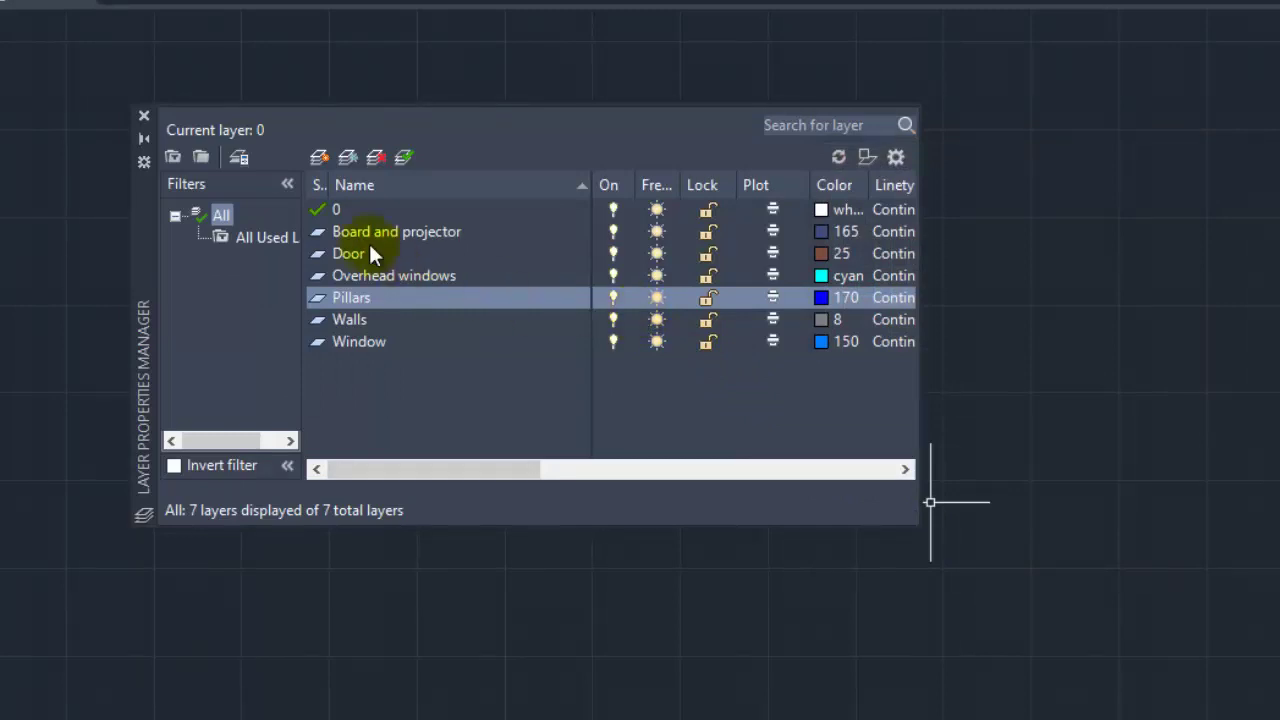
pyautogui.doubleClick(369, 315)
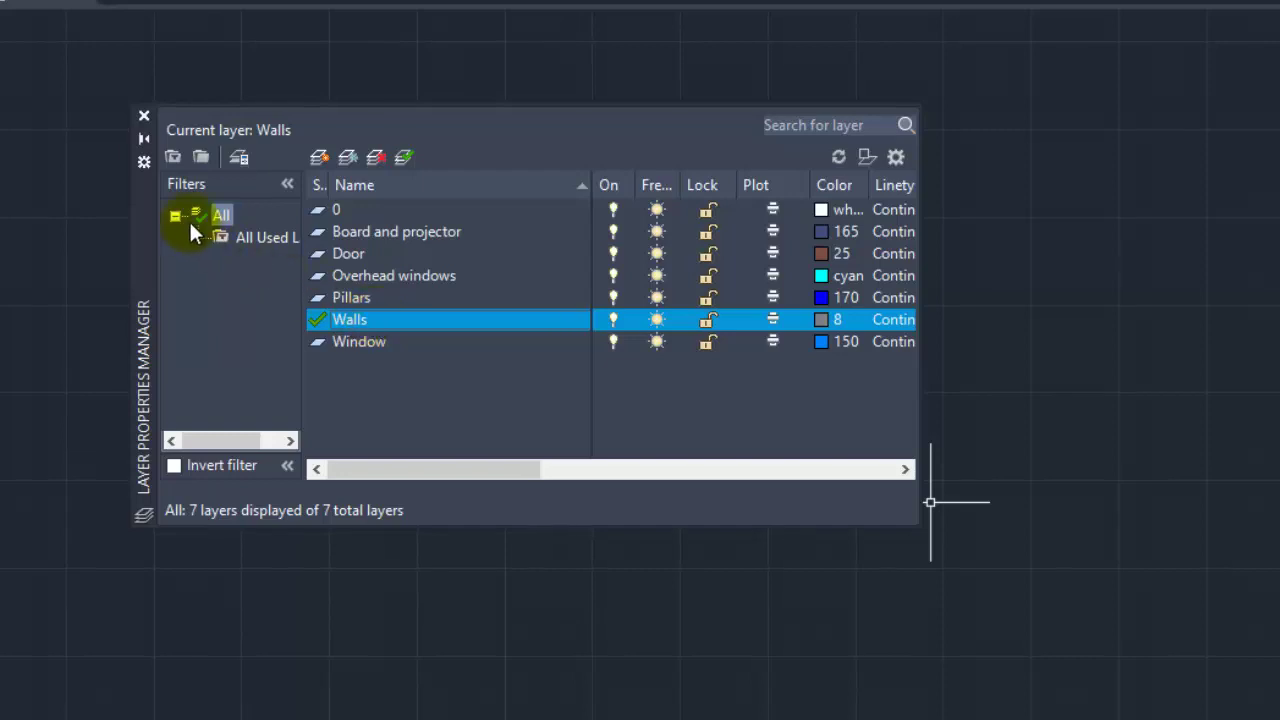
pyautogui.click(145, 118)
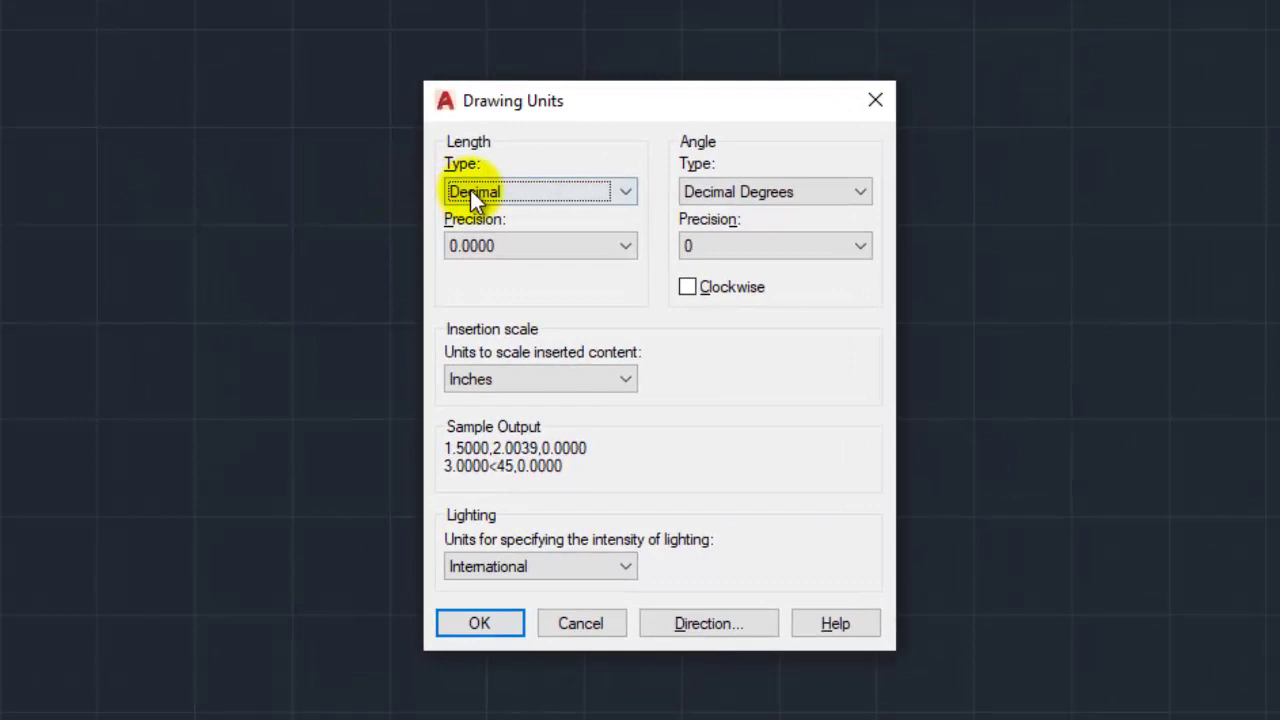
# Step: Configure the drawing units with Engineering length type and 0'-0.00" precision
pyautogui.click(472, 192)
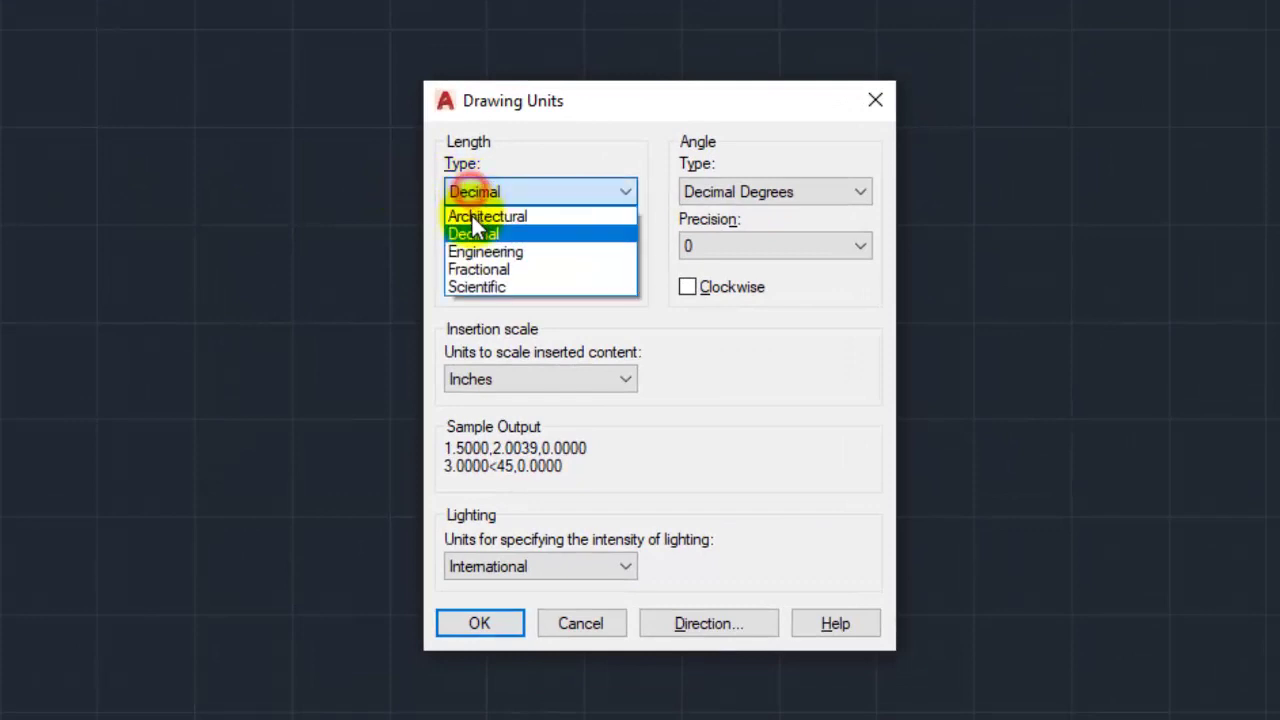
pyautogui.click(474, 252)
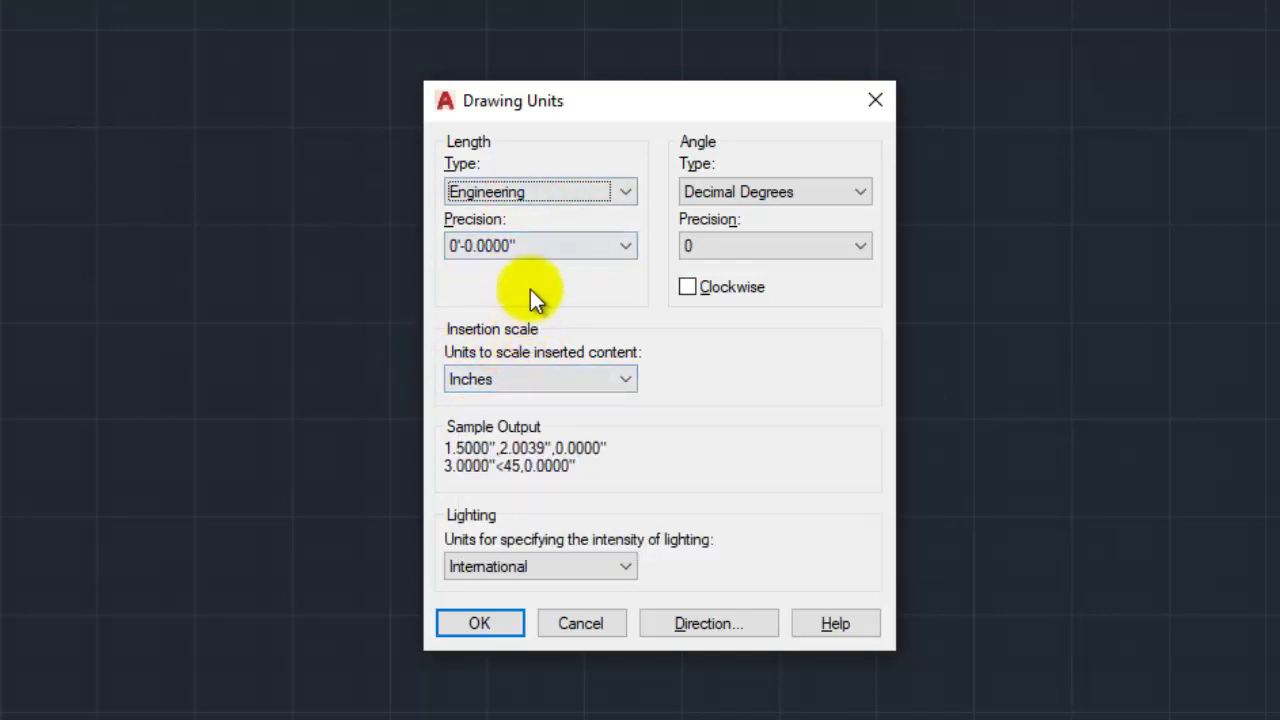
pyautogui.click(535, 244)
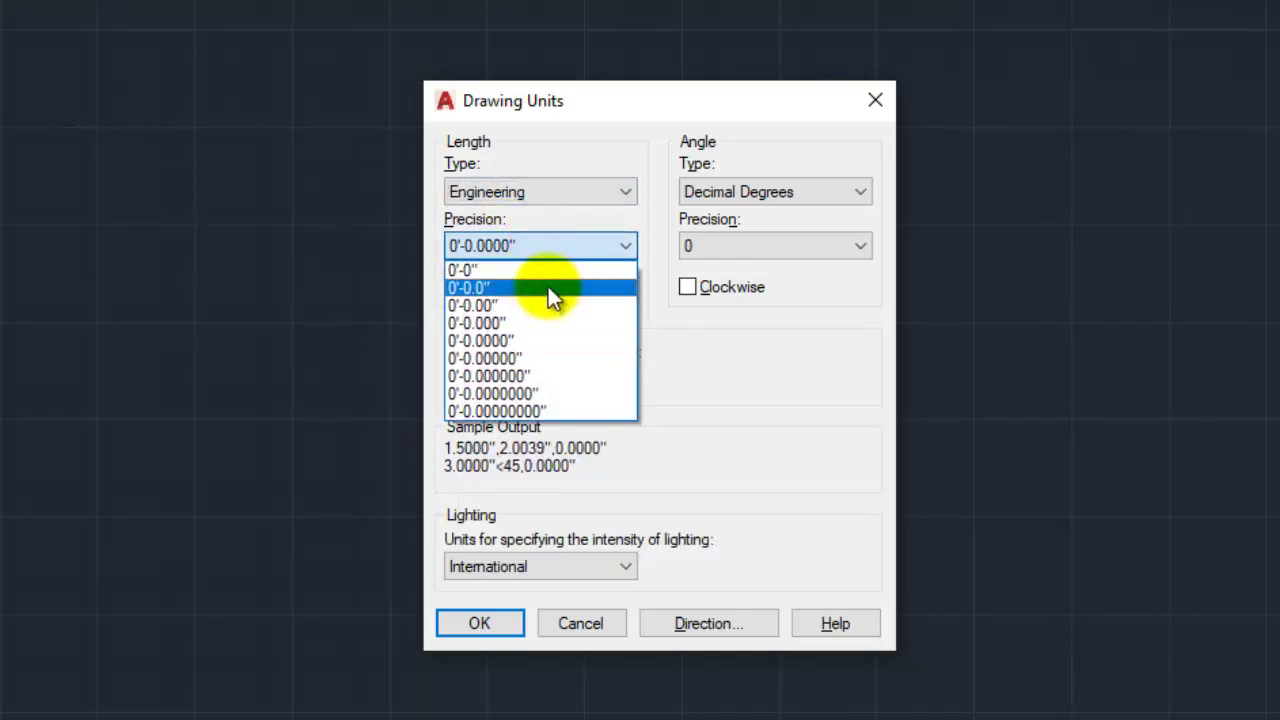
pyautogui.click(550, 305)
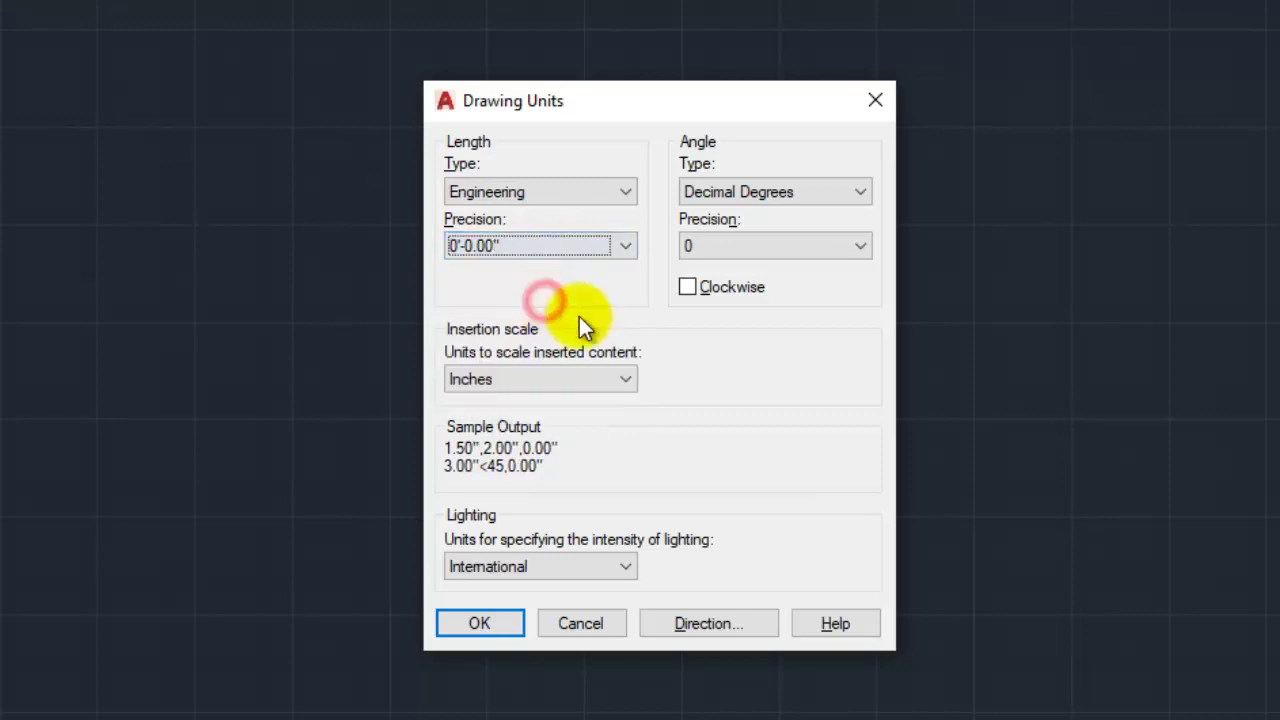
pyautogui.click(498, 620)
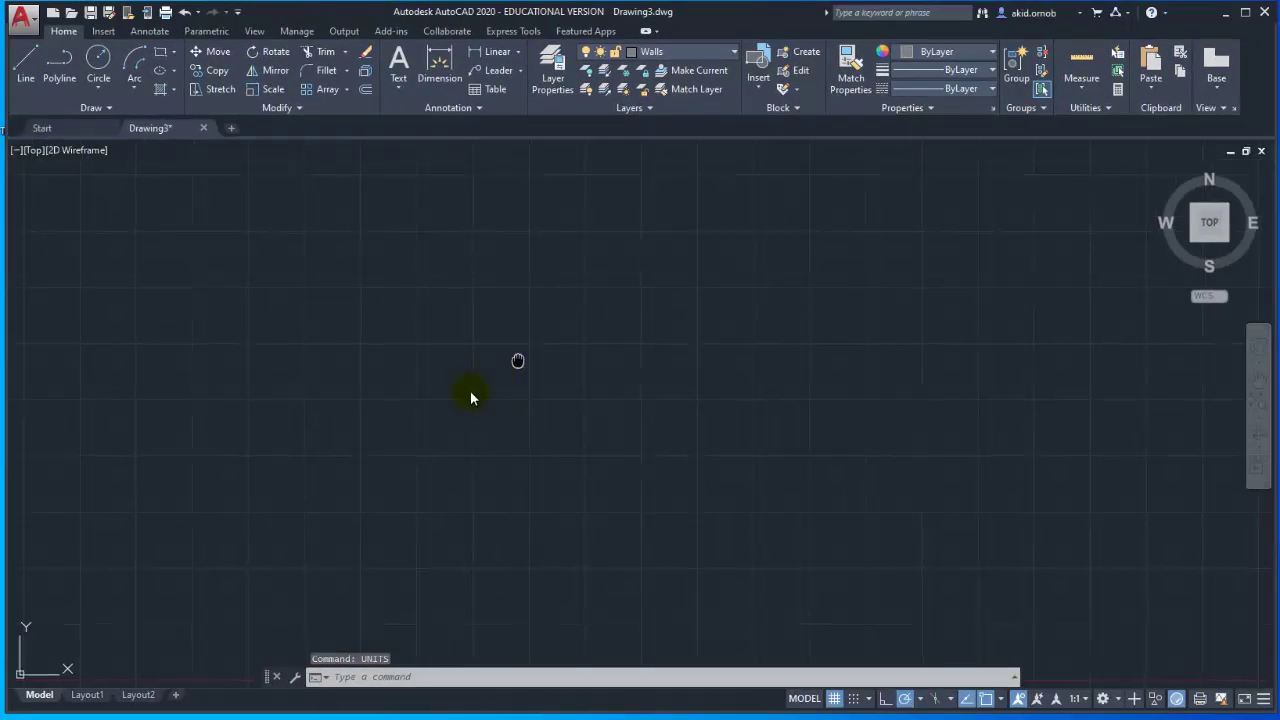
# Step: Draw a rectangle 70' long and 35' wide on the Walls layer as the room outline
pyautogui.moveTo(517, 360); pyautogui.dragTo(532, 333, button='middle')
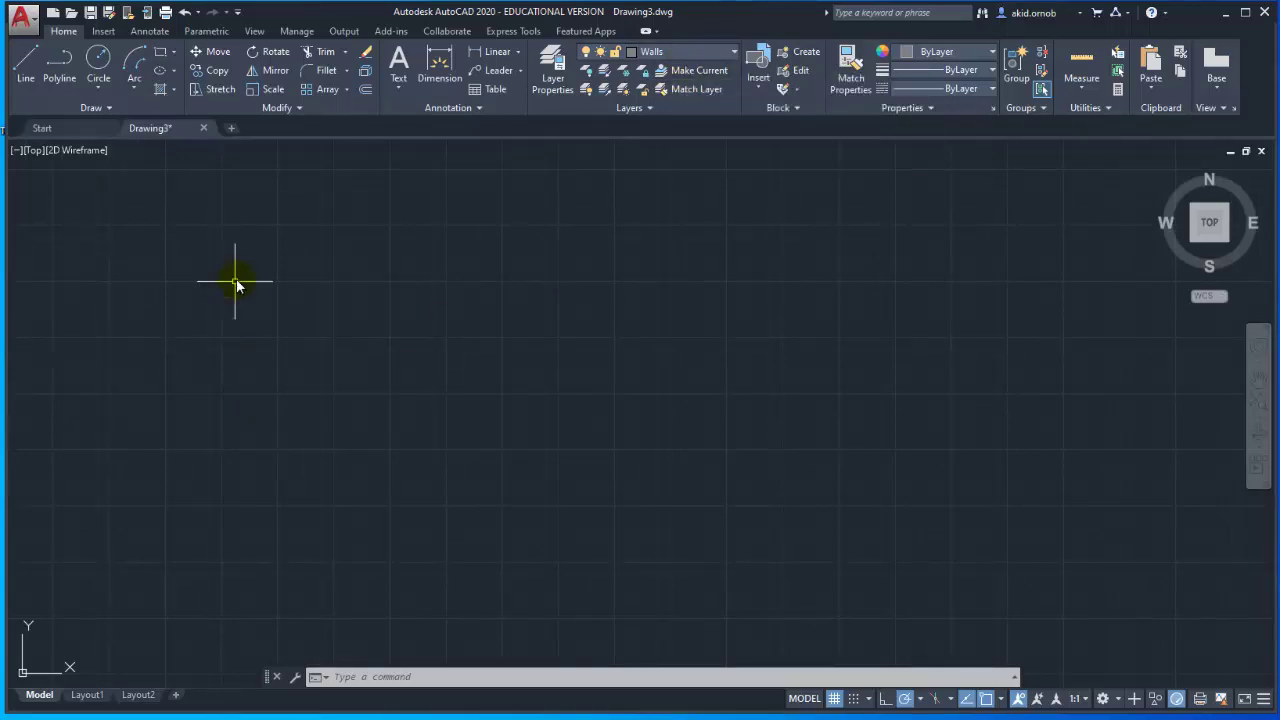
pyautogui.click(160, 58)
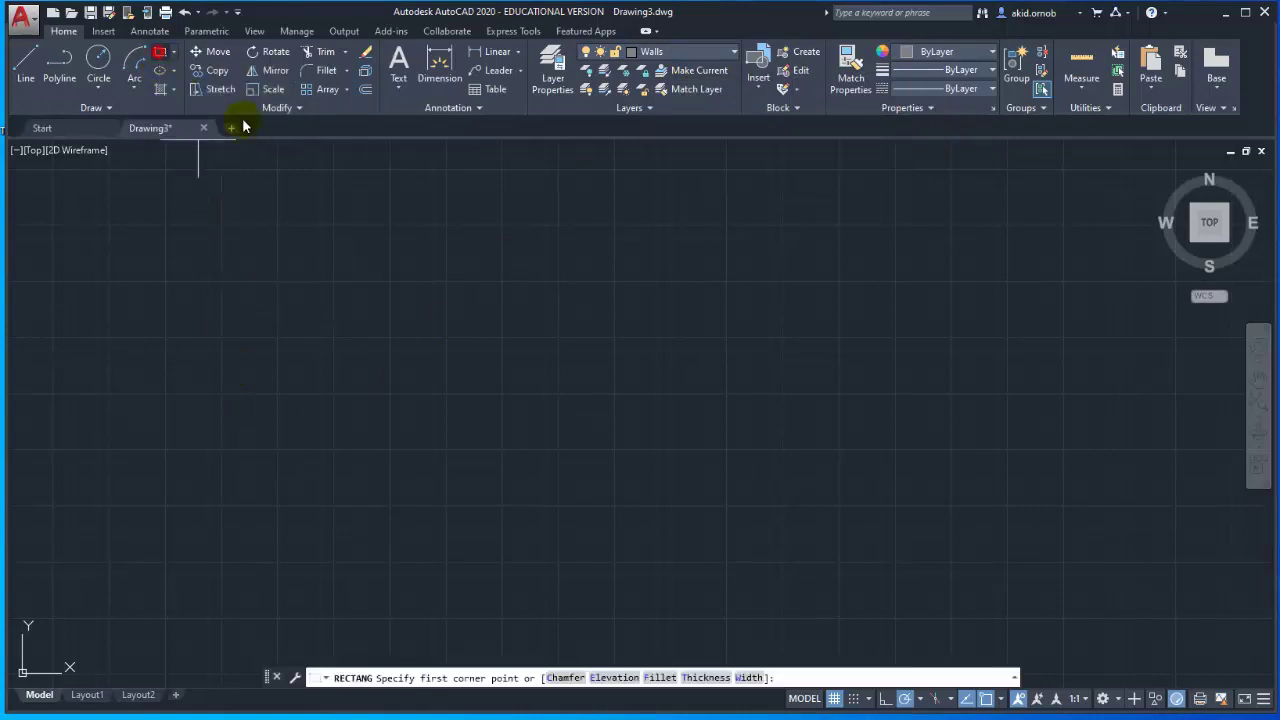
pyautogui.click(447, 243)
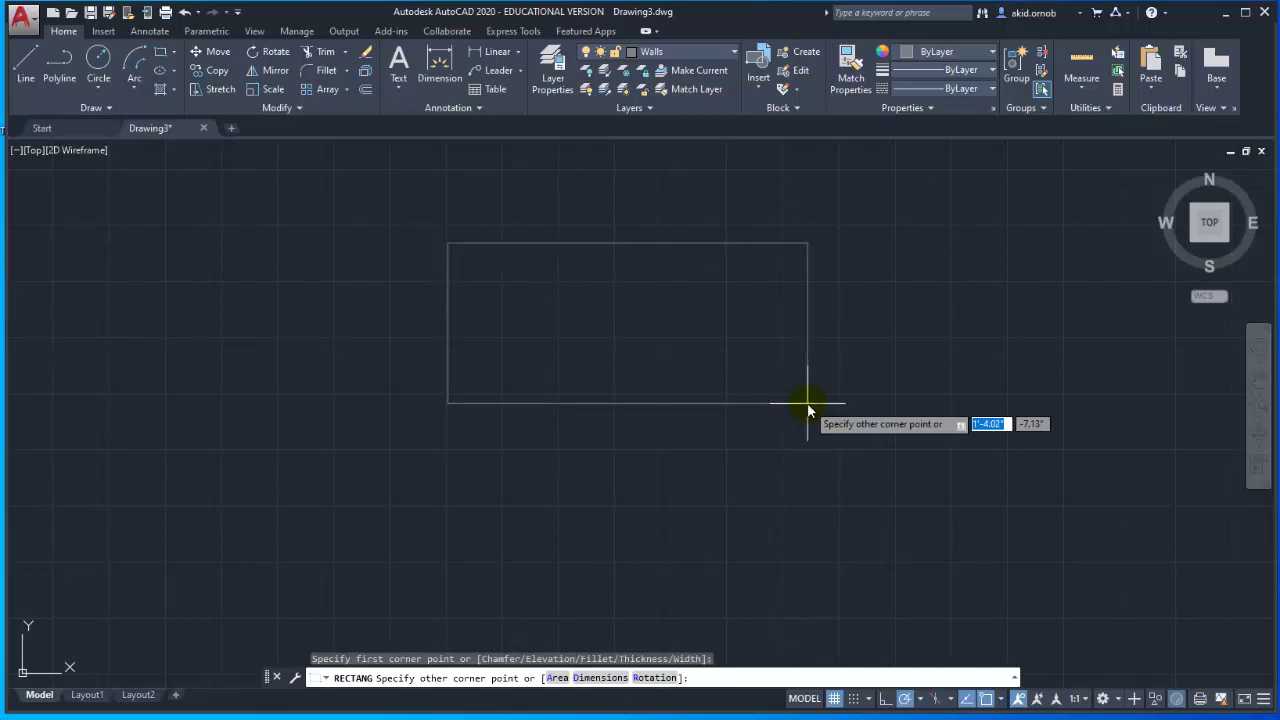
pyautogui.write('d')
pyautogui.press('Return')
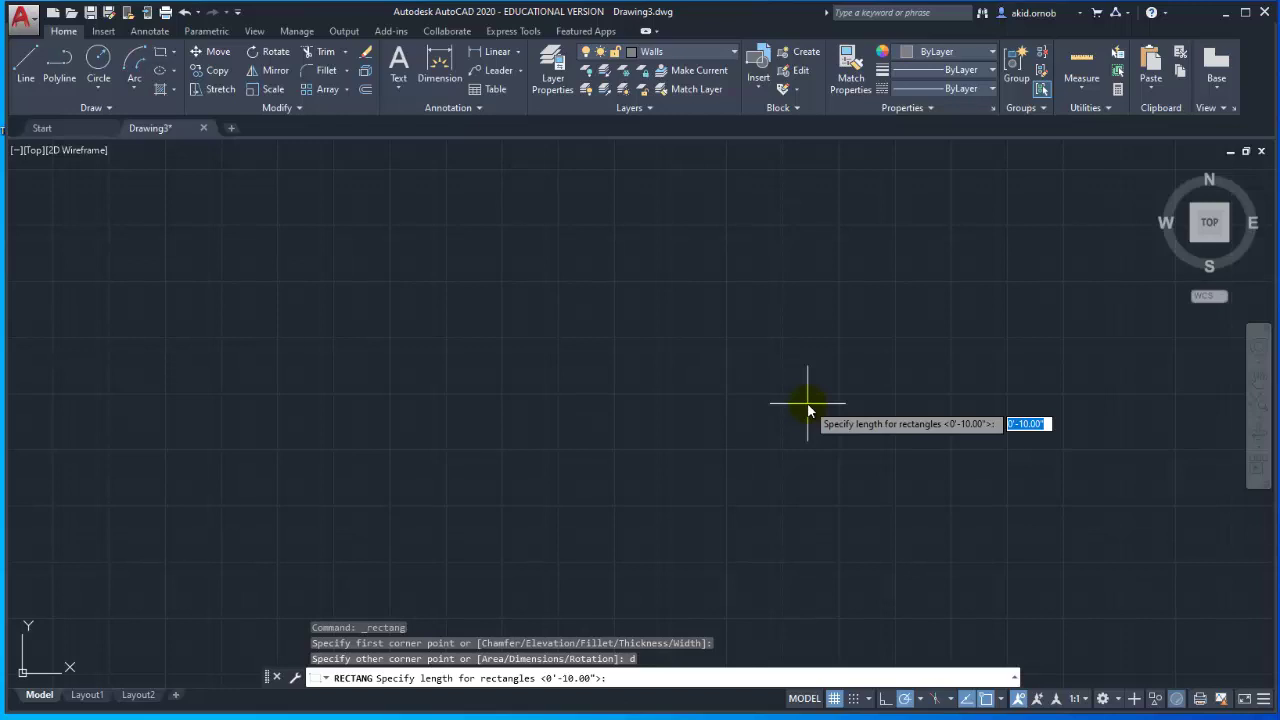
pyautogui.write('70')
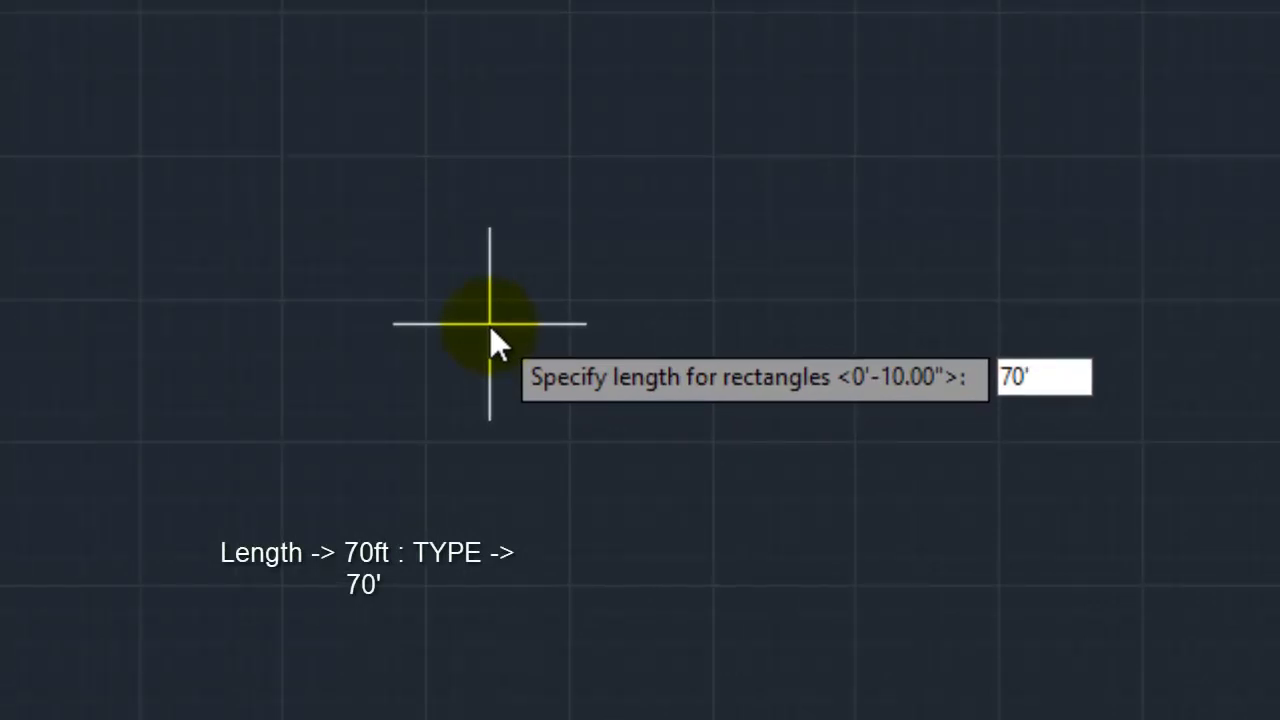
pyautogui.press('Return')
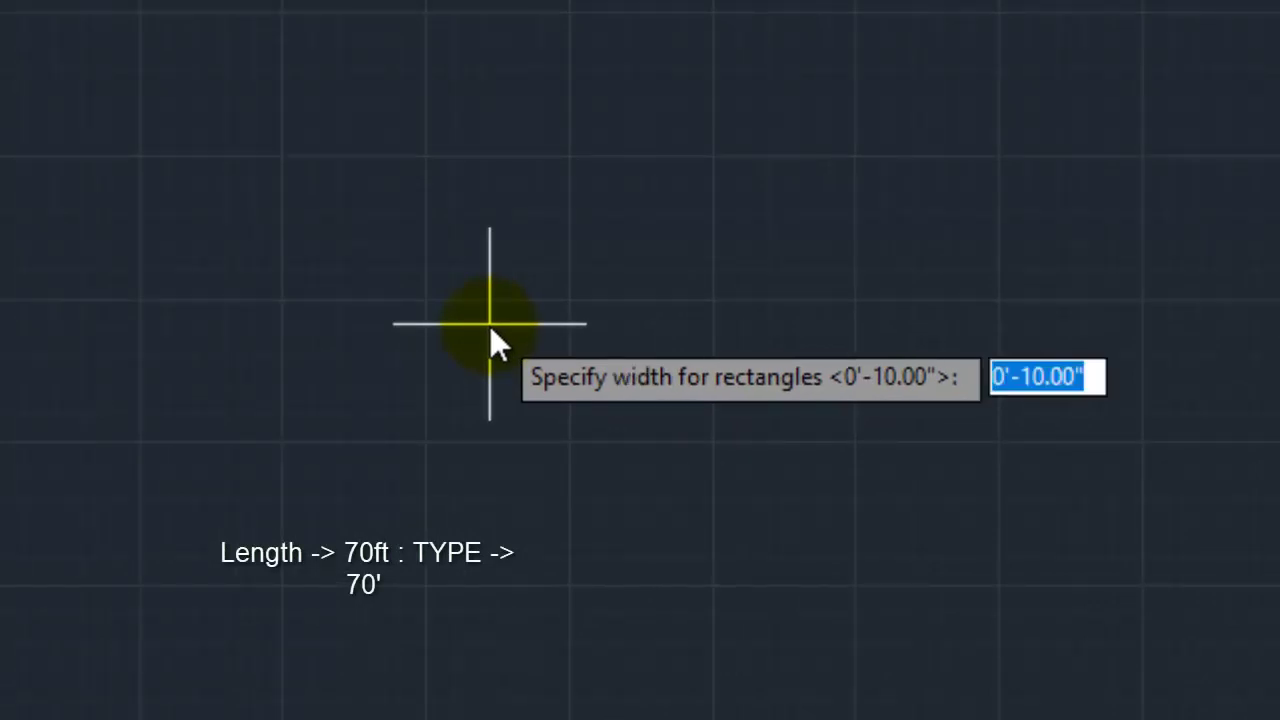
pyautogui.write("35'")
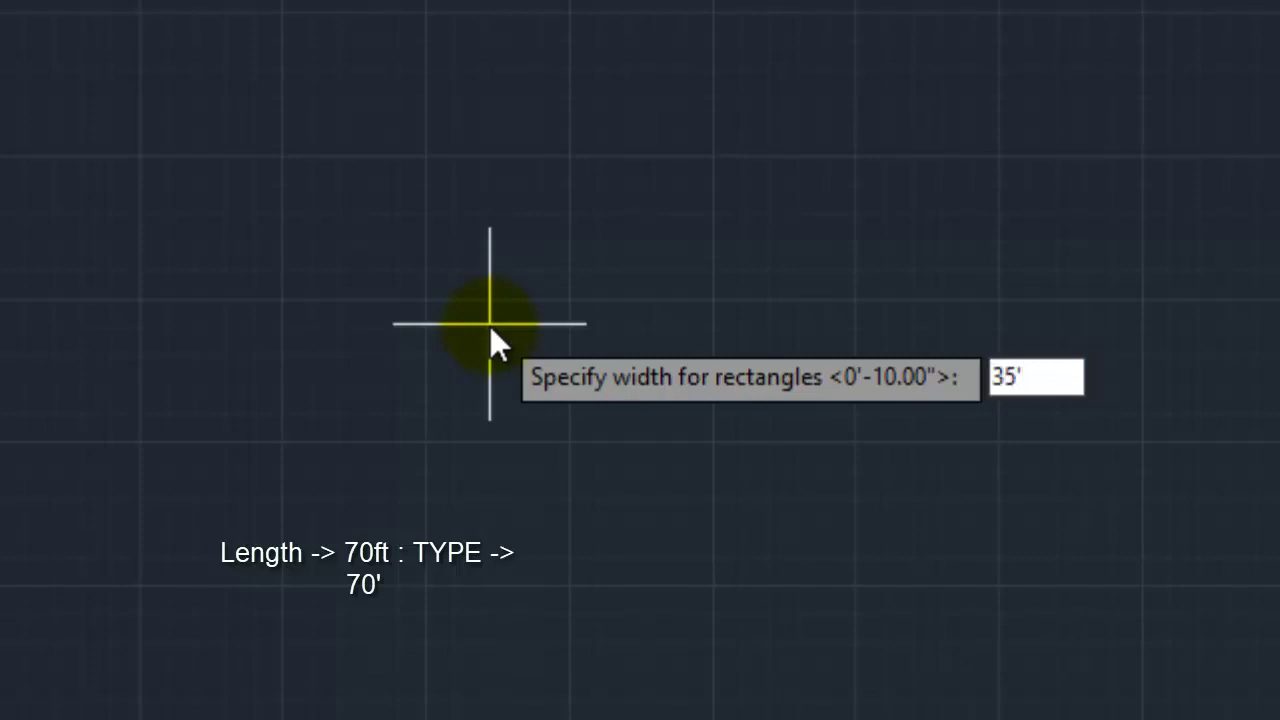
pyautogui.press('Return')
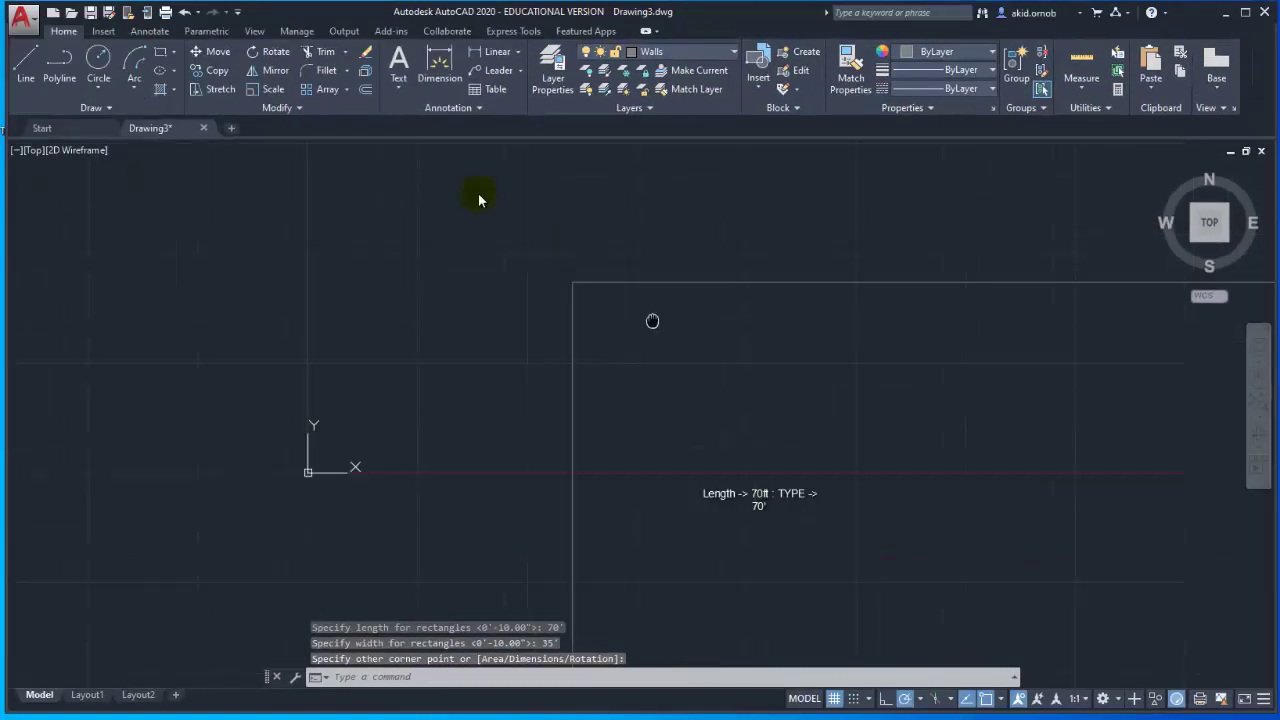
pyautogui.click(652, 320)
# Step: Turn off the drawing grid display around the room outline
pyautogui.scroll(-15, 671, 309)
pyautogui.moveTo(677, 320); pyautogui.dragTo(580, 327, button='middle')
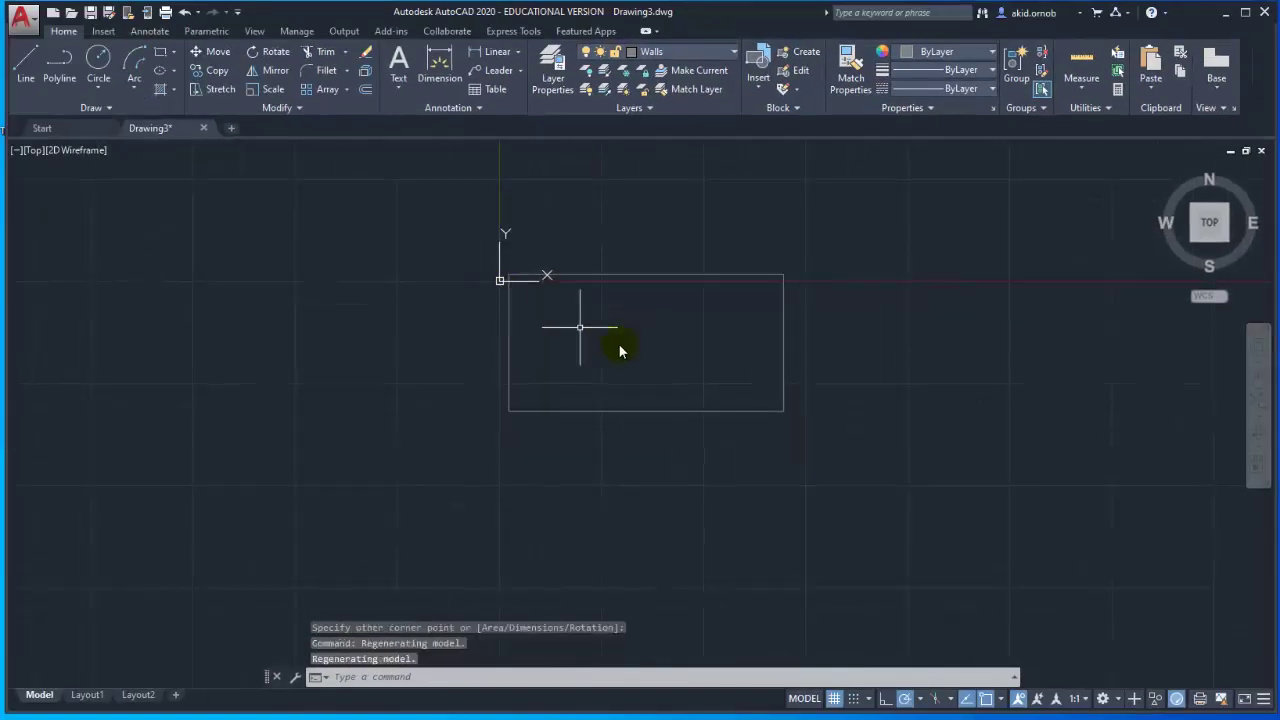
pyautogui.scroll(5, 690, 350)
pyautogui.scroll(-3, 651, 357)
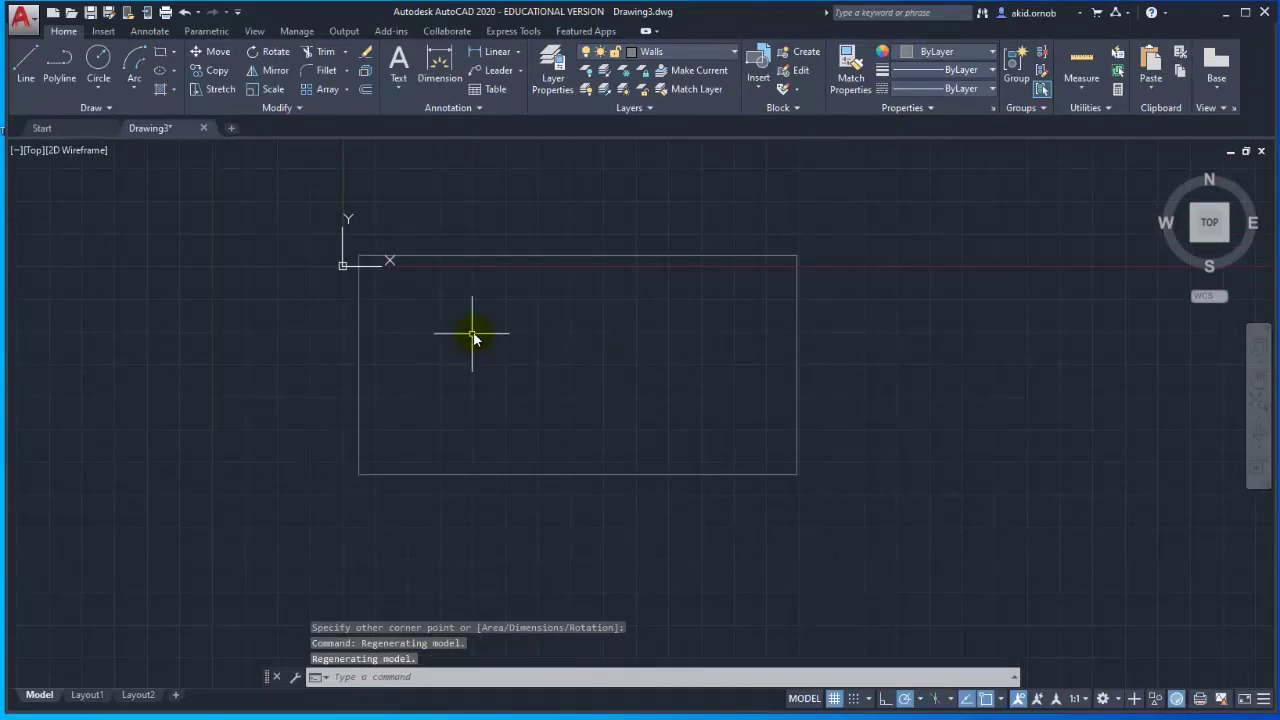
pyautogui.scroll(2, 474, 337)
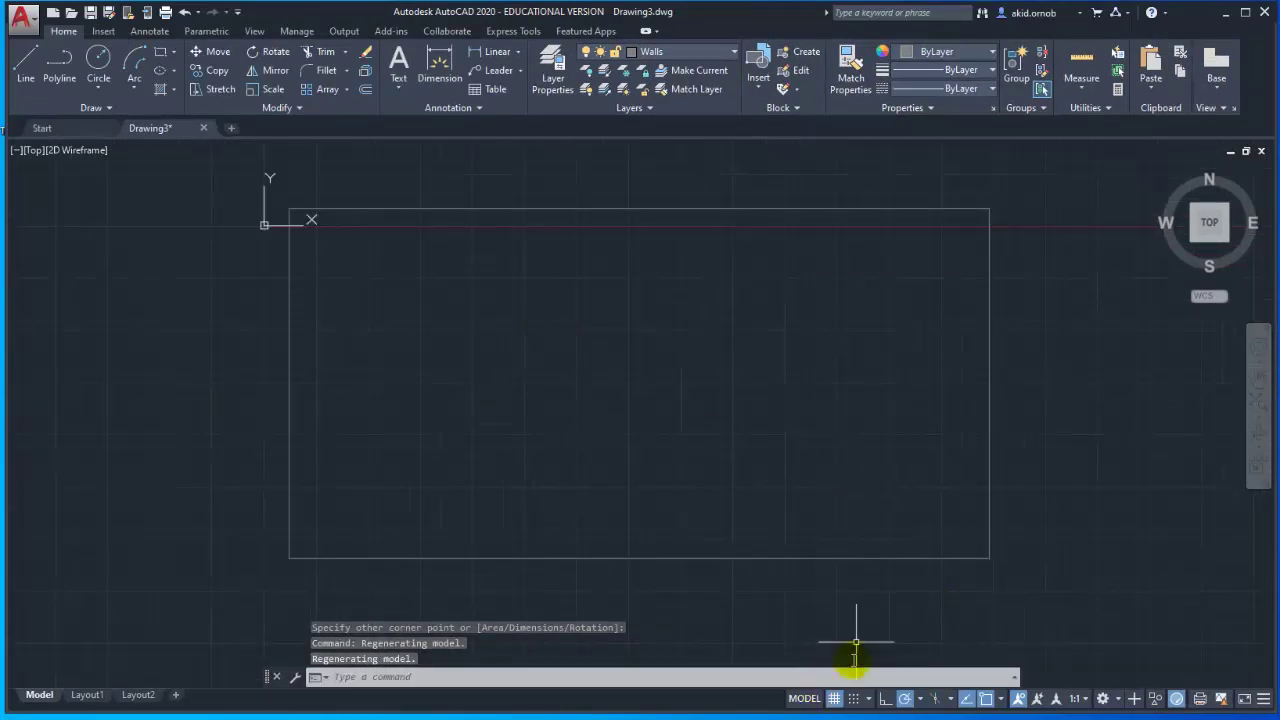
pyautogui.click(833, 698)
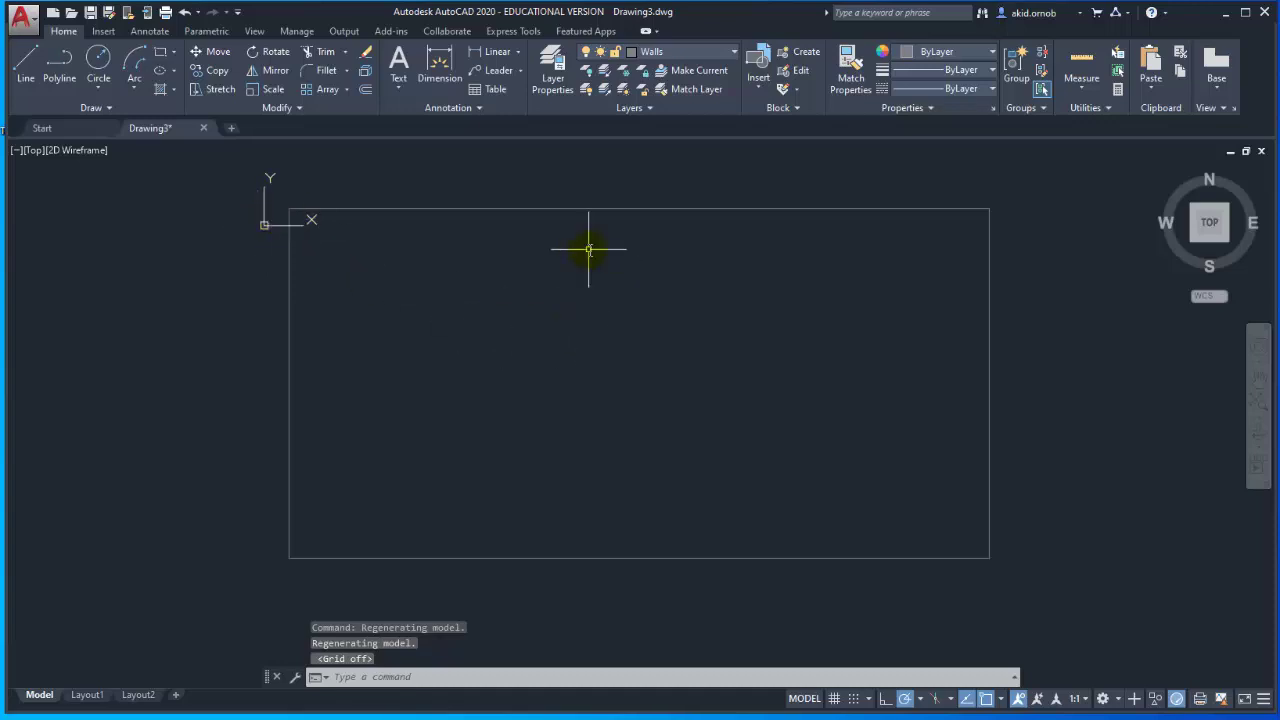
# Step: Move the room rectangle up and to the right, clear of the coordinate origin
pyautogui.click(1056, 354)
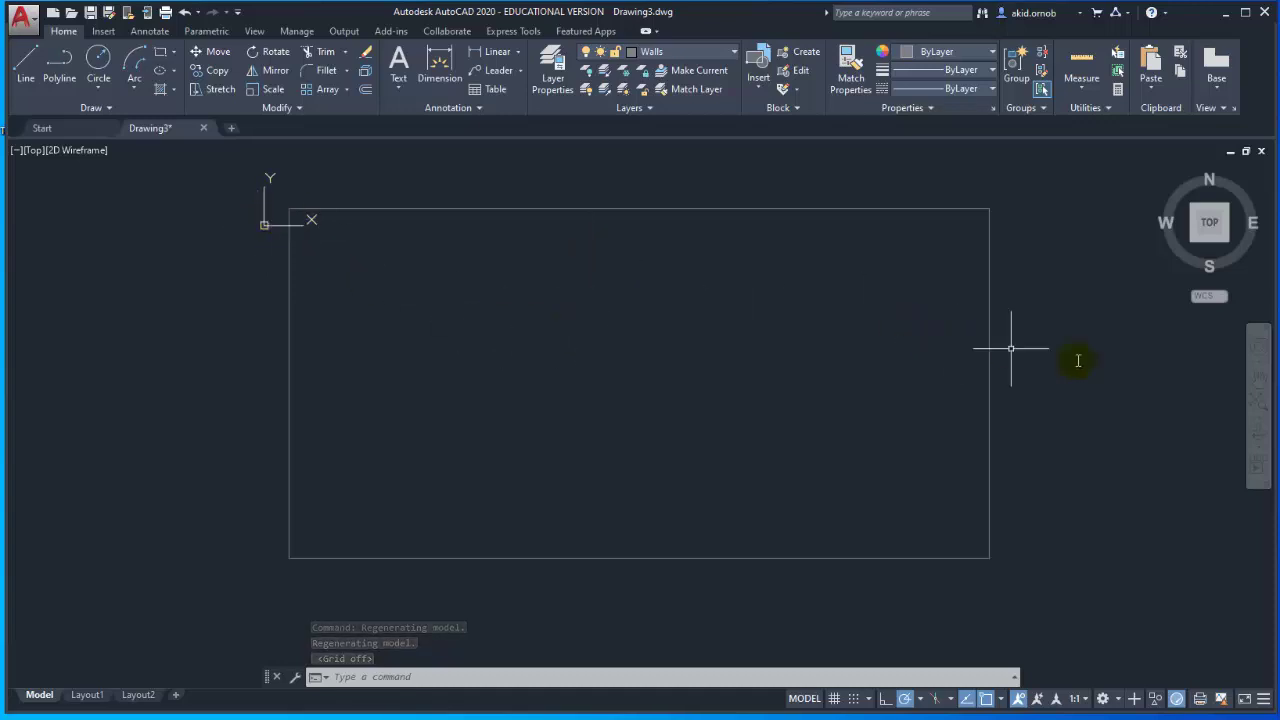
pyautogui.write('m')
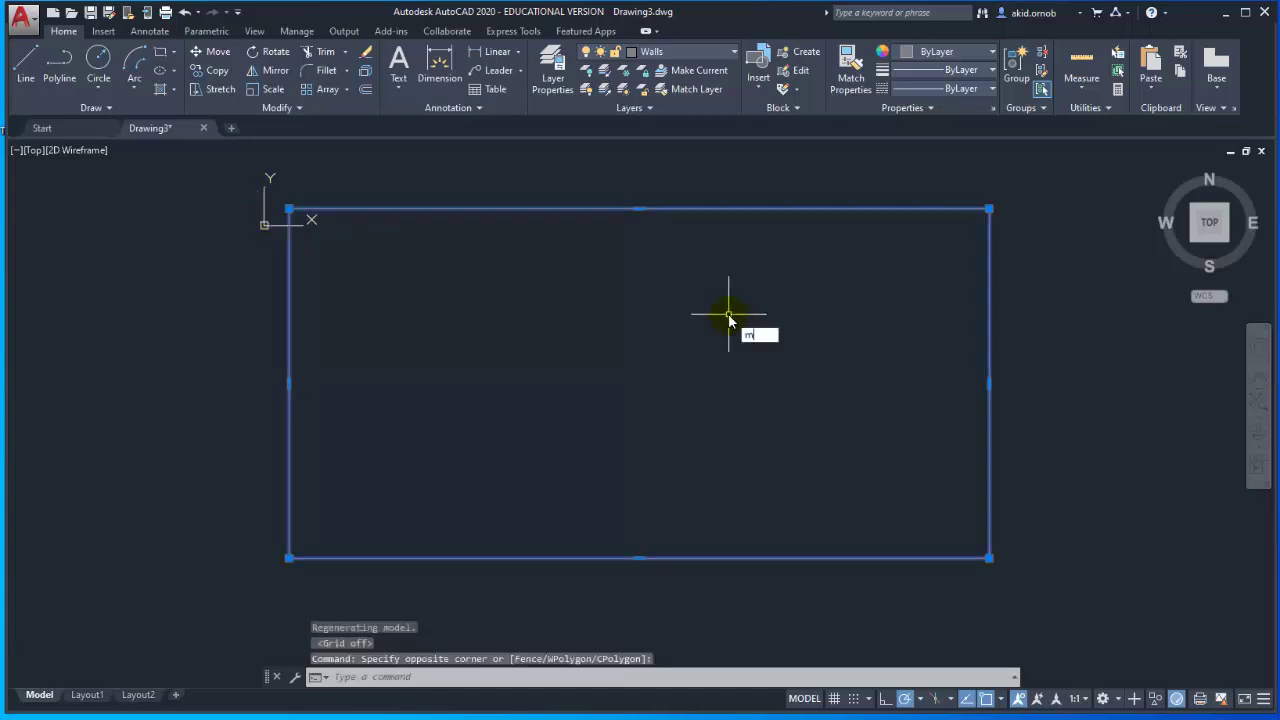
pyautogui.press('Return')
pyautogui.click(647, 330)
pyautogui.scroll(-2, 830, 280)
pyautogui.moveTo(820, 286); pyautogui.dragTo(557, 400, button='middle')
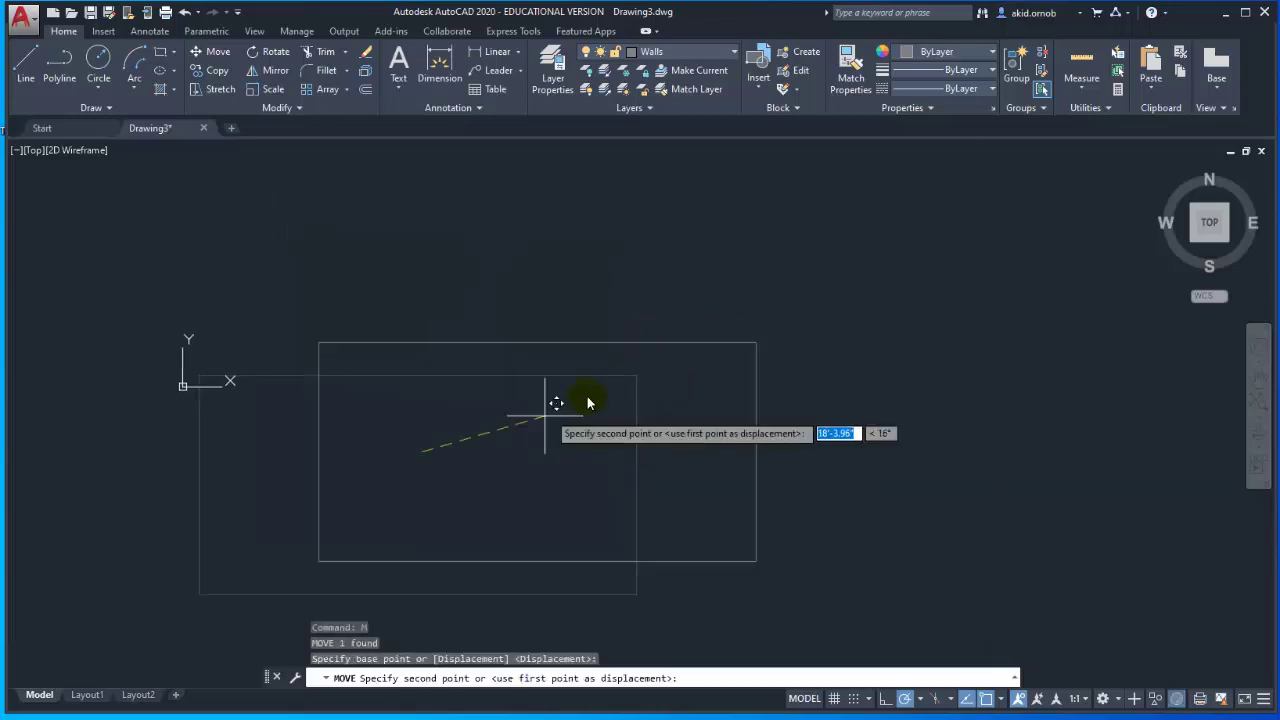
pyautogui.click(740, 313)
pyautogui.scroll(2, 543, 343)
pyautogui.moveTo(543, 343); pyautogui.dragTo(306, 391, button='middle')
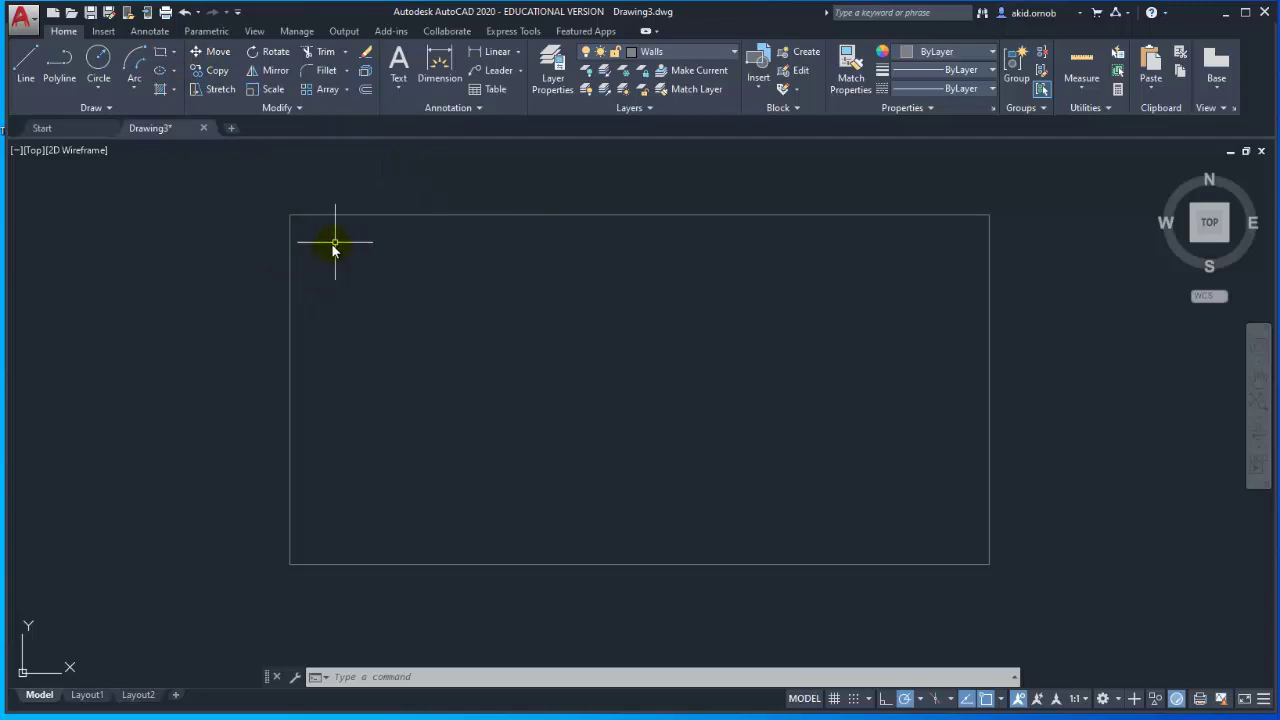
# Step: Offset the room rectangle 6" outward to form the wall thickness, and end the Offset command
pyautogui.scroll(4, 335, 248)
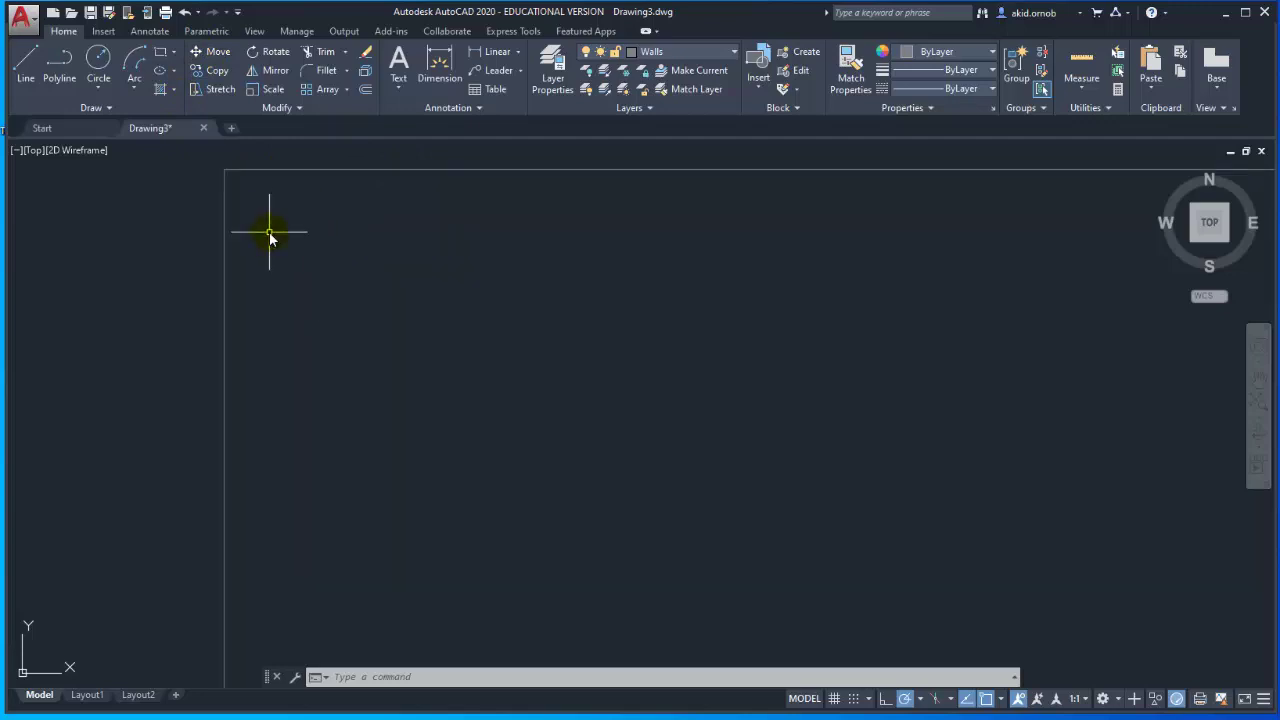
pyautogui.scroll(-2, 280, 230)
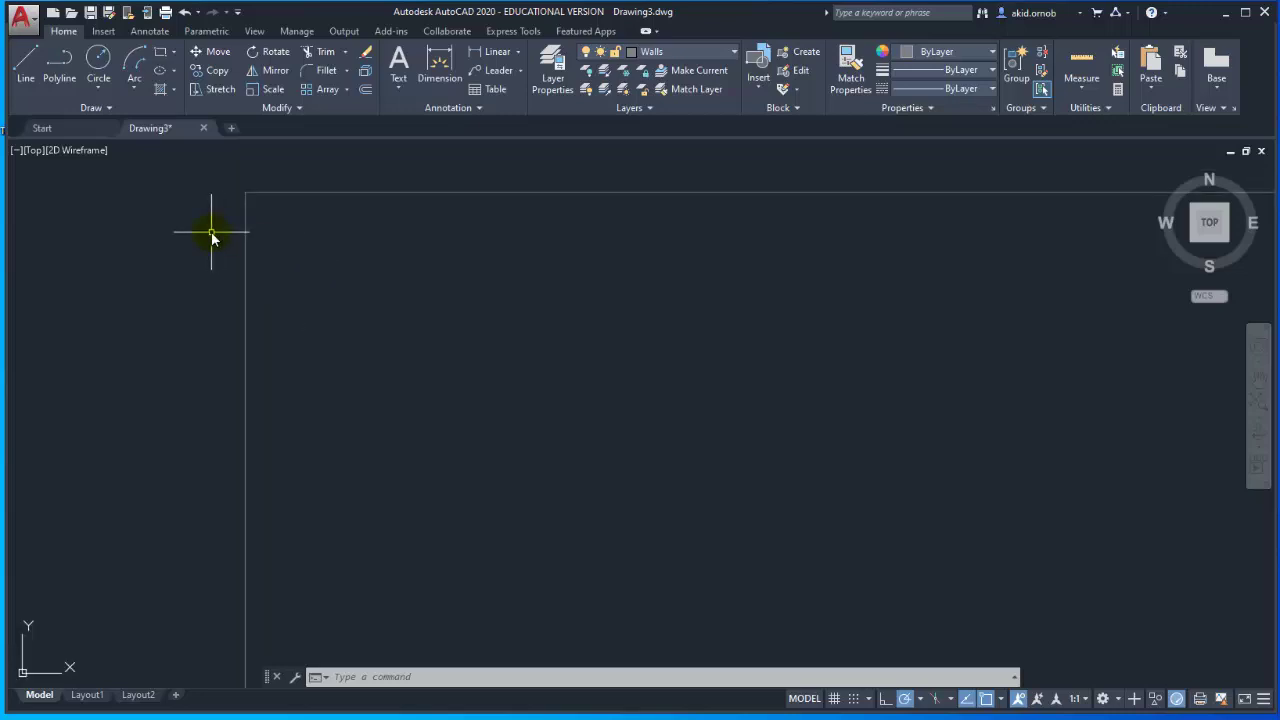
pyautogui.write('o')
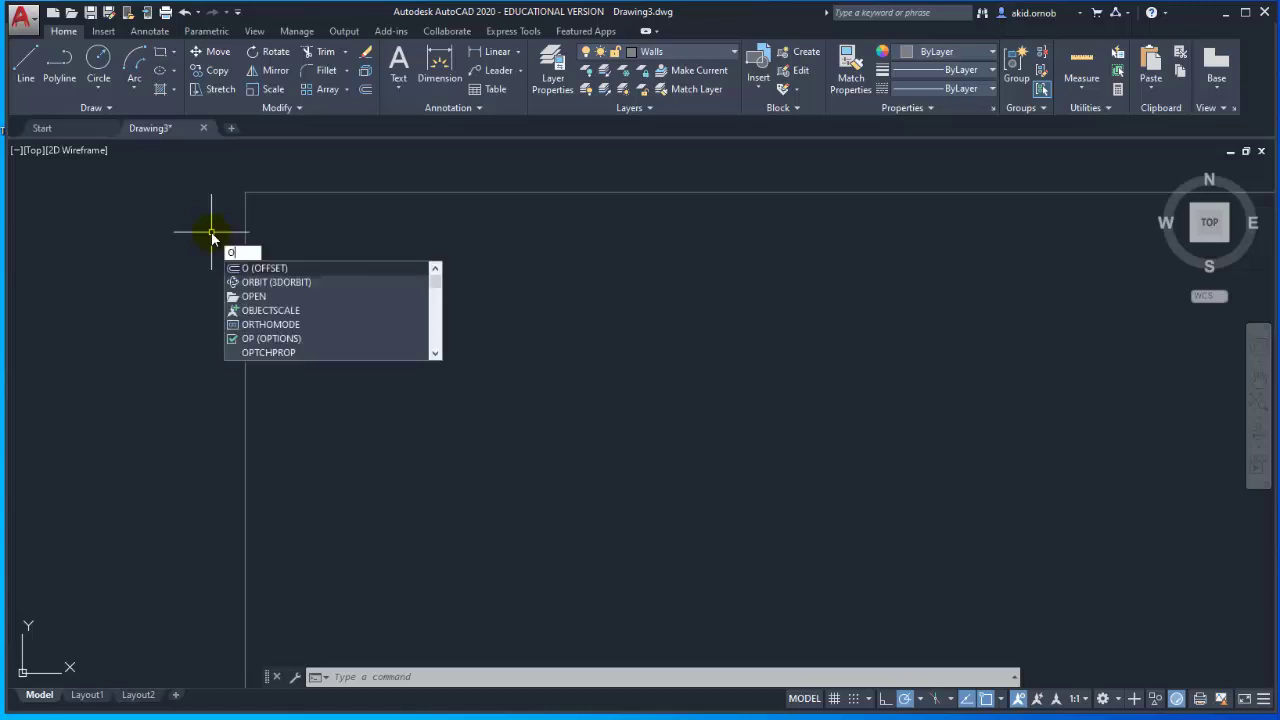
pyautogui.press('Return')
pyautogui.scroll(-2, 314, 267)
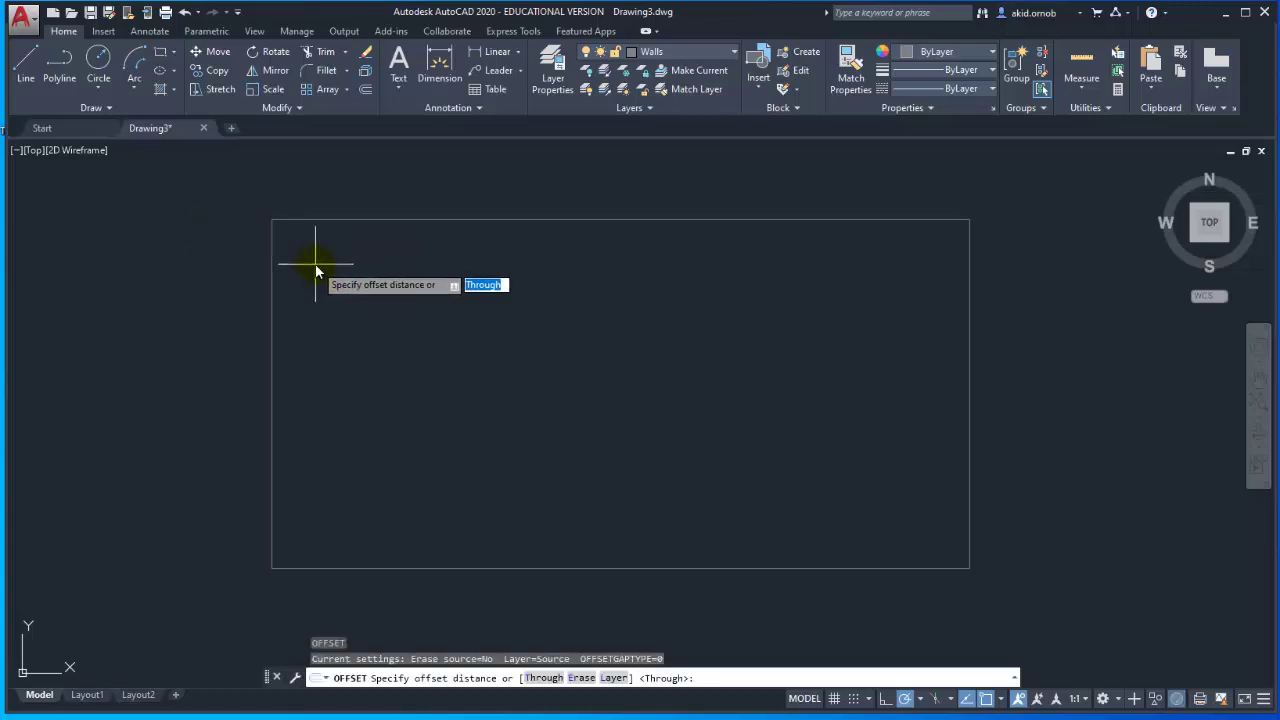
pyautogui.write('6"')
pyautogui.press('Return')
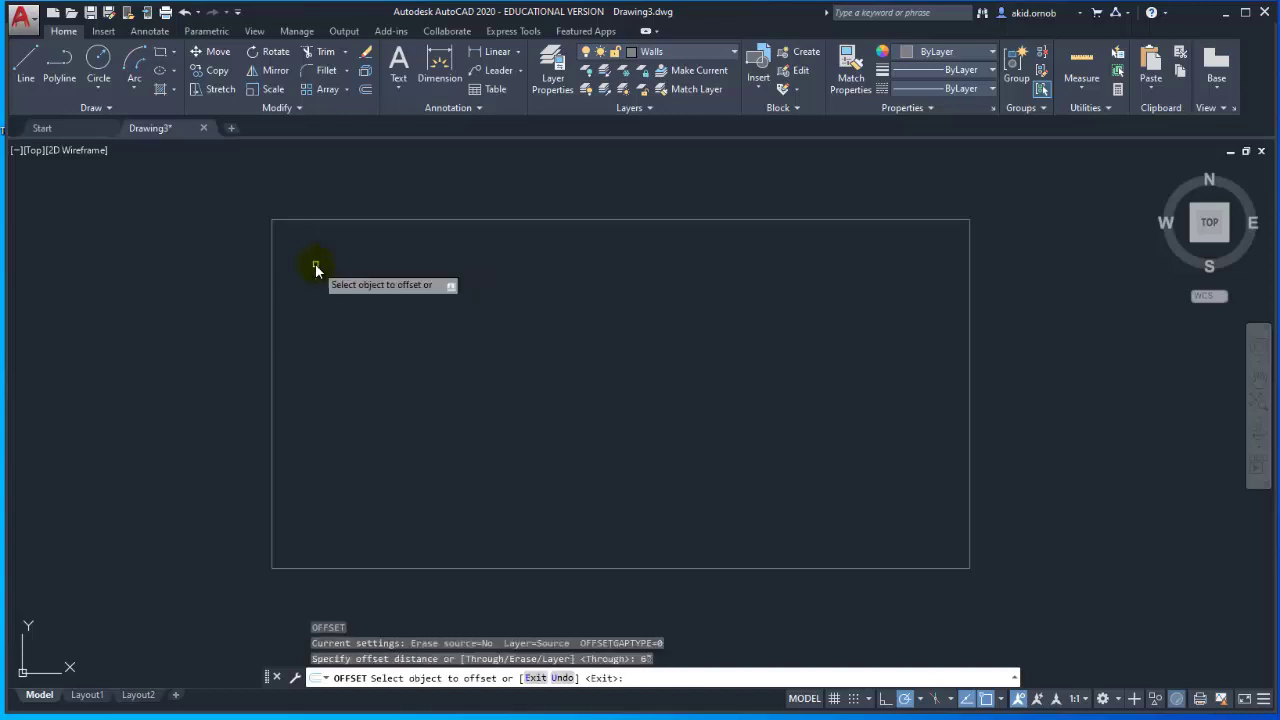
pyautogui.click(272, 311)
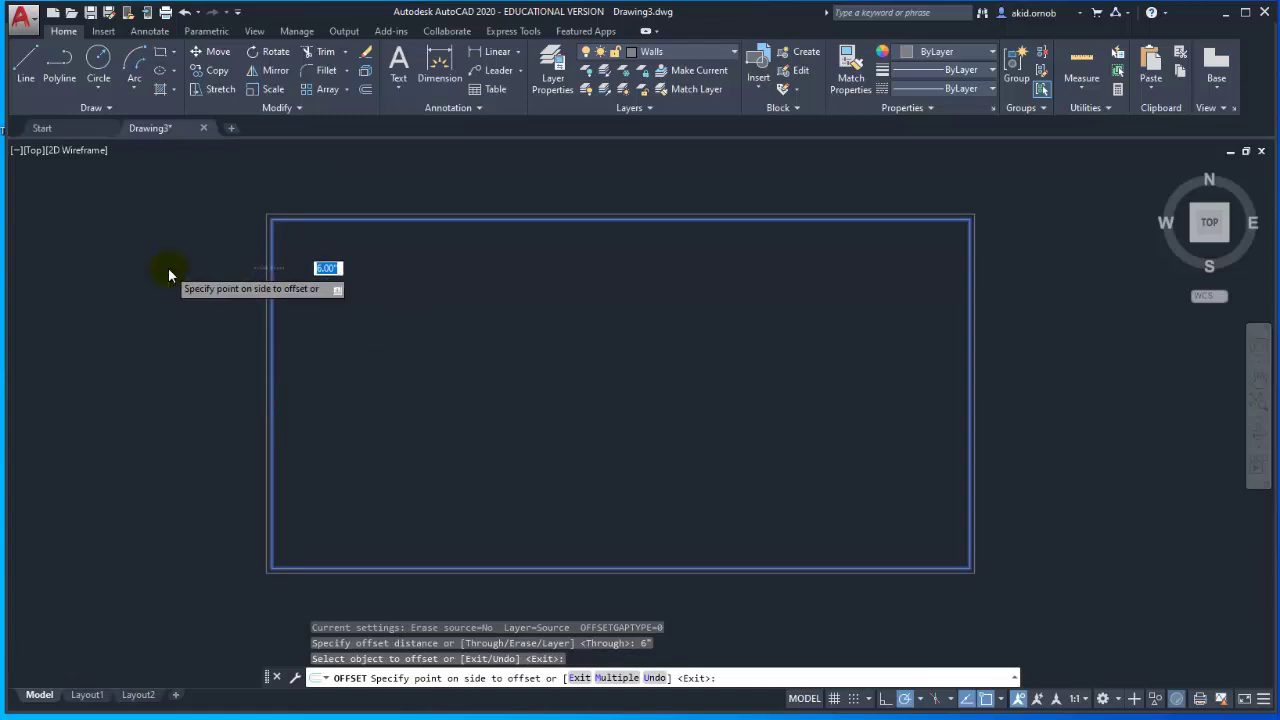
pyautogui.scroll(2, 168, 272)
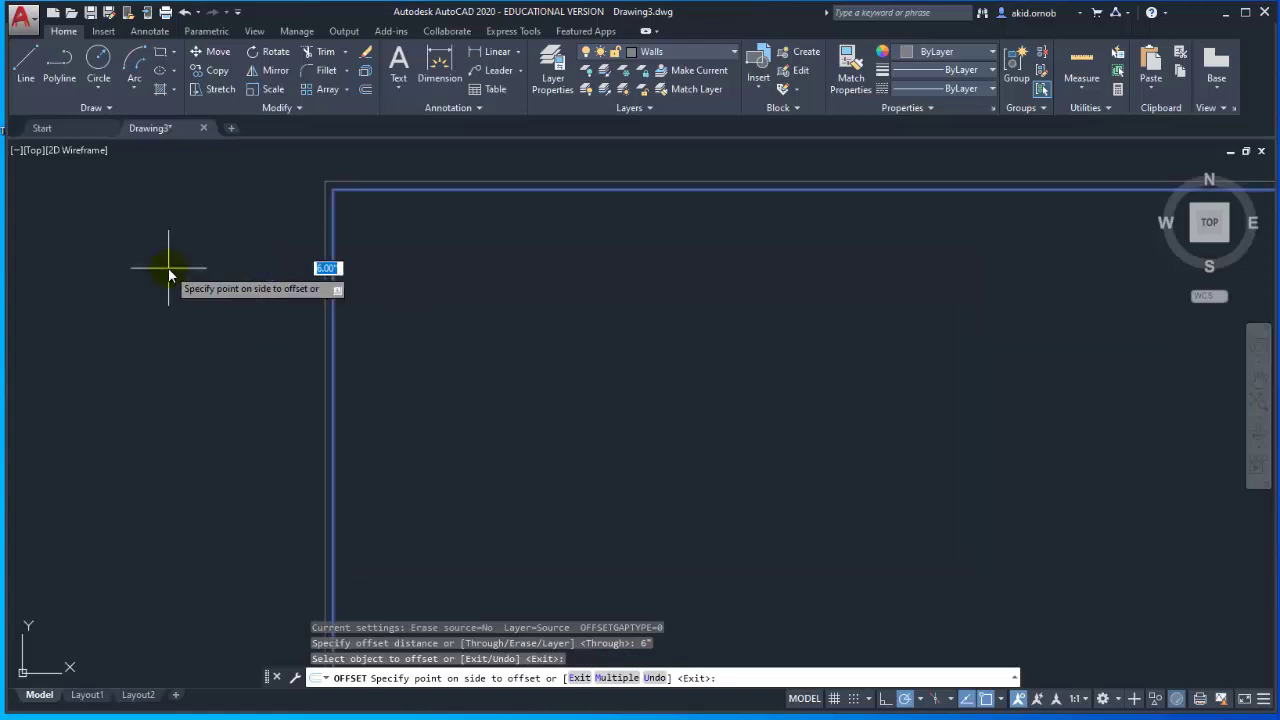
pyautogui.click(168, 270)
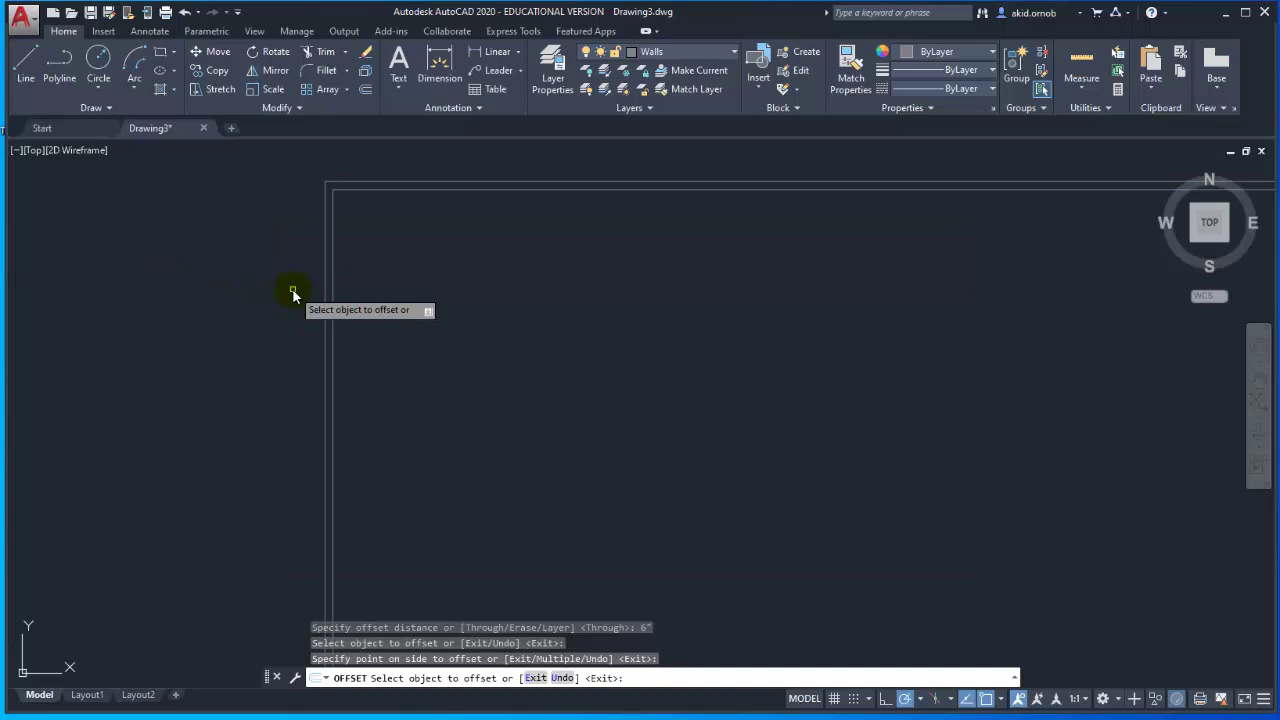
pyautogui.press('Escape')
pyautogui.scroll(-4, 294, 287)
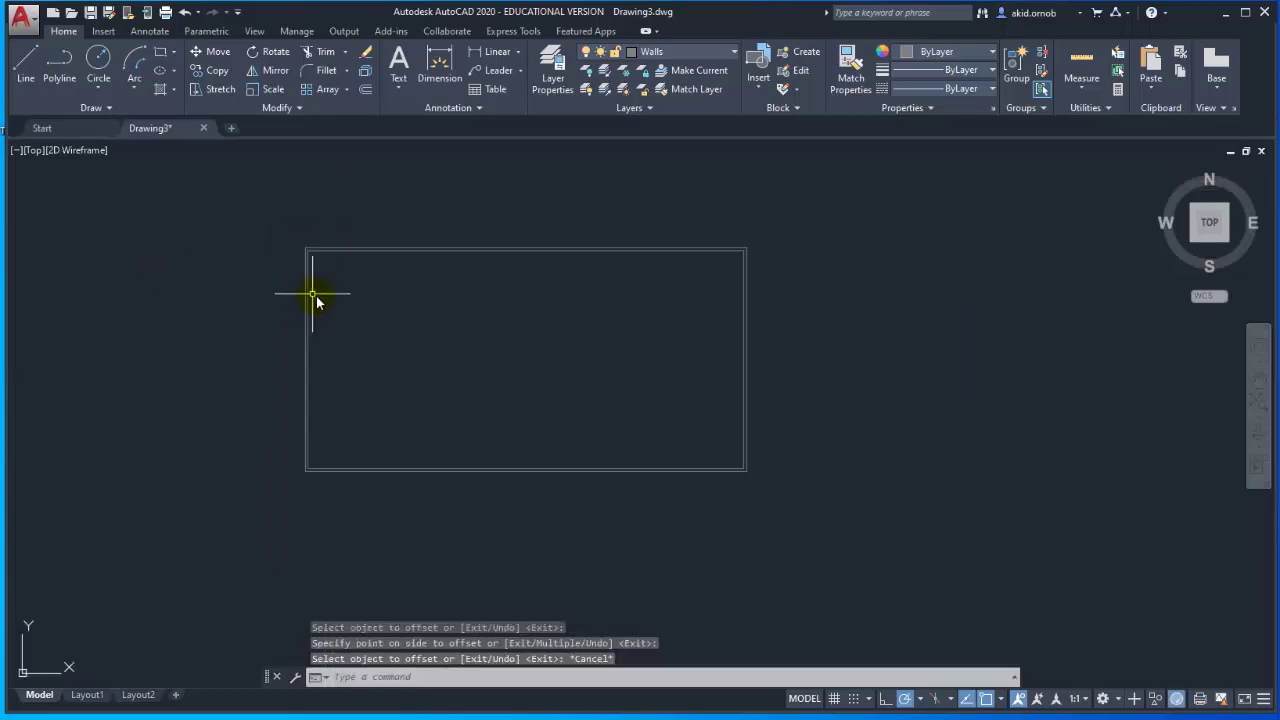
# Step: Add a layer named Construction lines
pyautogui.scroll(2, 314, 294)
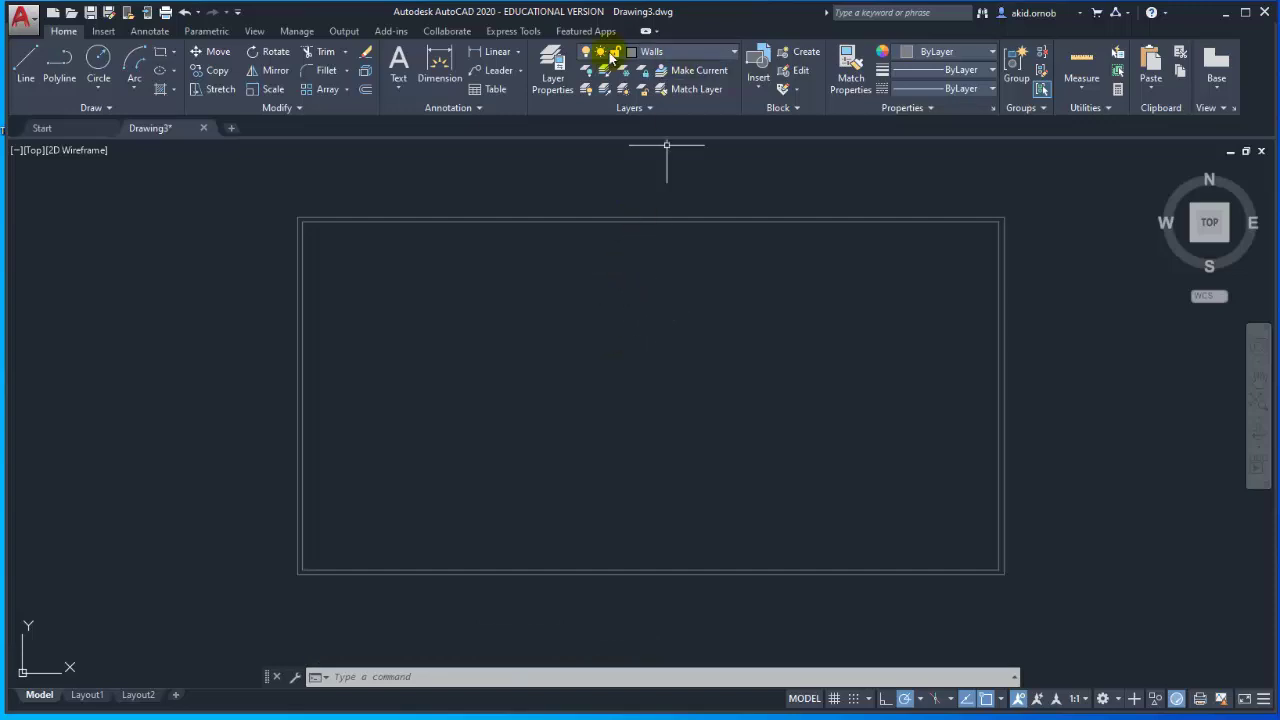
pyautogui.click(552, 72)
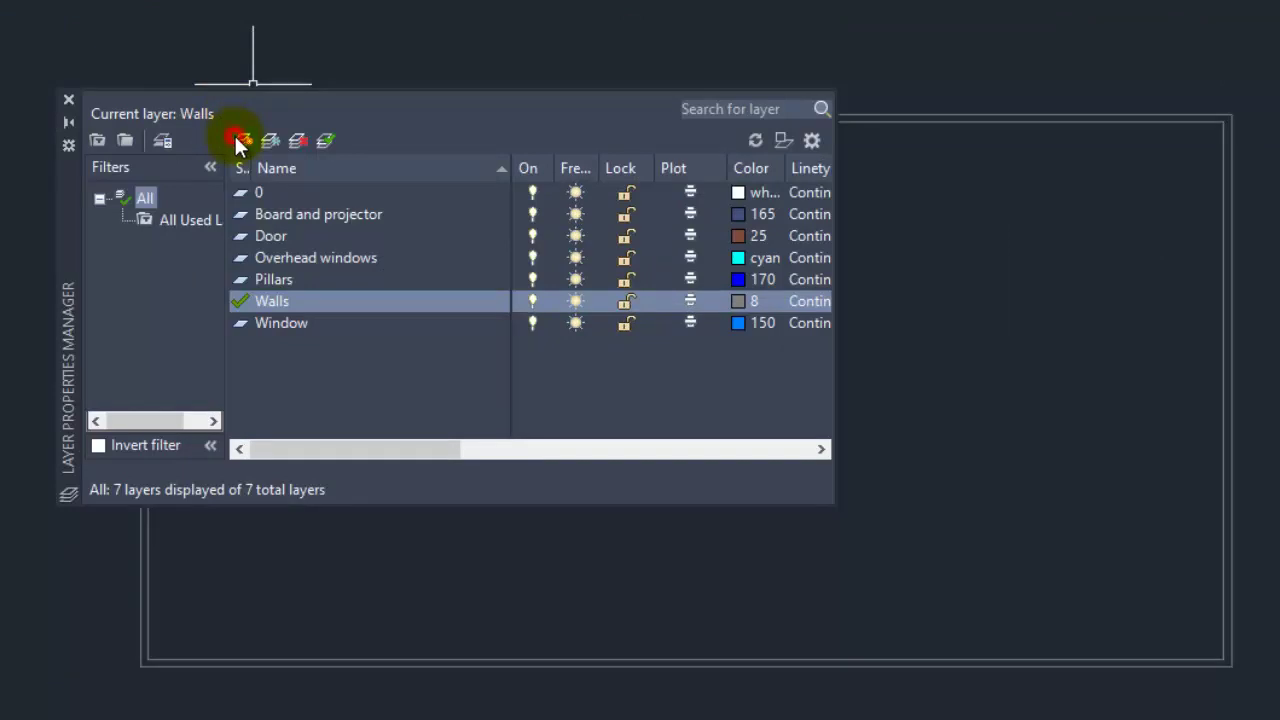
pyautogui.click(240, 140)
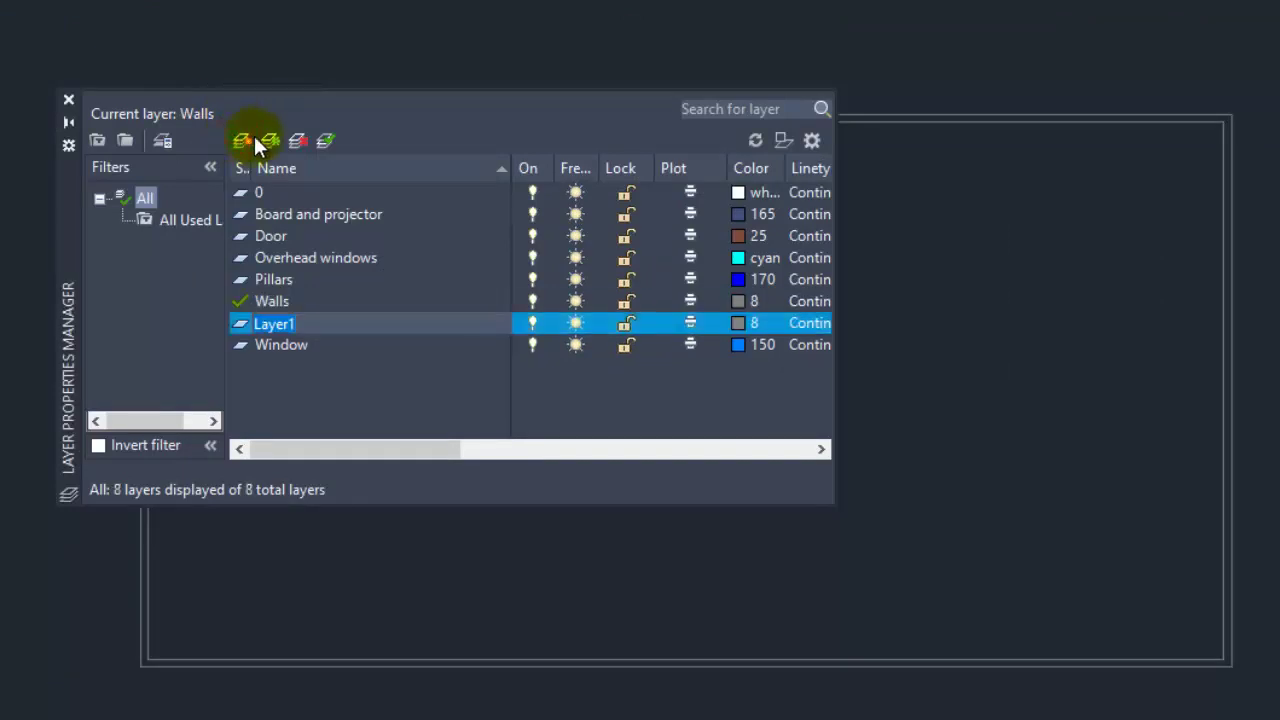
pyautogui.write('Construction lines')
# Step: Set the Construction lines layer to color 241, make it the current layer and close the layer manager
pyautogui.click(736, 323)
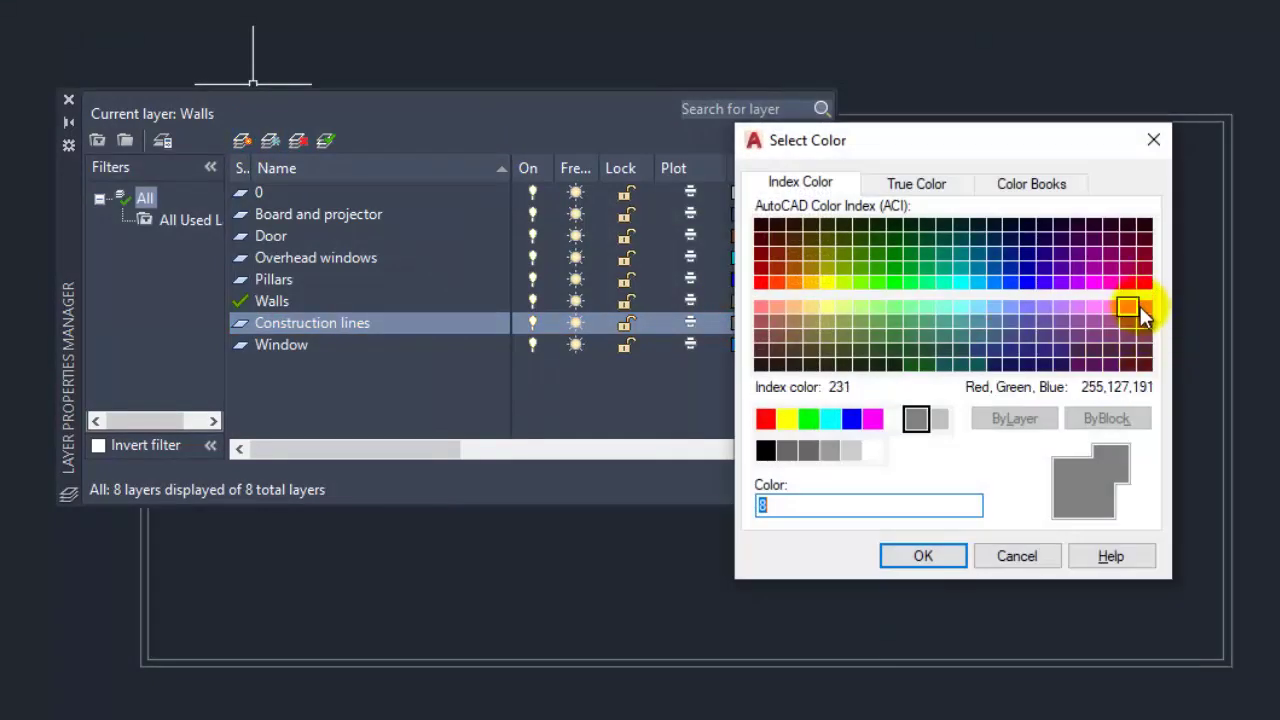
pyautogui.click(1145, 284)
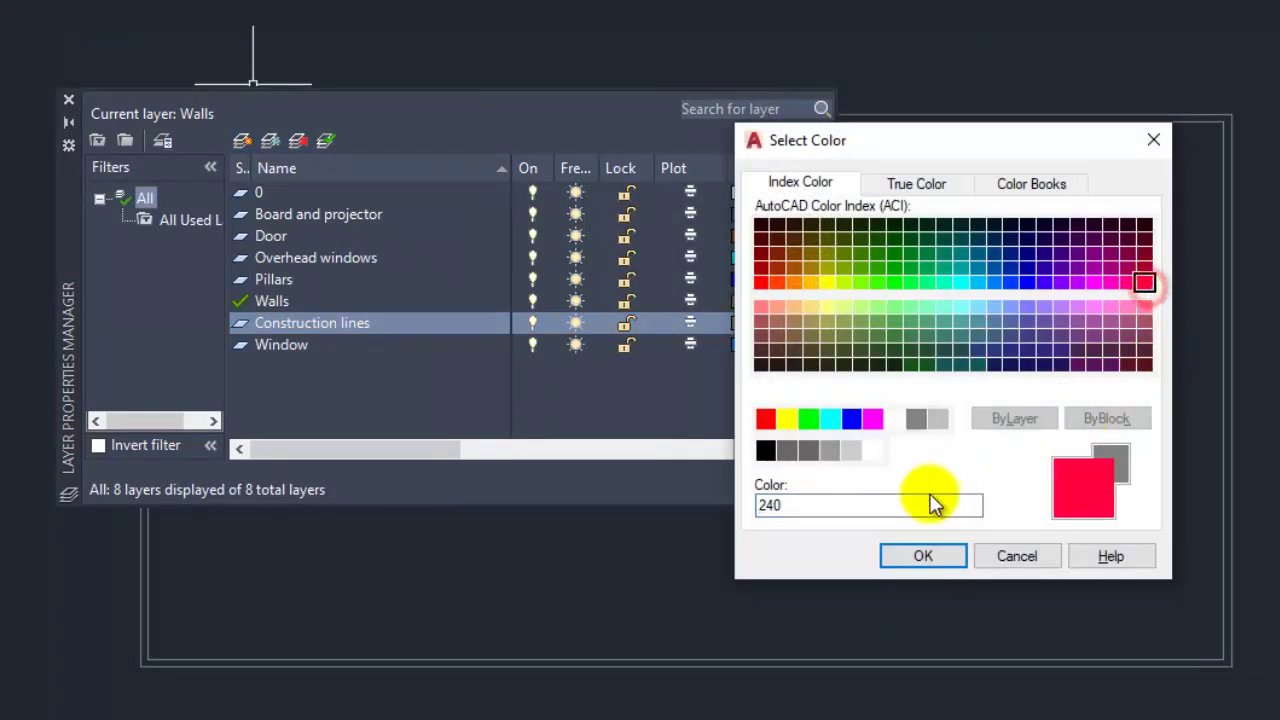
pyautogui.click(1146, 307)
pyautogui.click(930, 554)
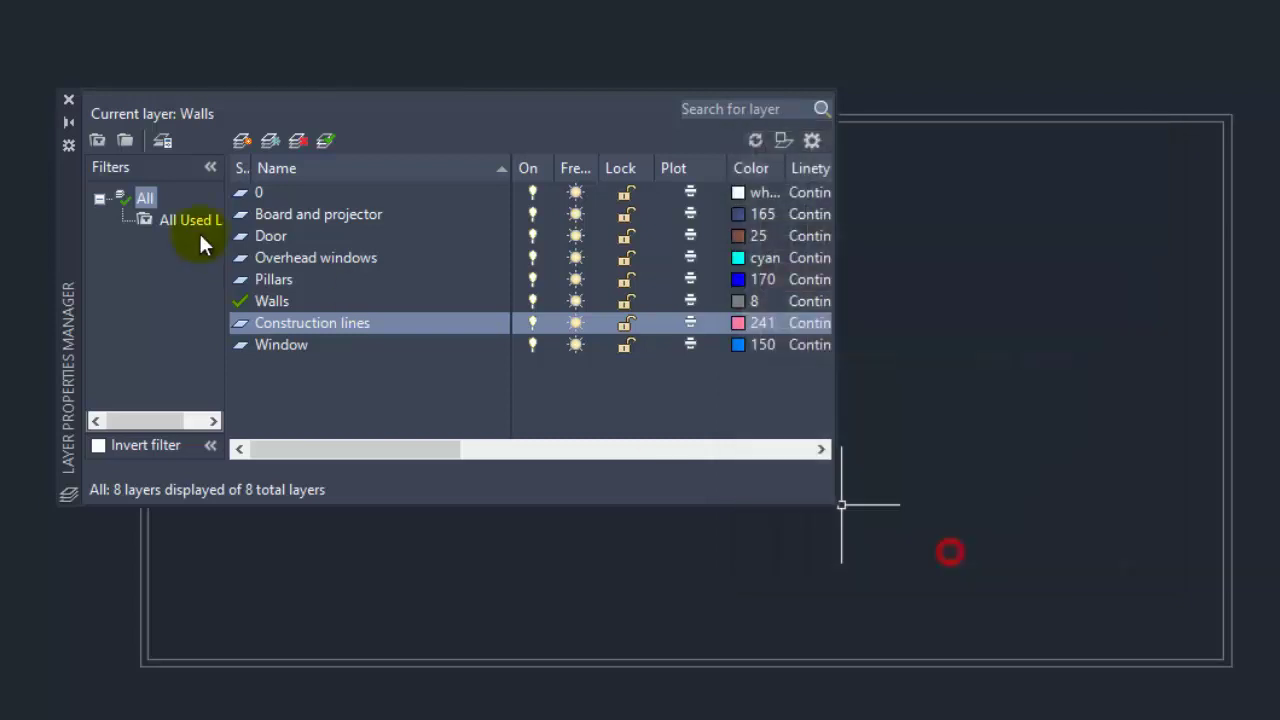
pyautogui.doubleClick(281, 321)
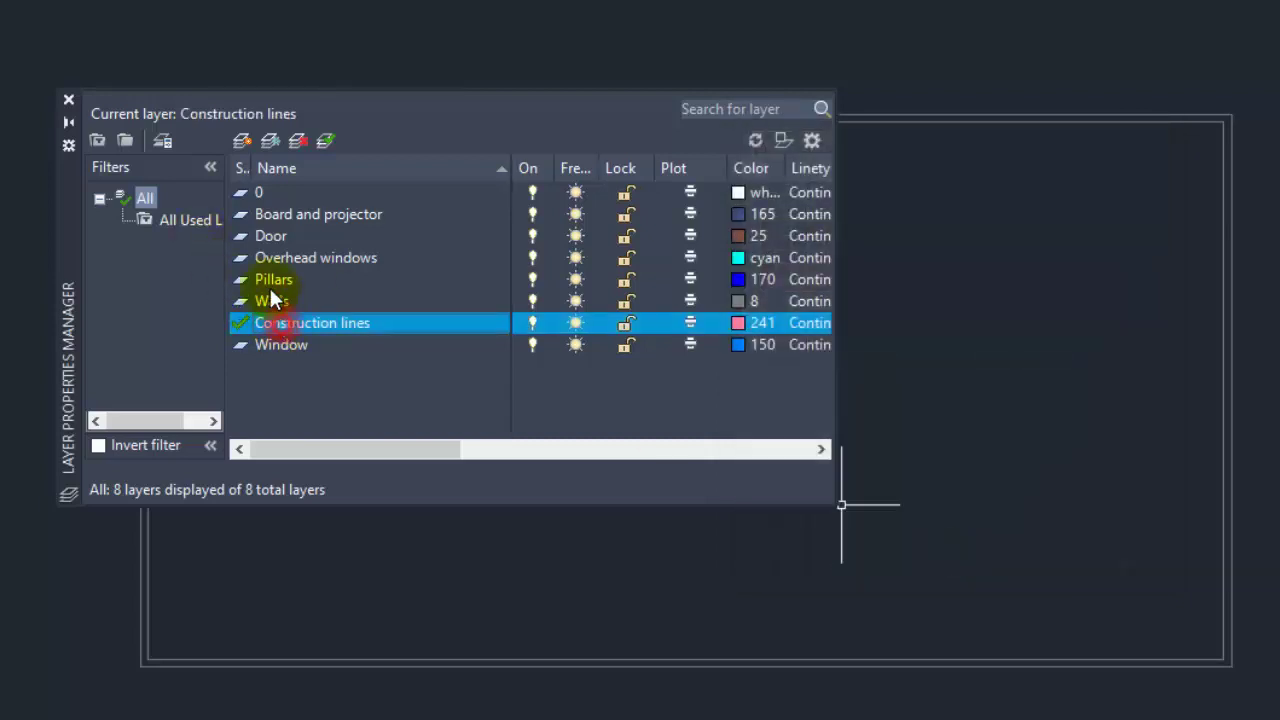
pyautogui.click(67, 103)
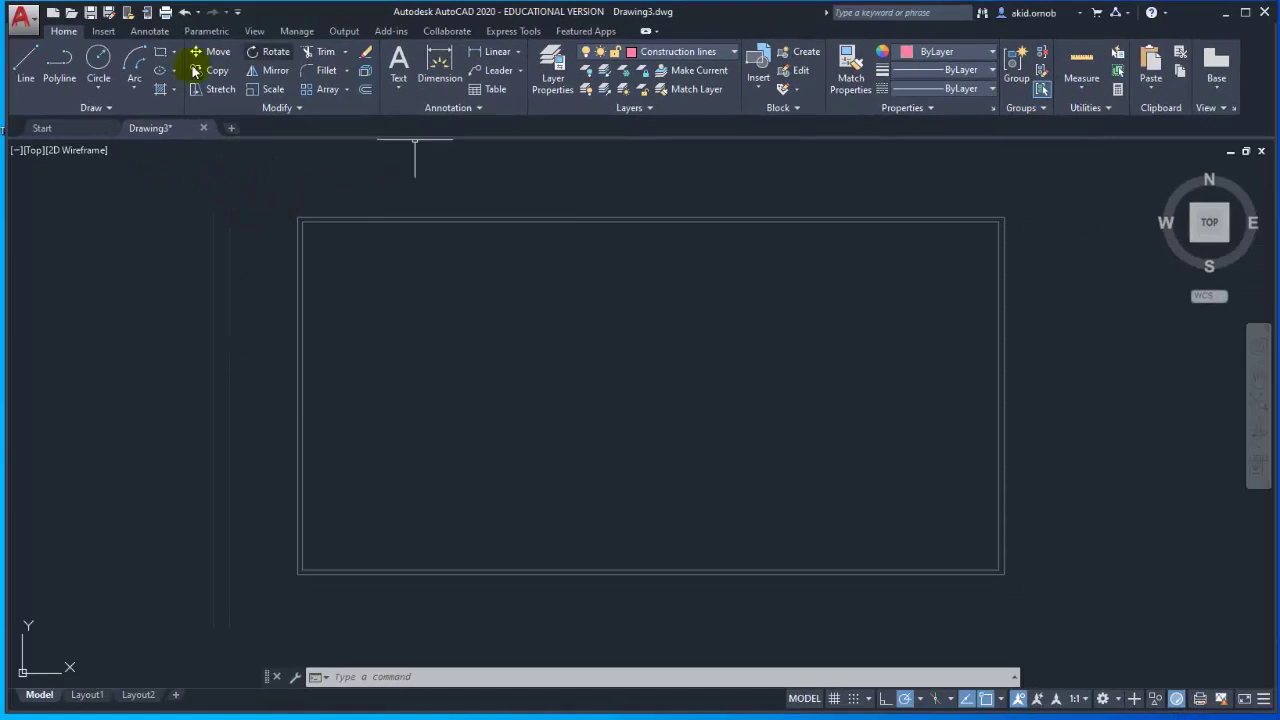
# Step: Draw a 3' construction line along the room's upper inner wall edge, starting from its upper-left inner corner, and end the Line command
pyautogui.click(26, 68)
pyautogui.scroll(2, 318, 248)
pyautogui.scroll(3, 309, 266)
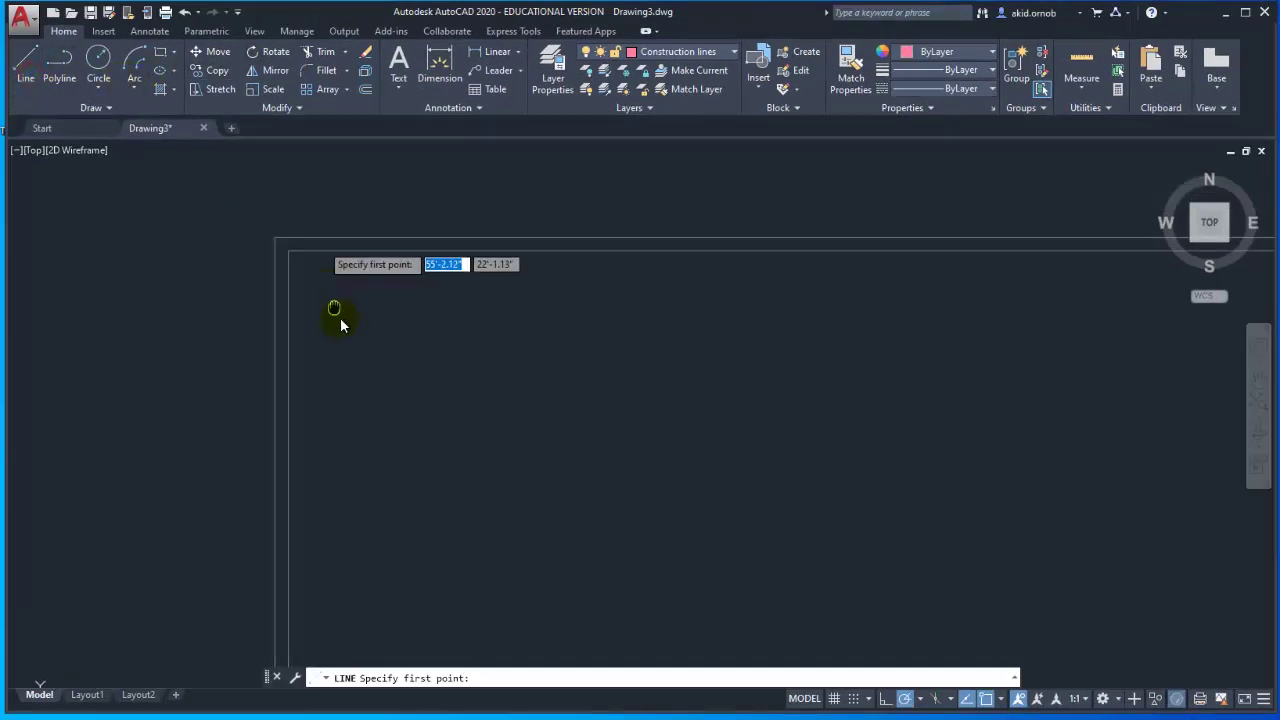
pyautogui.click(297, 268)
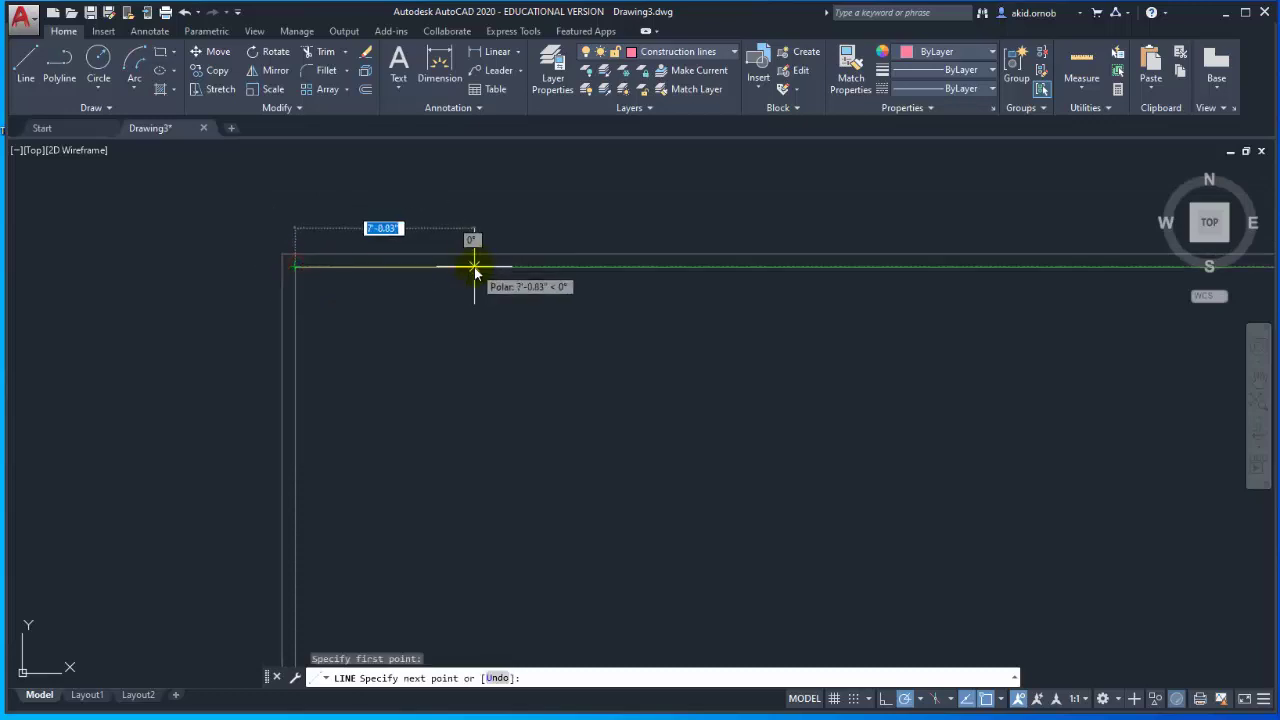
pyautogui.write('3')
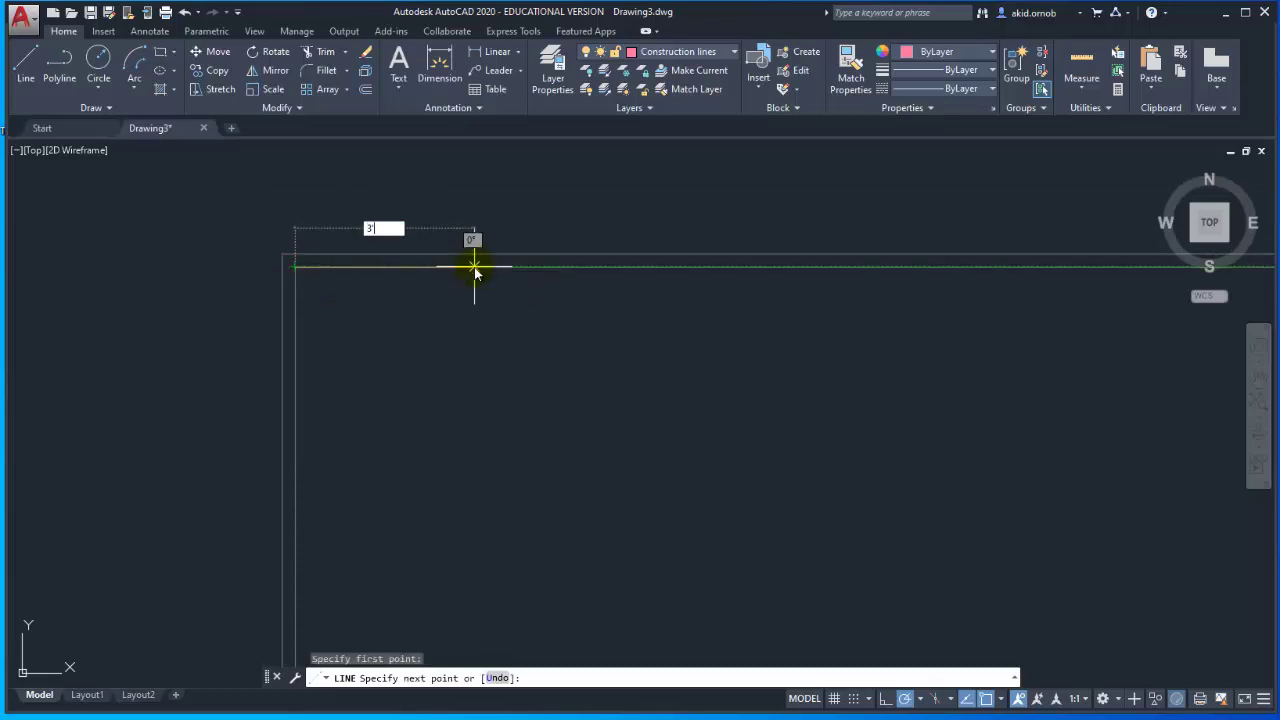
pyautogui.write("'")
pyautogui.press('Return')
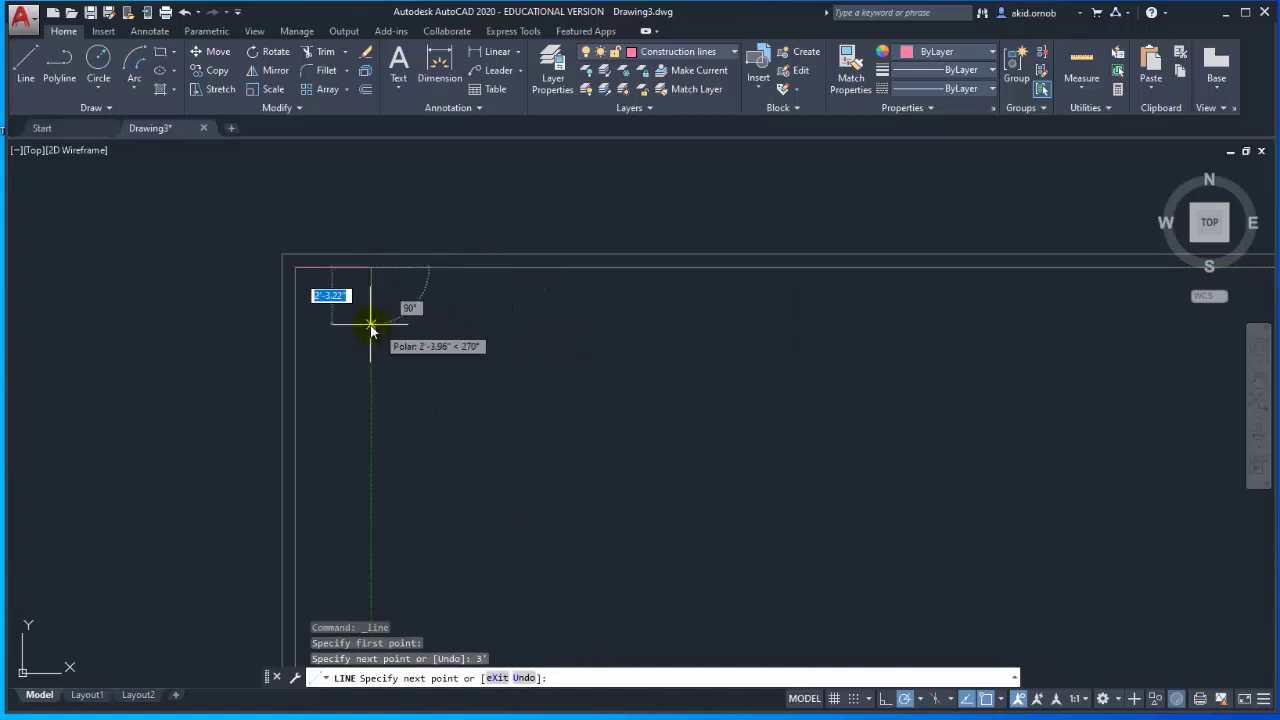
pyautogui.press('Escape')
pyautogui.scroll(1, 356, 266)
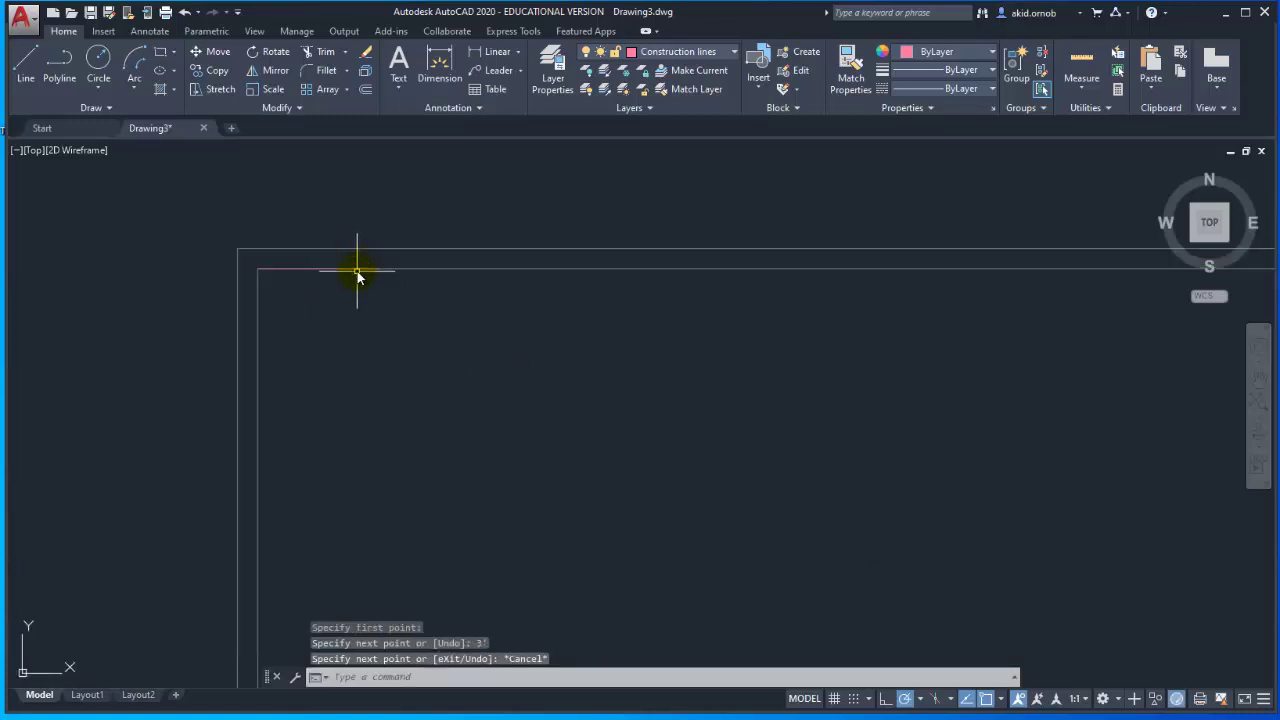
# Step: Mirror the 3' construction line about the vertical axis through the upper wall's midpoint, keeping the source line
pyautogui.click(355, 269)
pyautogui.click(459, 327)
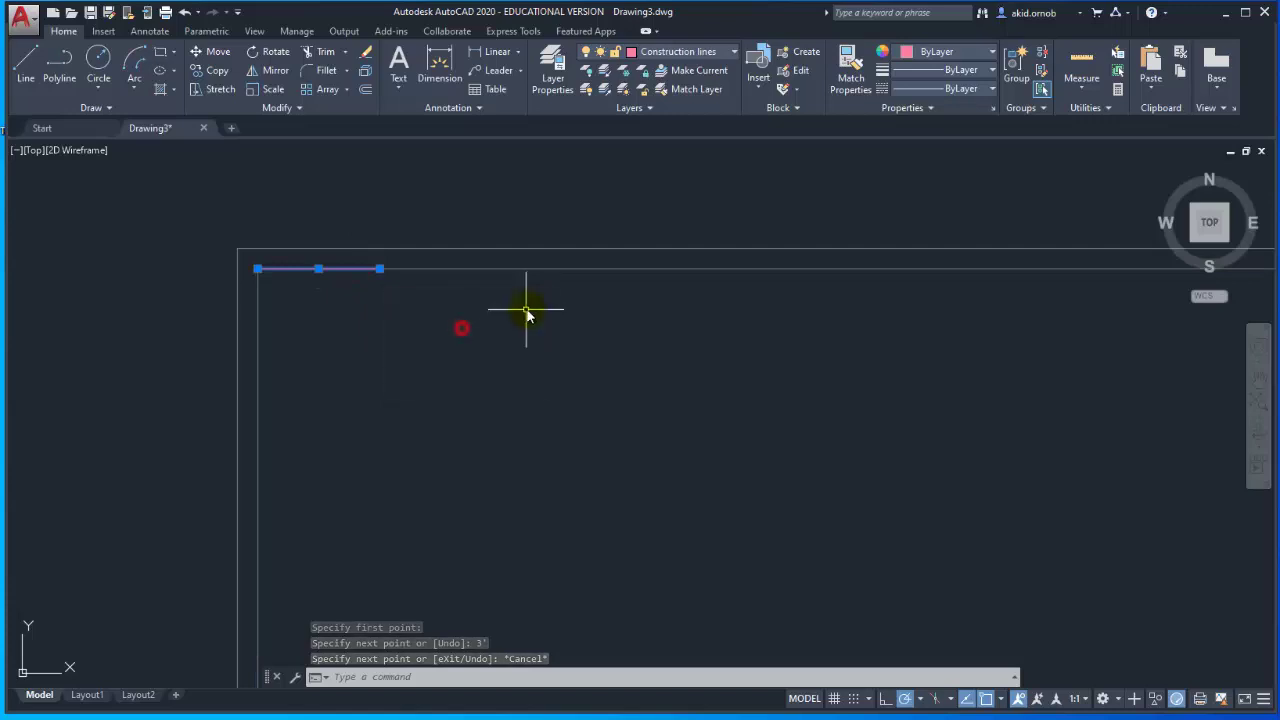
pyautogui.write('mi')
pyautogui.press('Return')
pyautogui.scroll(-5, 573, 417)
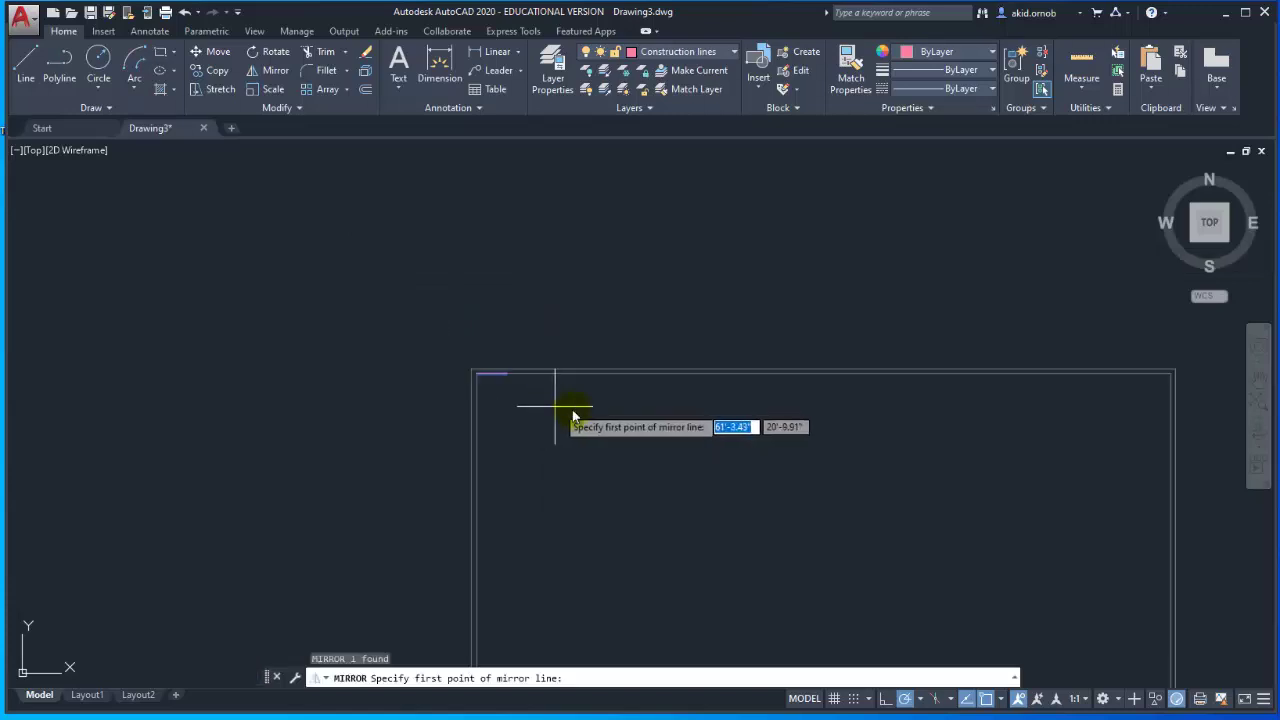
pyautogui.moveTo(573, 417)
pyautogui.mouseDown(button='middle')
pyautogui.moveTo(657, 337)
pyautogui.moveTo(543, 214)
pyautogui.mouseUp(button='middle')
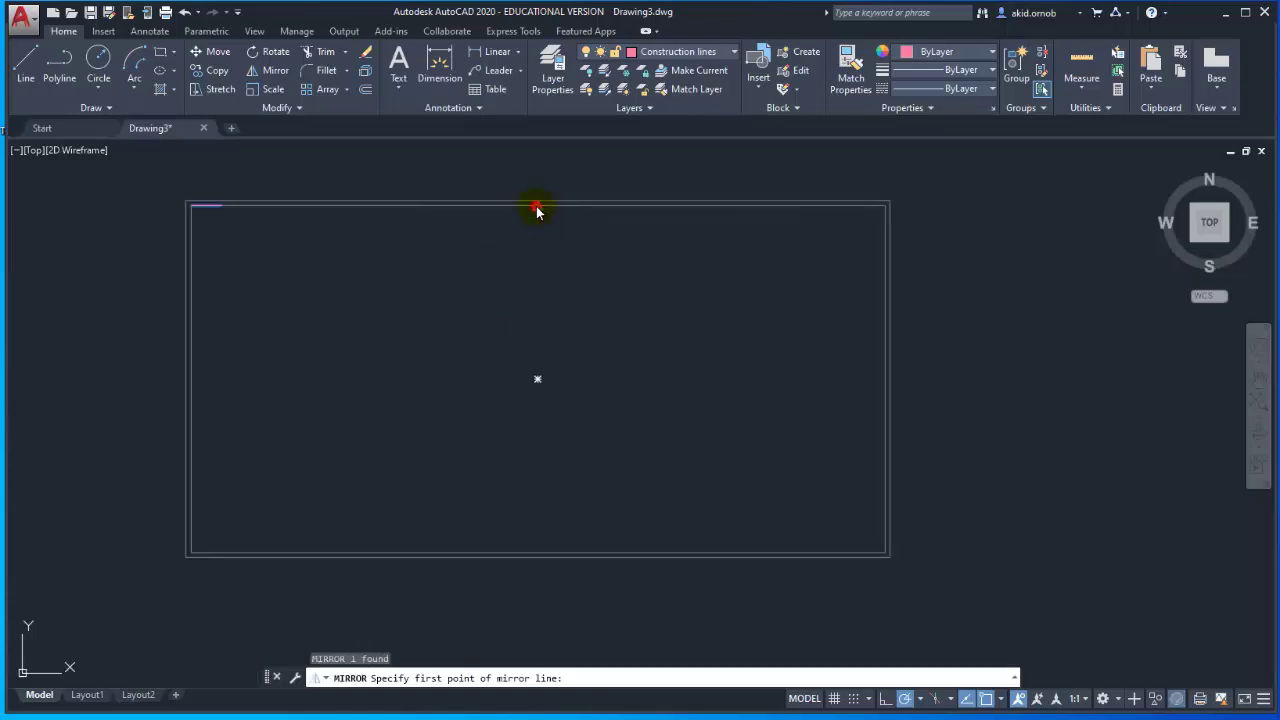
pyautogui.click(537, 209)
pyautogui.click(540, 274)
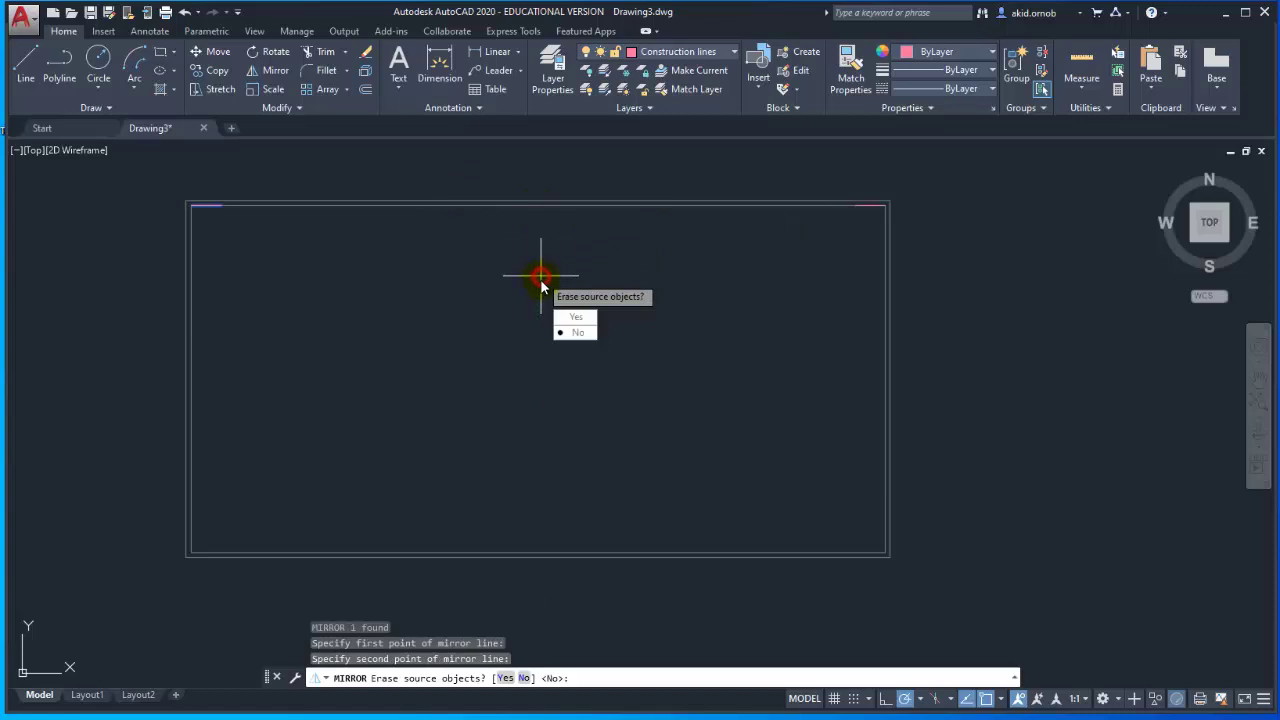
pyautogui.click(586, 332)
# Step: Examine the construction lines at both upper corners of the room
pyautogui.scroll(5, 194, 196)
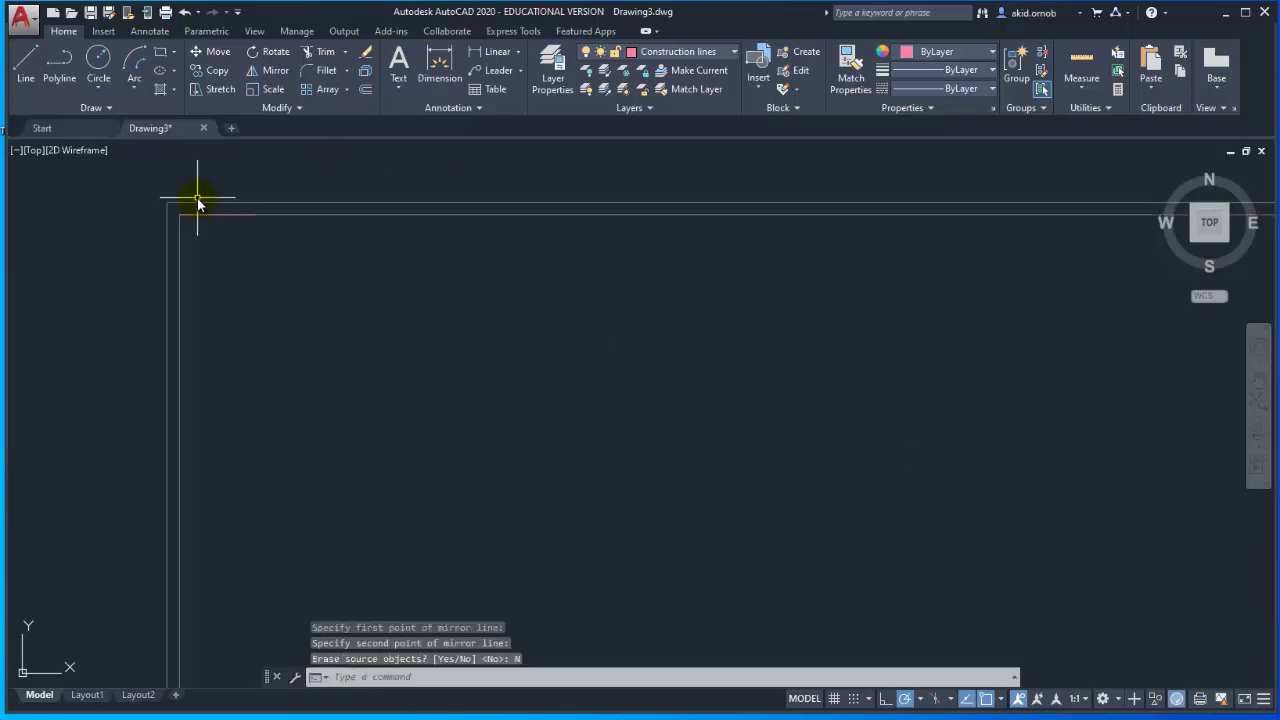
pyautogui.scroll(-2, 242, 205)
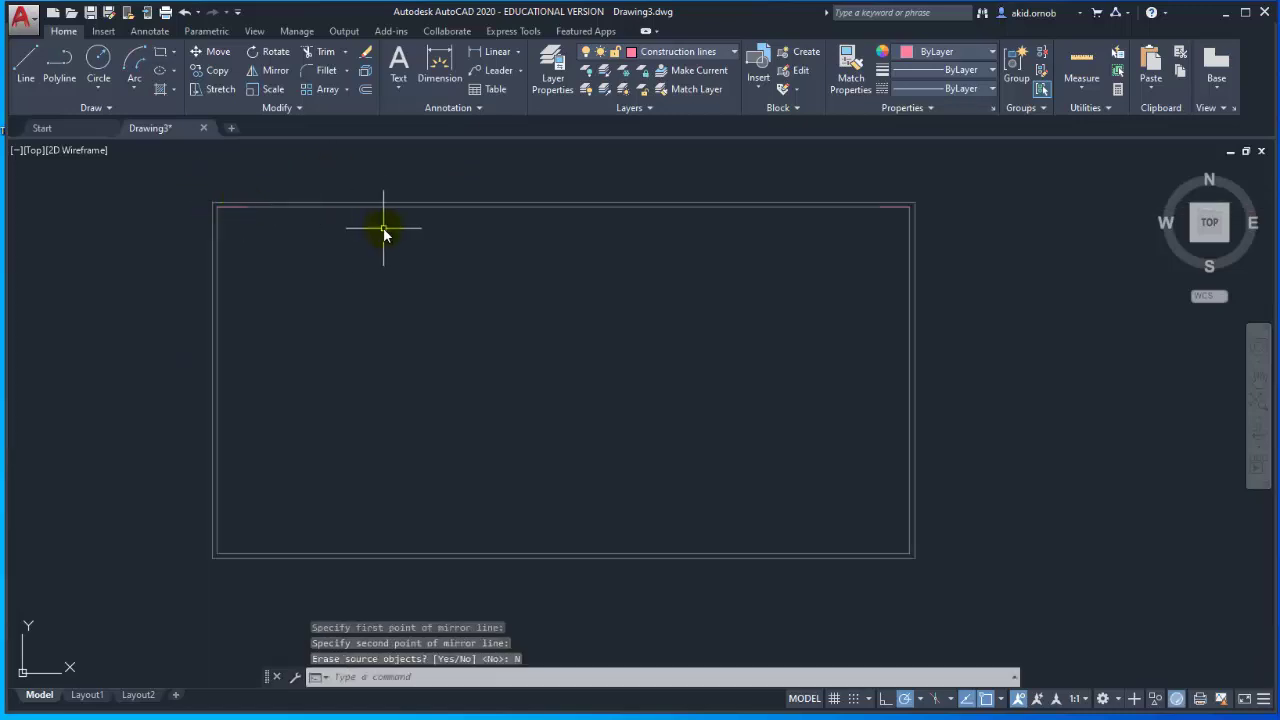
pyautogui.scroll(-1, 383, 229)
pyautogui.moveTo(805, 268)
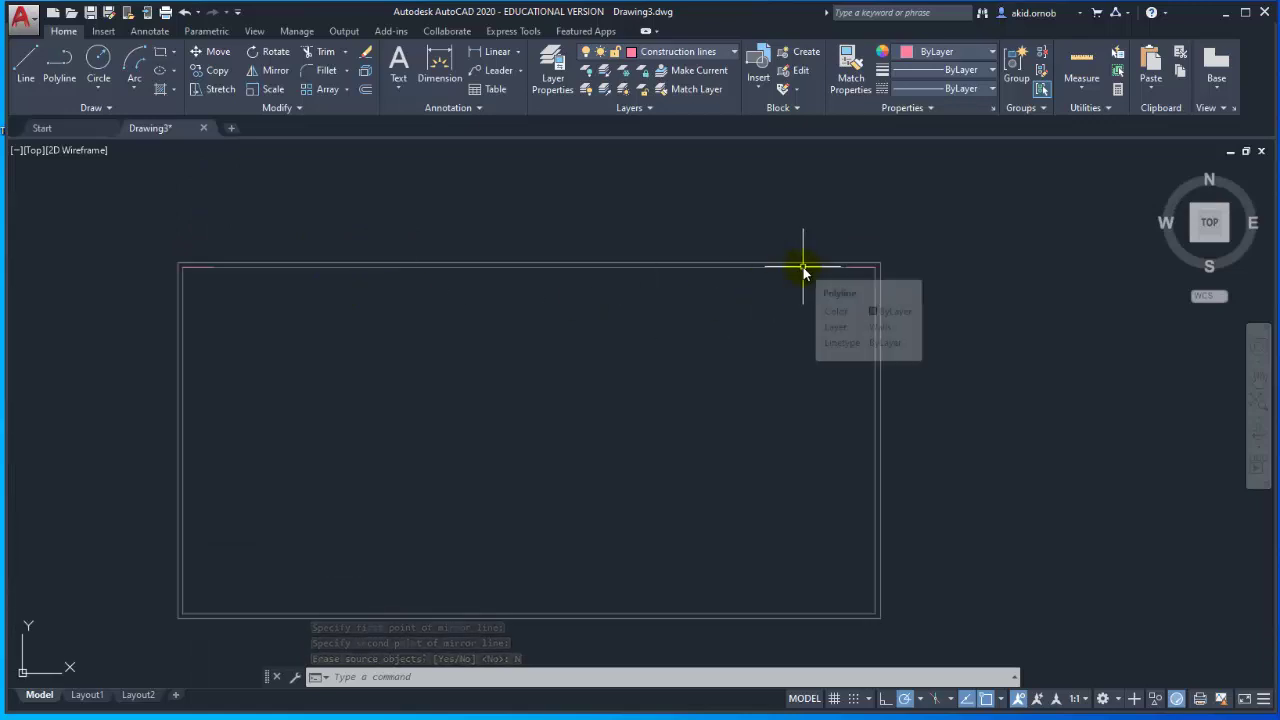
pyautogui.scroll(2, 808, 268)
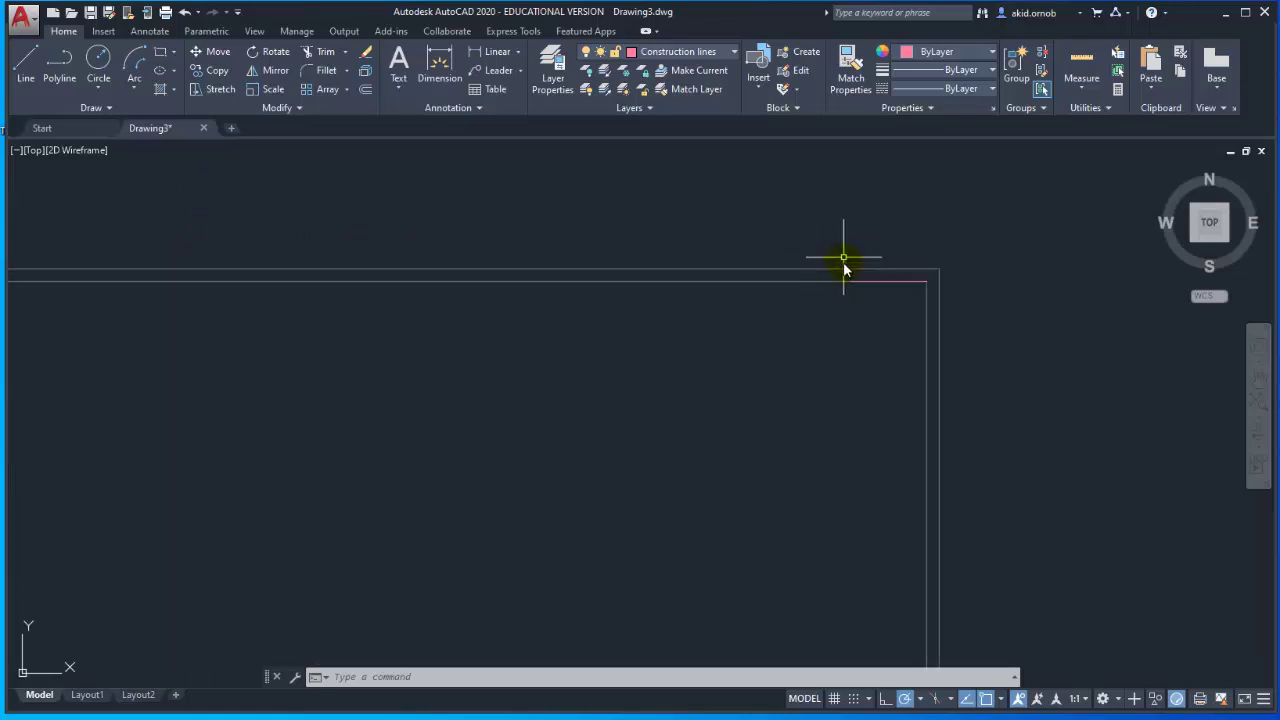
pyautogui.scroll(-1, 852, 288)
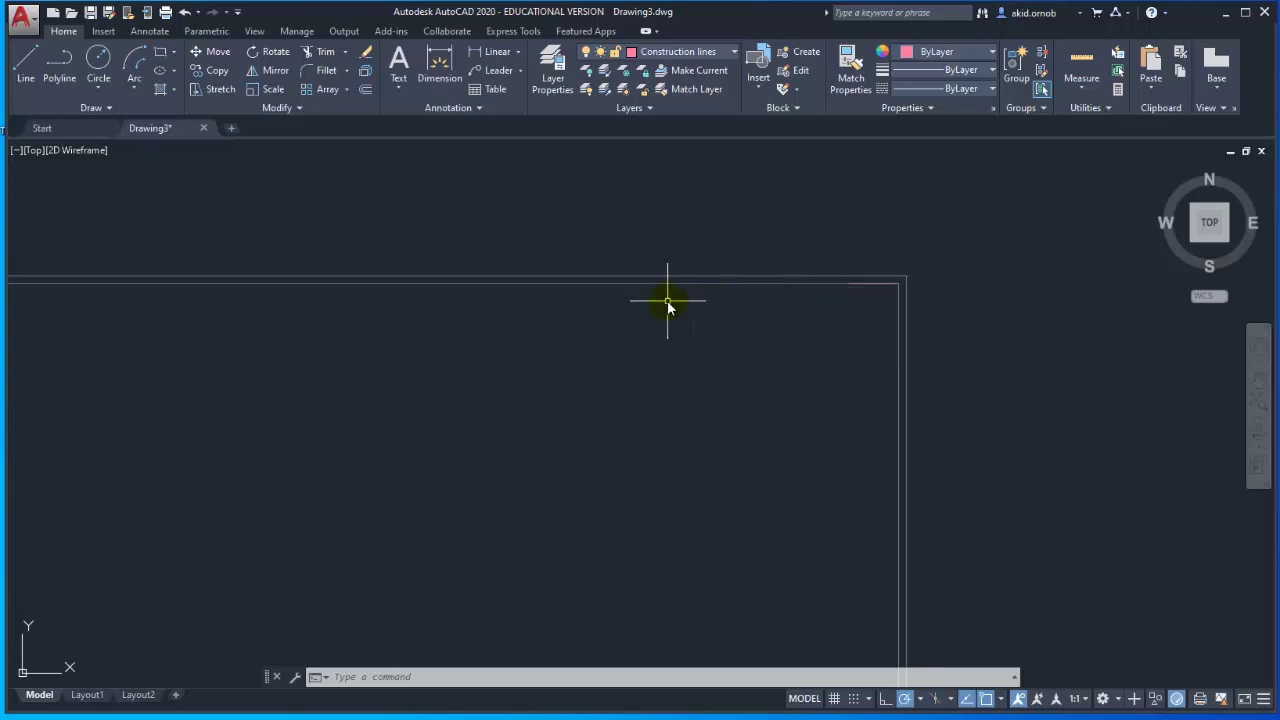
pyautogui.scroll(-1, 665, 296)
pyautogui.moveTo(663, 297); pyautogui.dragTo(896, 301, button='middle')
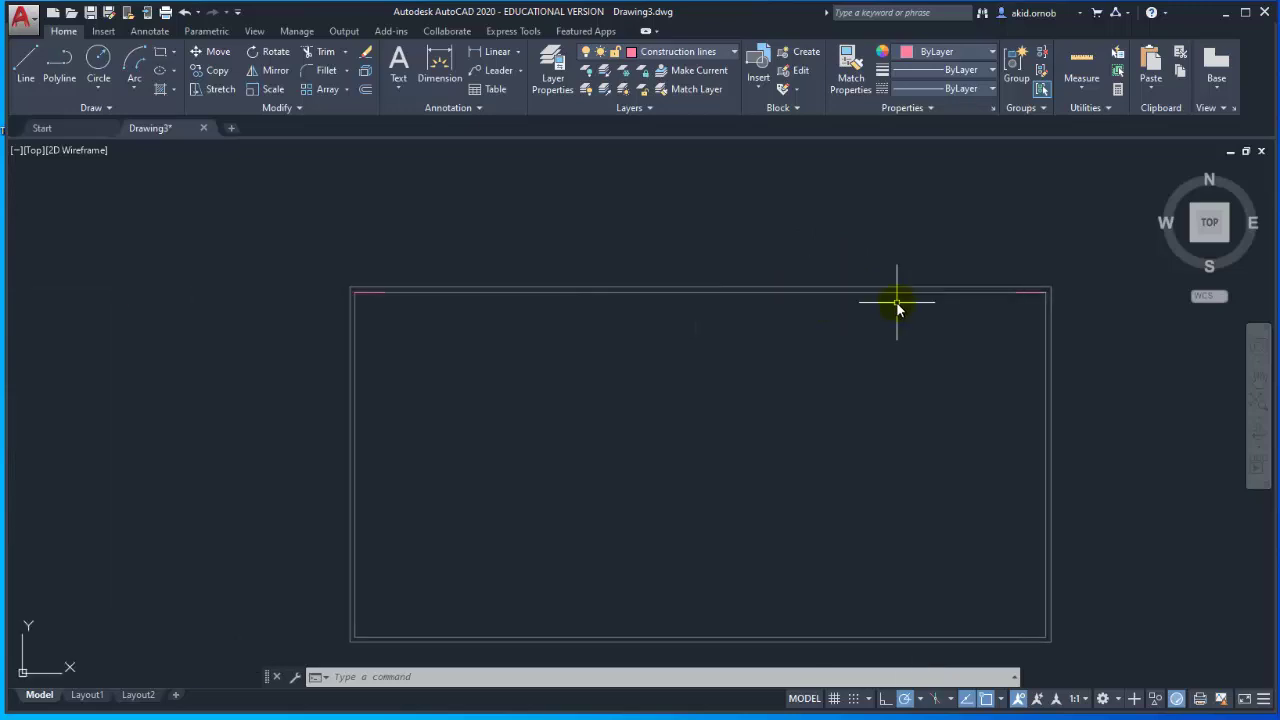
# Step: Make Door the current layer
pyautogui.moveTo(565, 221); pyautogui.dragTo(616, 248, button='middle')
pyautogui.click(710, 58)
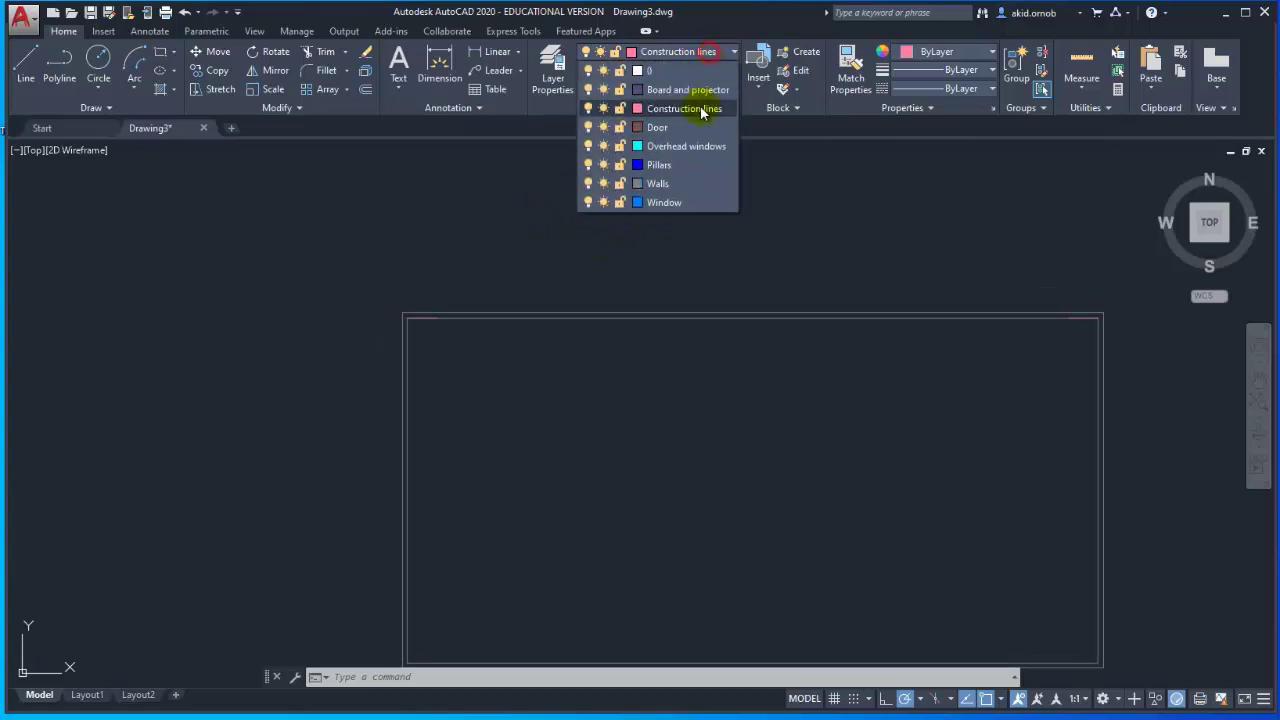
pyautogui.click(697, 131)
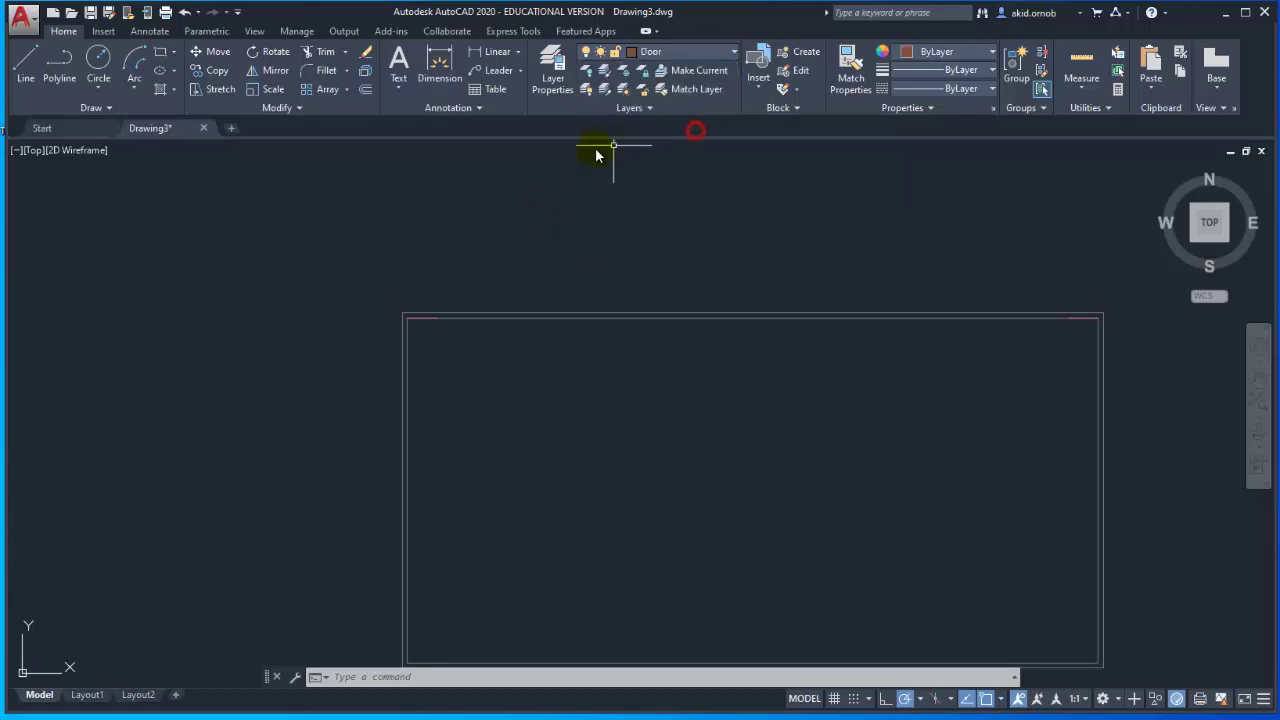
# Step: Draw a door leaf rectangle with length 3" and width 3' in the empty space to the left of the room
pyautogui.moveTo(400, 194); pyautogui.dragTo(600, 223, button='middle')
pyautogui.scroll(2, 343, 316)
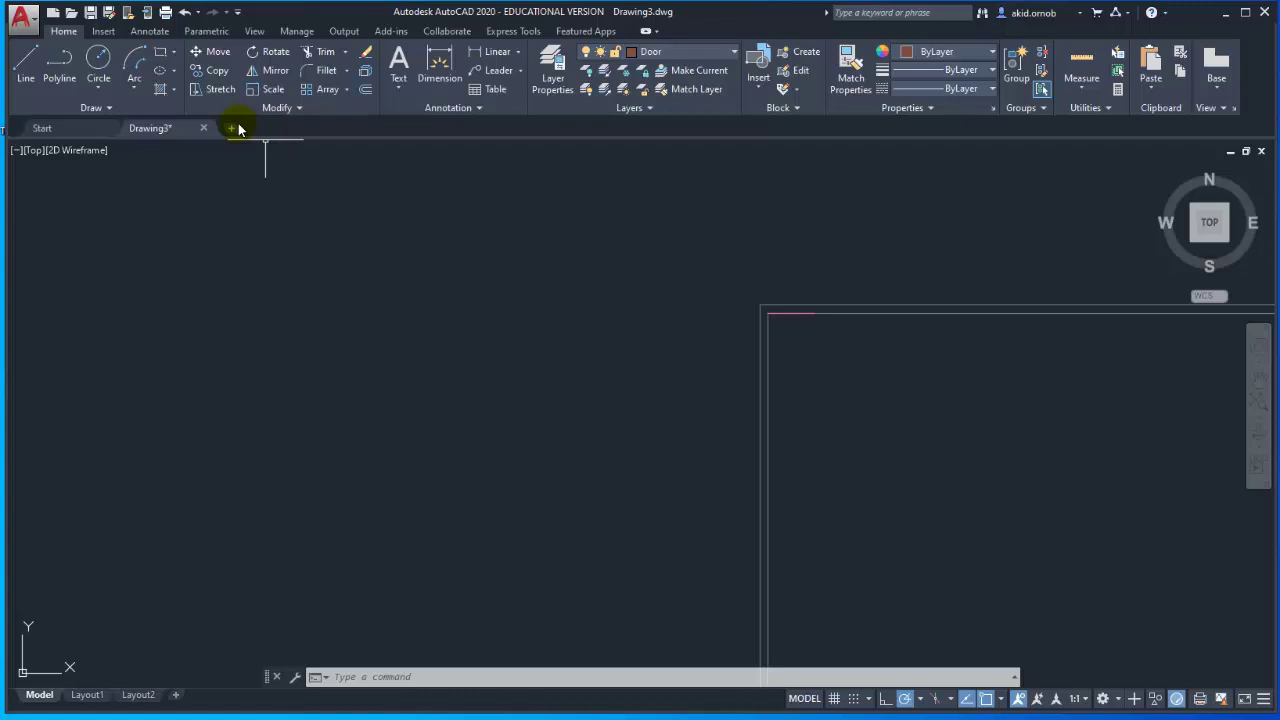
pyautogui.click(163, 58)
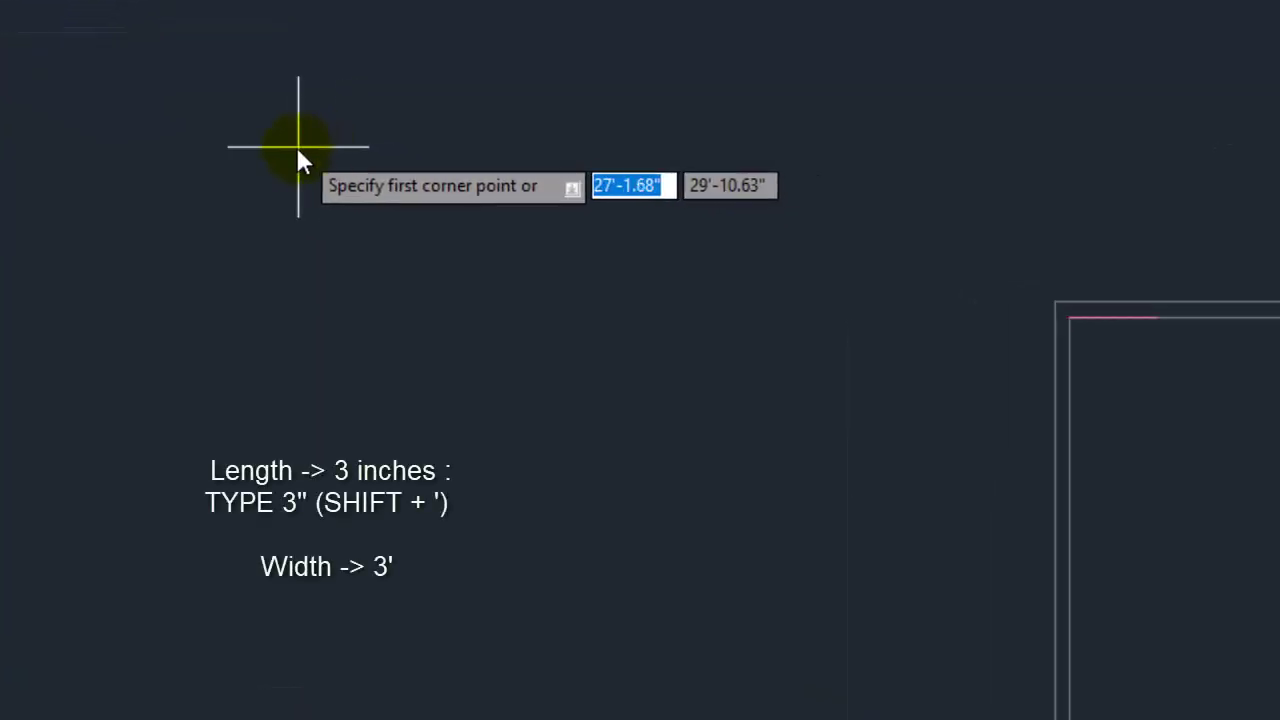
pyautogui.click(288, 145)
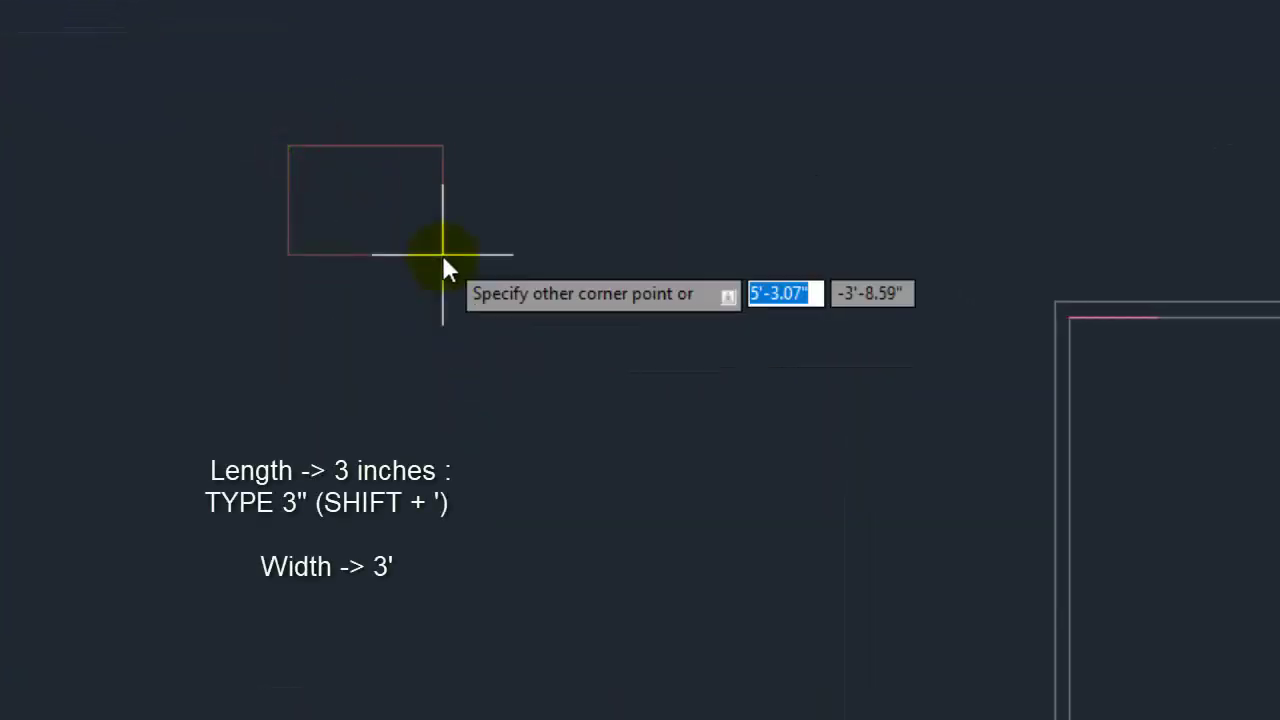
pyautogui.write('d')
pyautogui.press('Return')
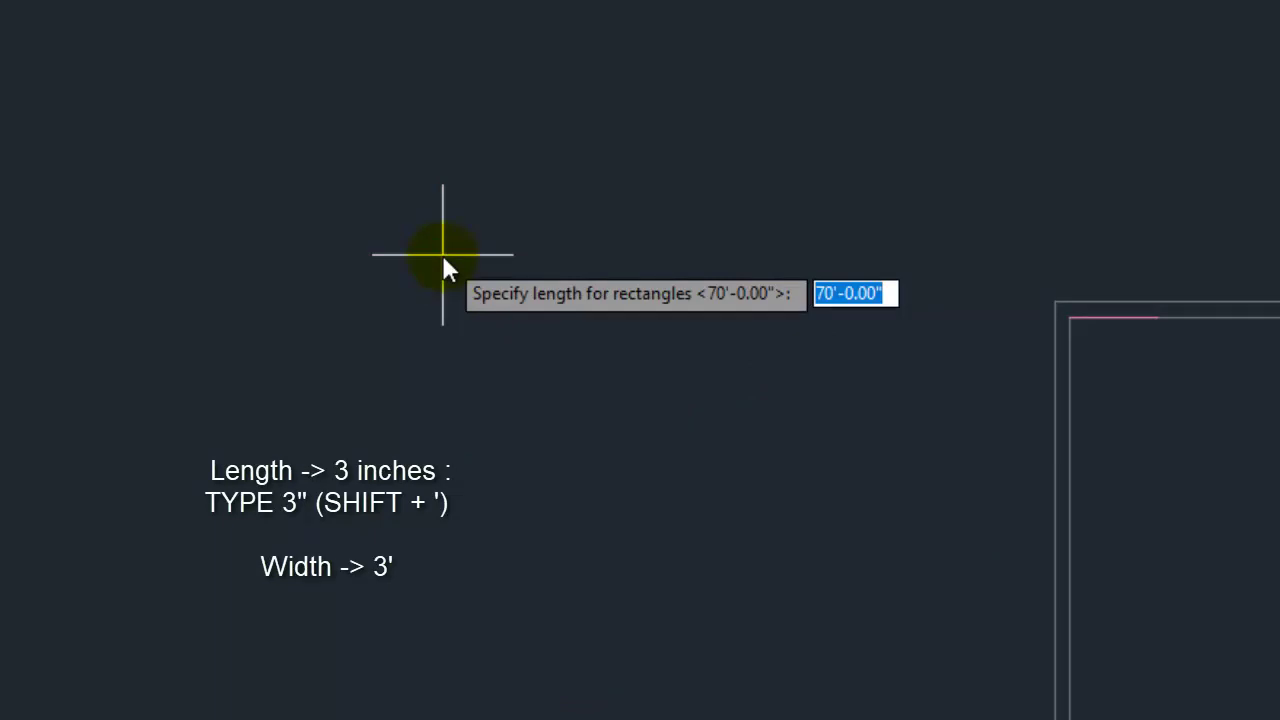
pyautogui.write('3"')
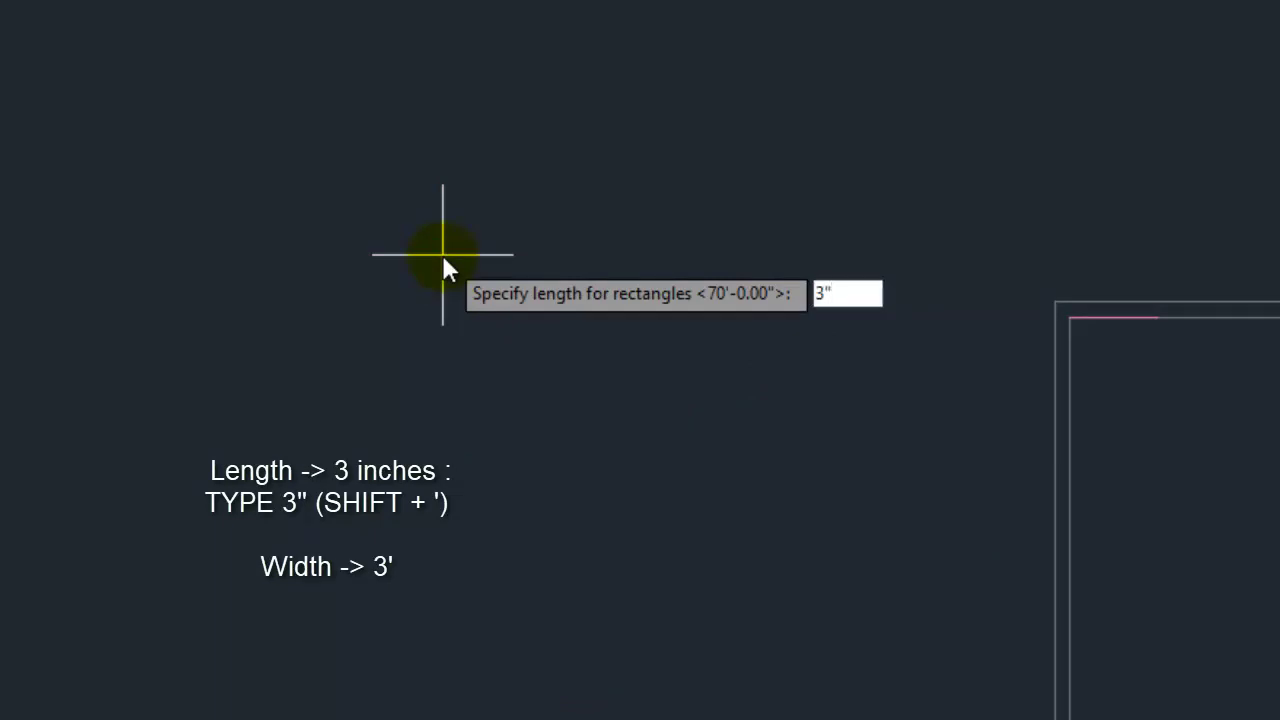
pyautogui.press('Return')
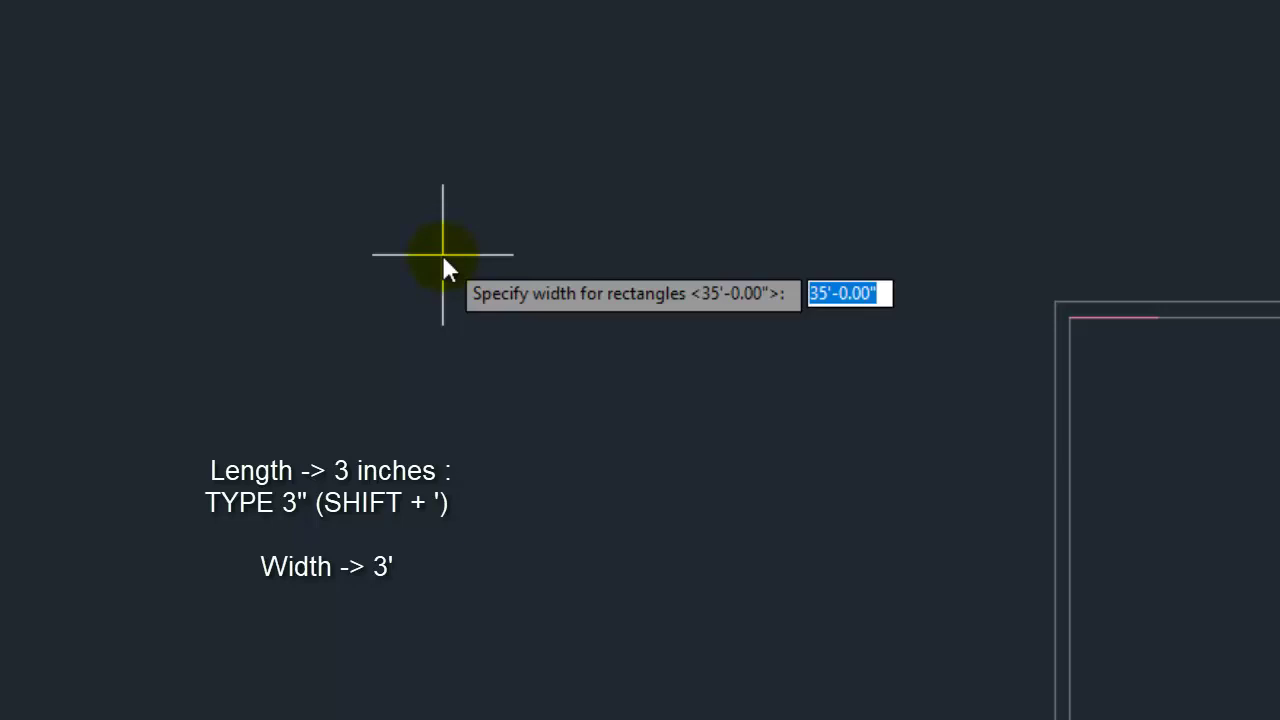
pyautogui.write("3'")
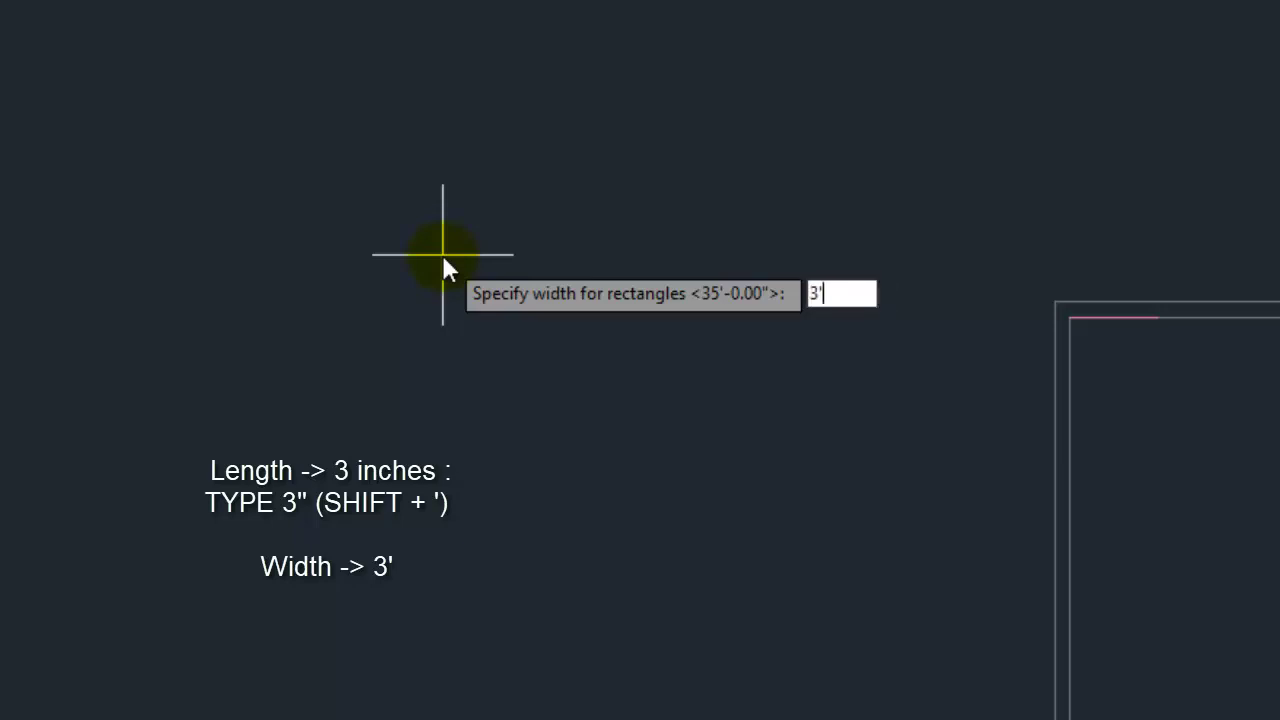
pyautogui.press('Return')
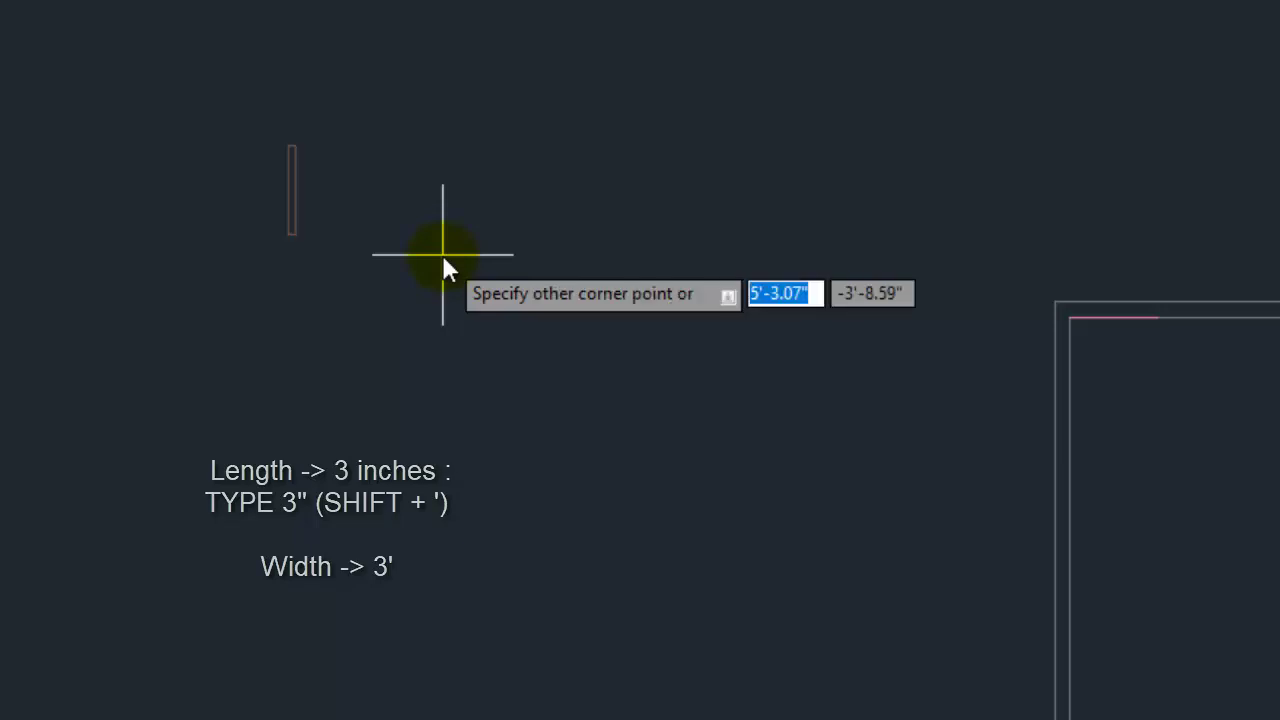
pyautogui.click(443, 255)
# Step: Draw a 6" by 6" square above and to the left of the door leaf rectangle
pyautogui.scroll(6, 310, 180)
pyautogui.moveTo(349, 306); pyautogui.dragTo(626, 549, button='middle')
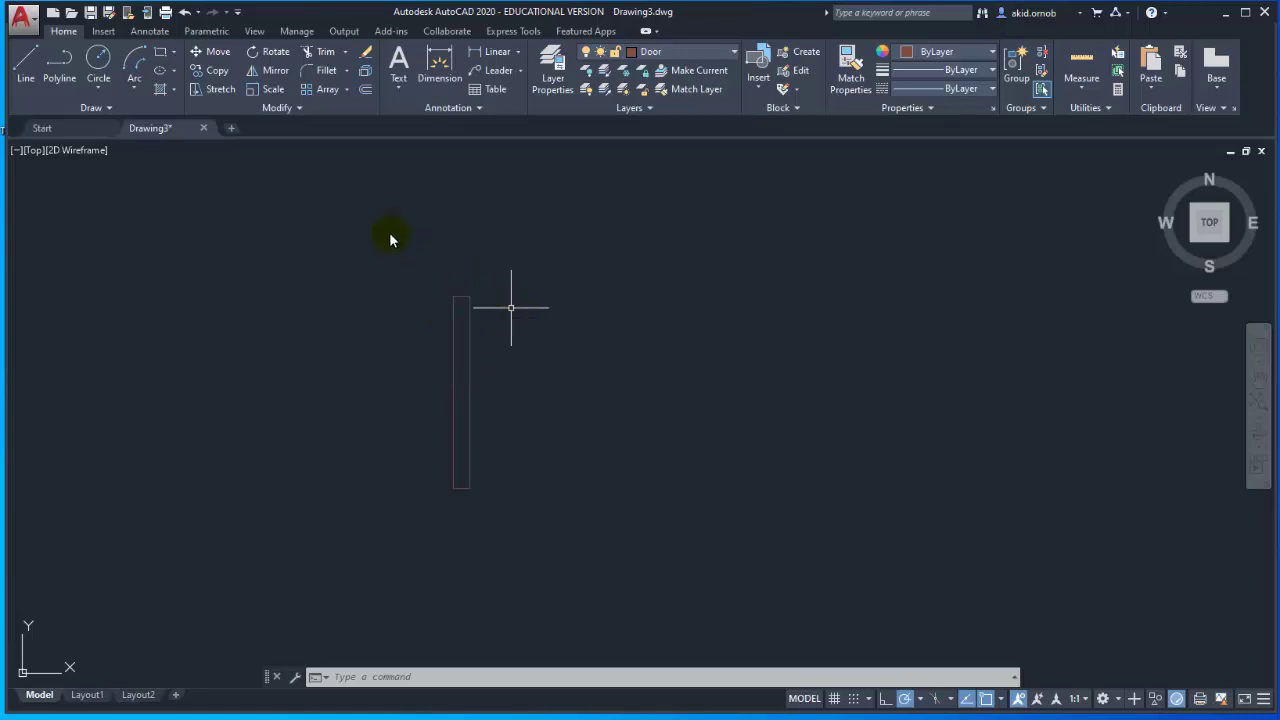
pyautogui.click(160, 58)
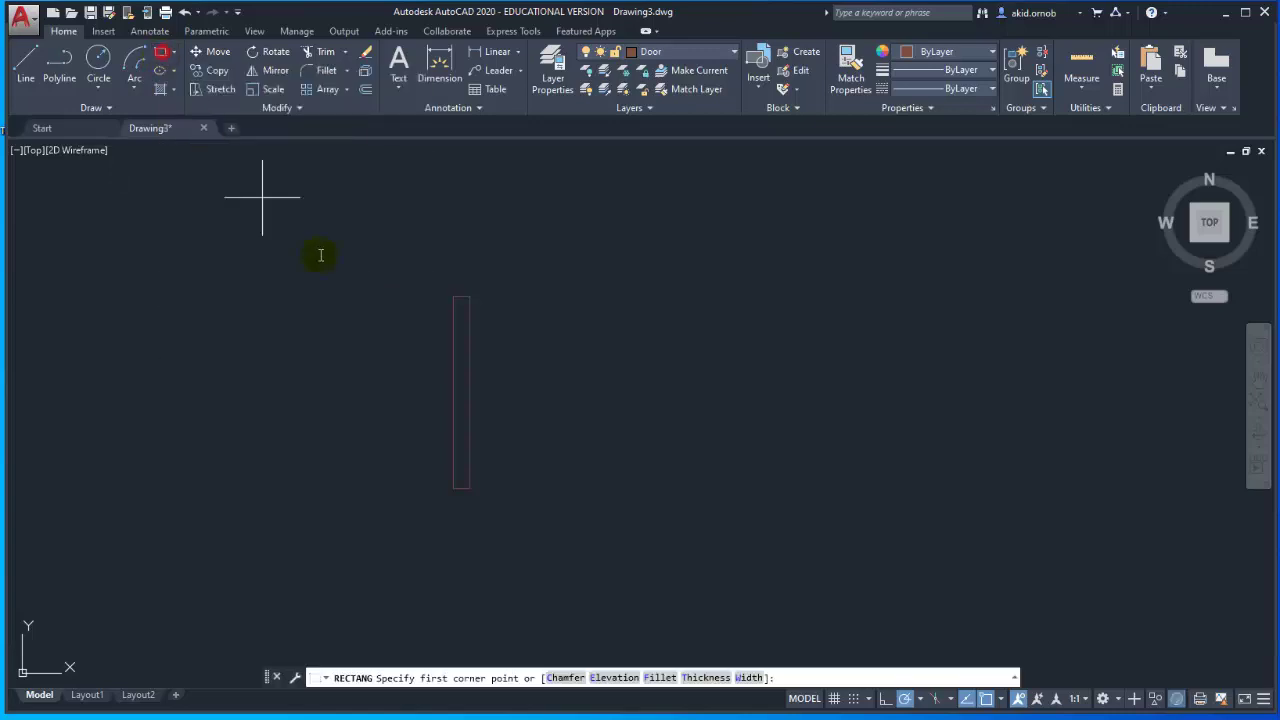
pyautogui.click(212, 225)
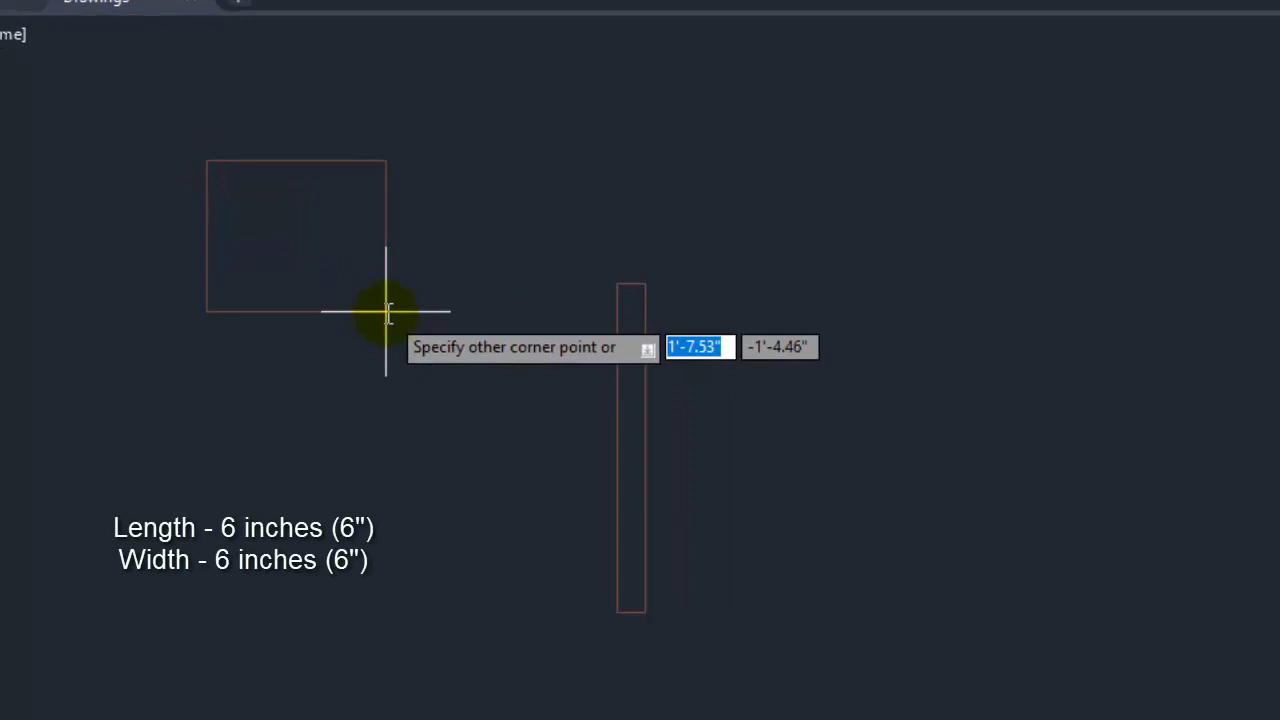
pyautogui.write('6')
pyautogui.press('Tab')
pyautogui.write('6')
pyautogui.press('Return')
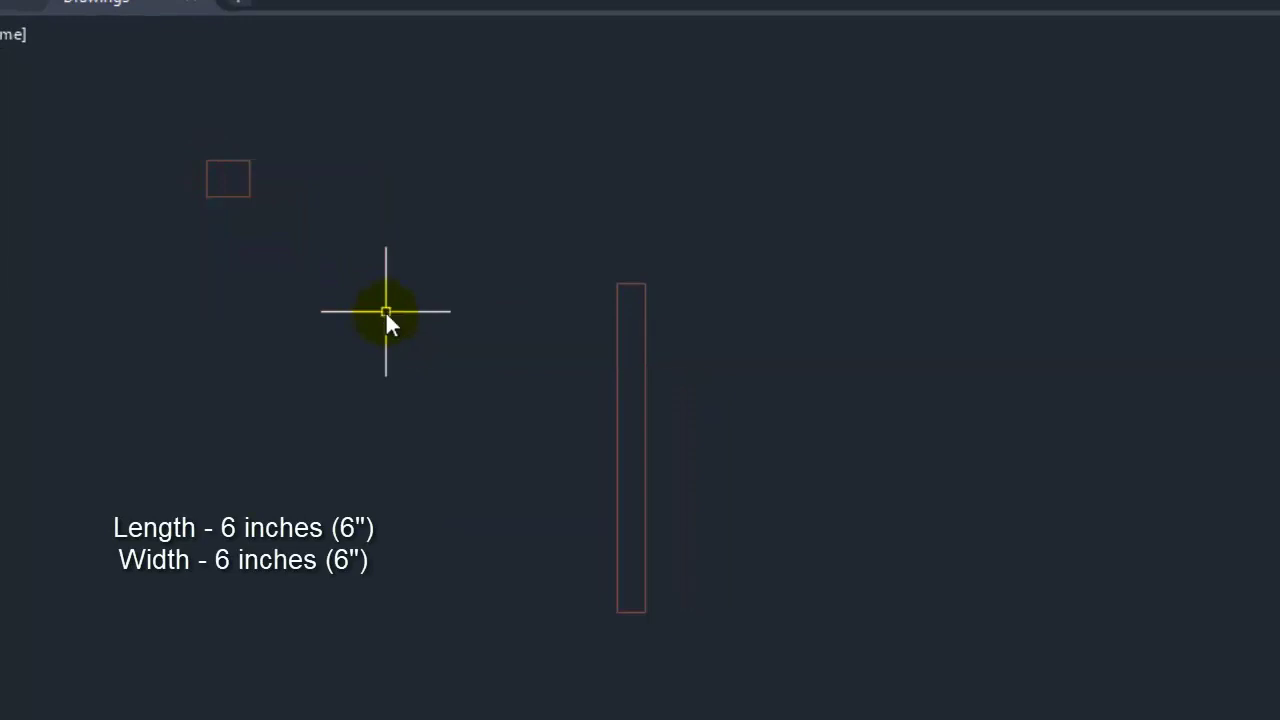
pyautogui.write('6"')
pyautogui.press('Return')
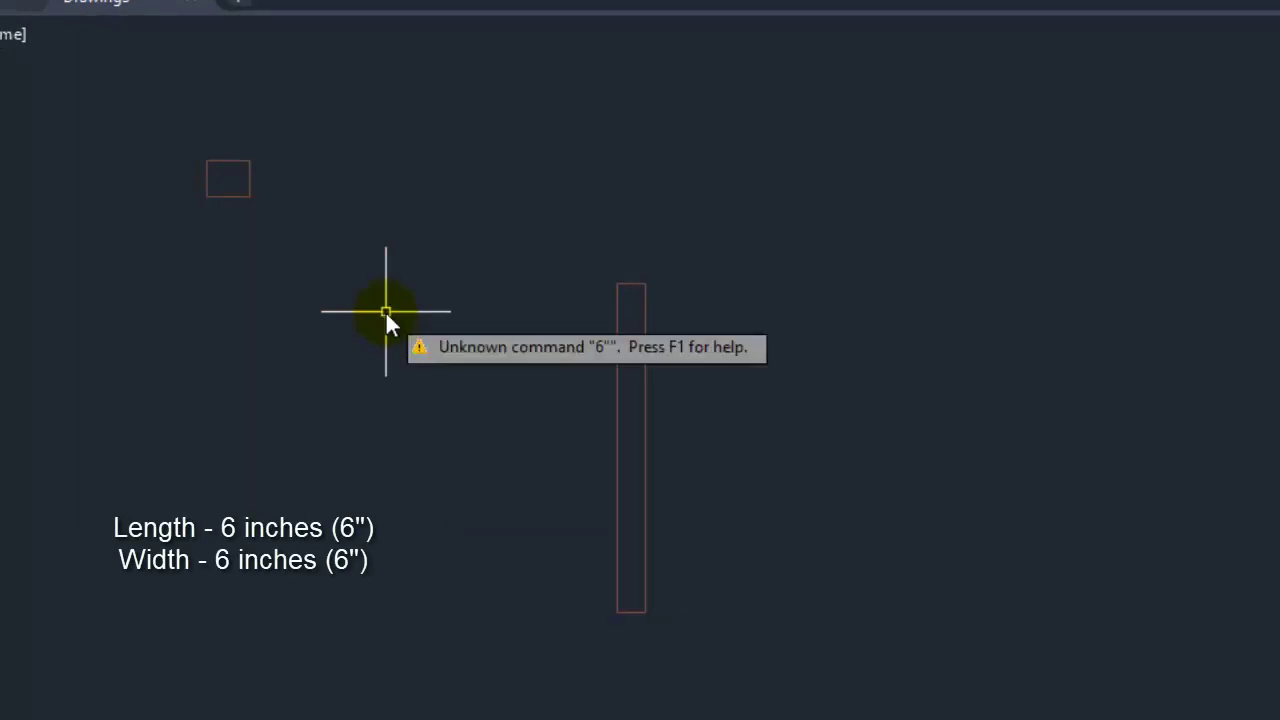
# Step: Move the 6" square by its lower edge midpoint onto the midpoint of the door leaf's upper edge
pyautogui.click(305, 252)
pyautogui.click(211, 185)
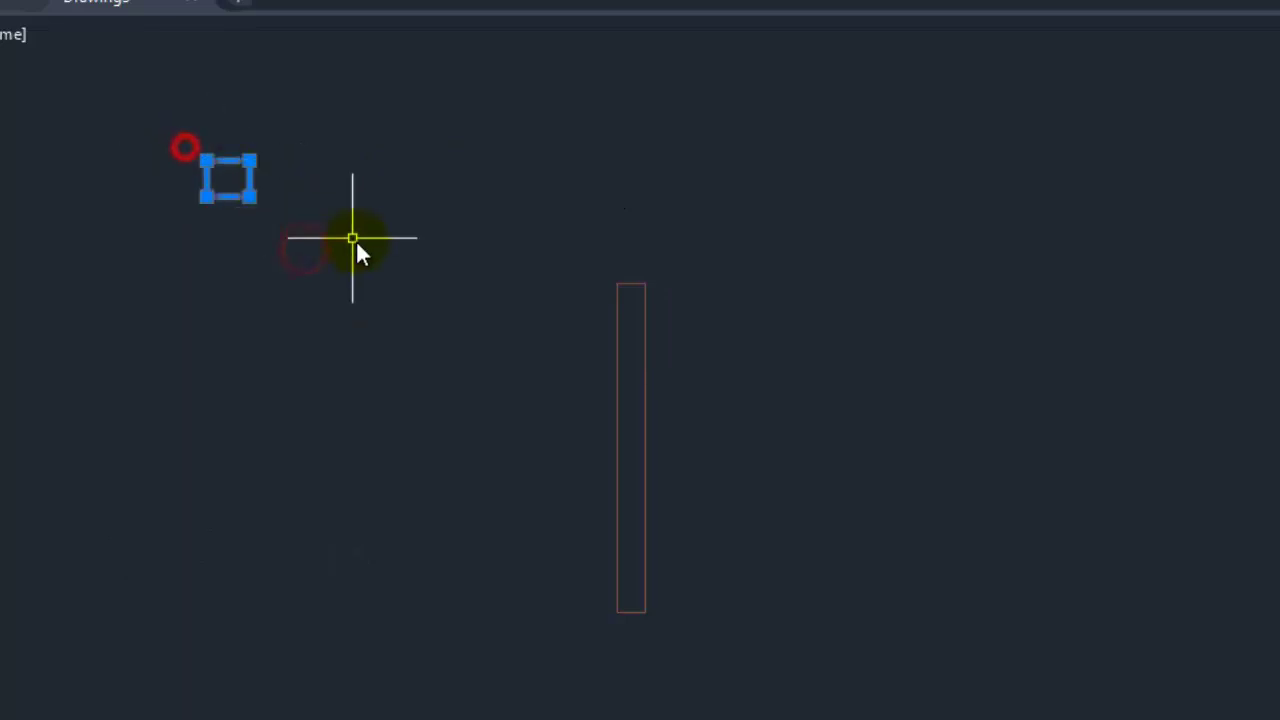
pyautogui.write('m')
pyautogui.press('Return')
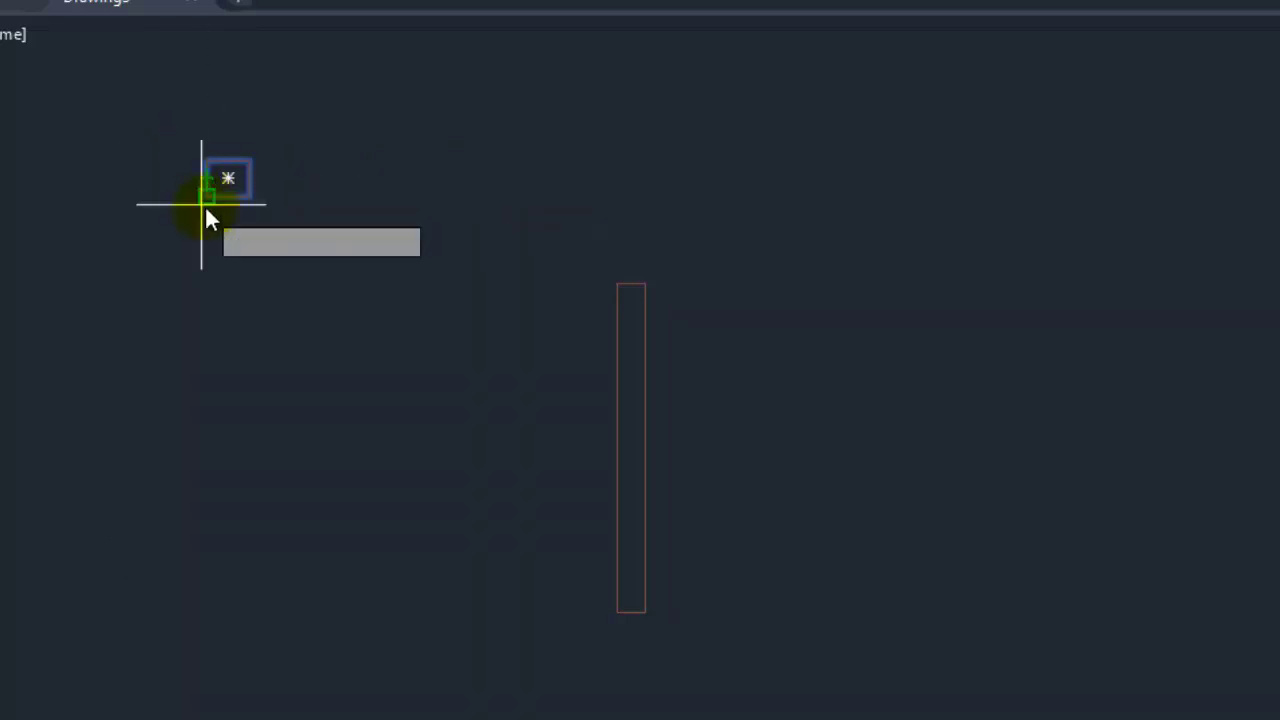
pyautogui.scroll(2, 240, 186)
pyautogui.click(247, 178)
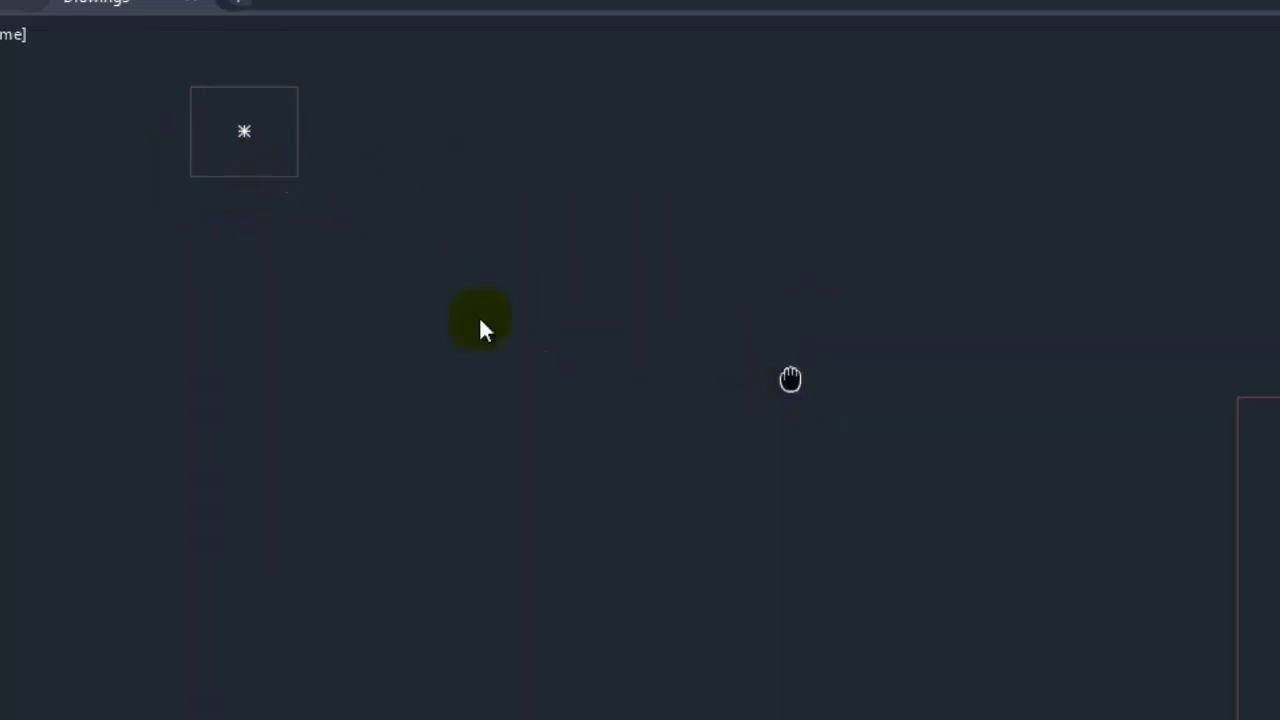
pyautogui.moveTo(788, 377); pyautogui.dragTo(238, 275, button='middle')
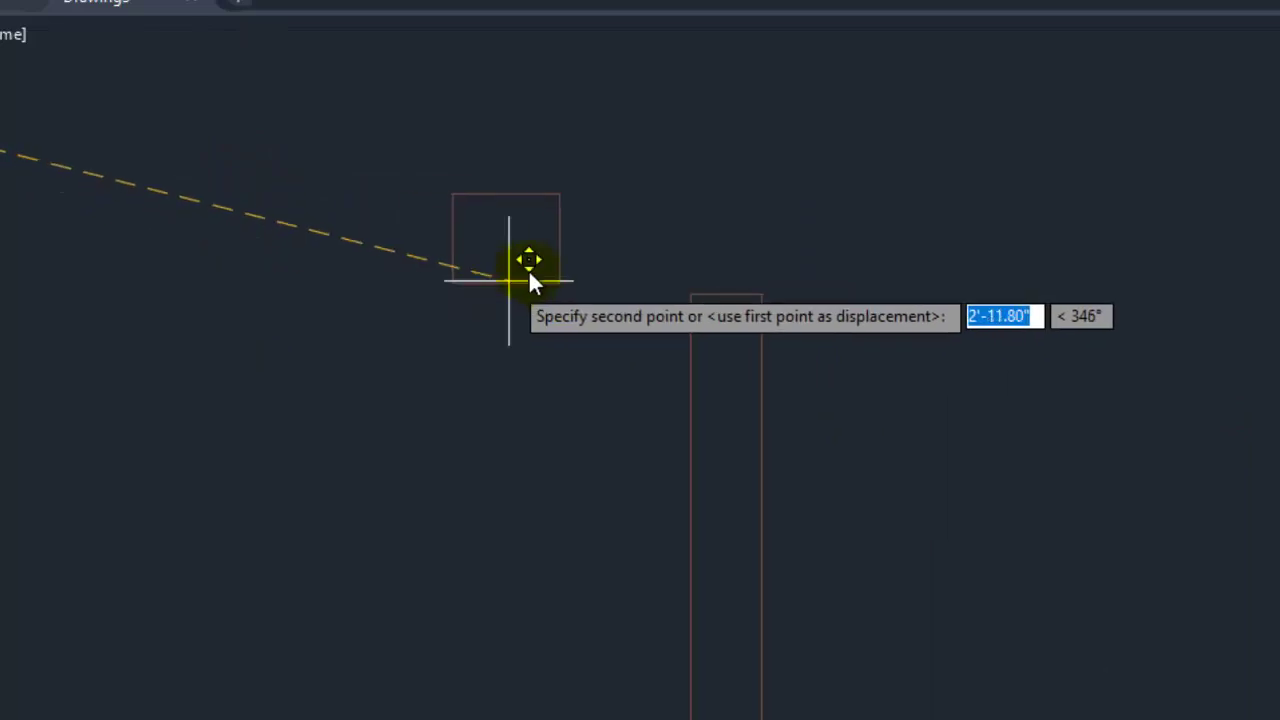
pyautogui.click(729, 294)
pyautogui.scroll(-4, 846, 372)
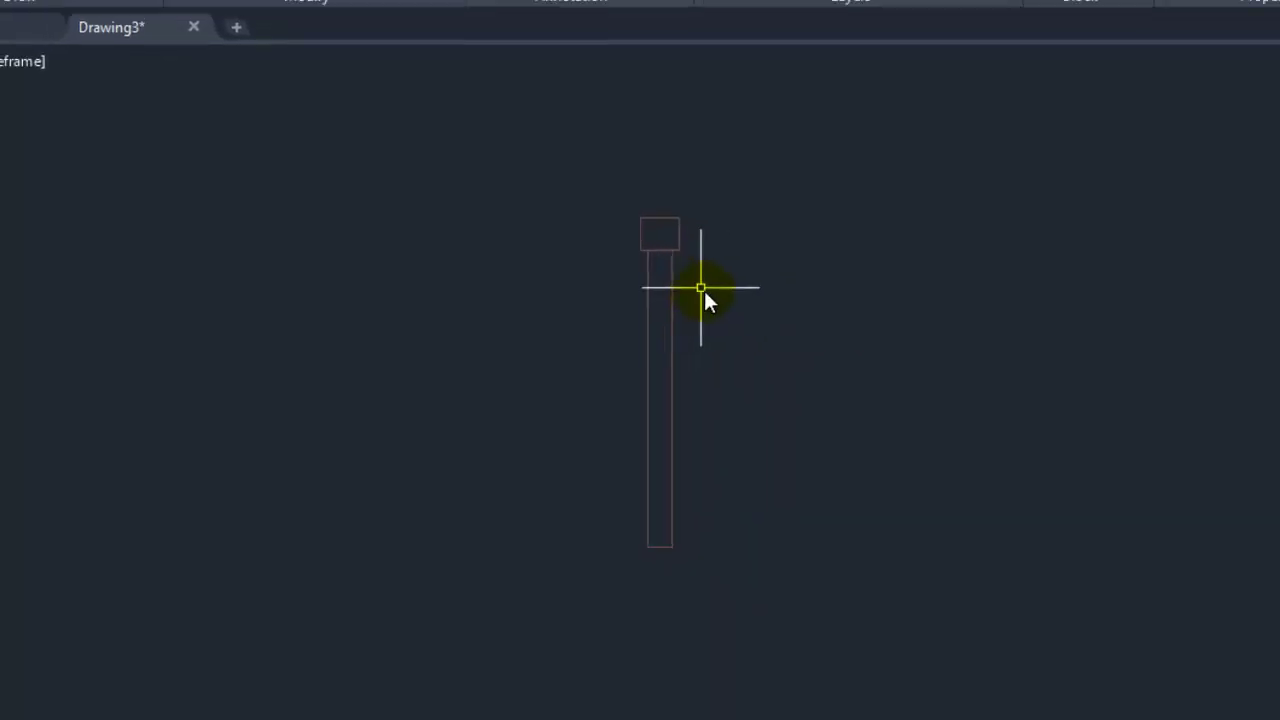
# Step: Draw a 3' horizontal line on the Construction lines layer, running right from the door leaf's upper-right corner
pyautogui.click(657, 51)
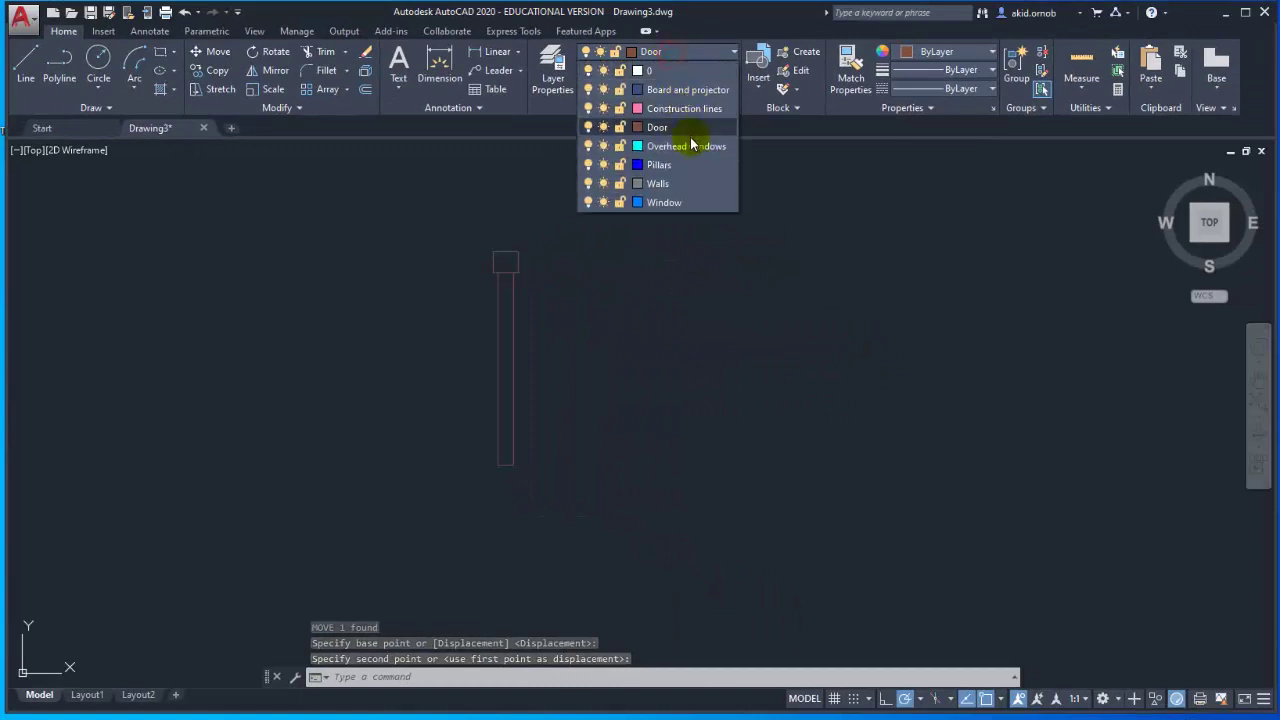
pyautogui.click(686, 108)
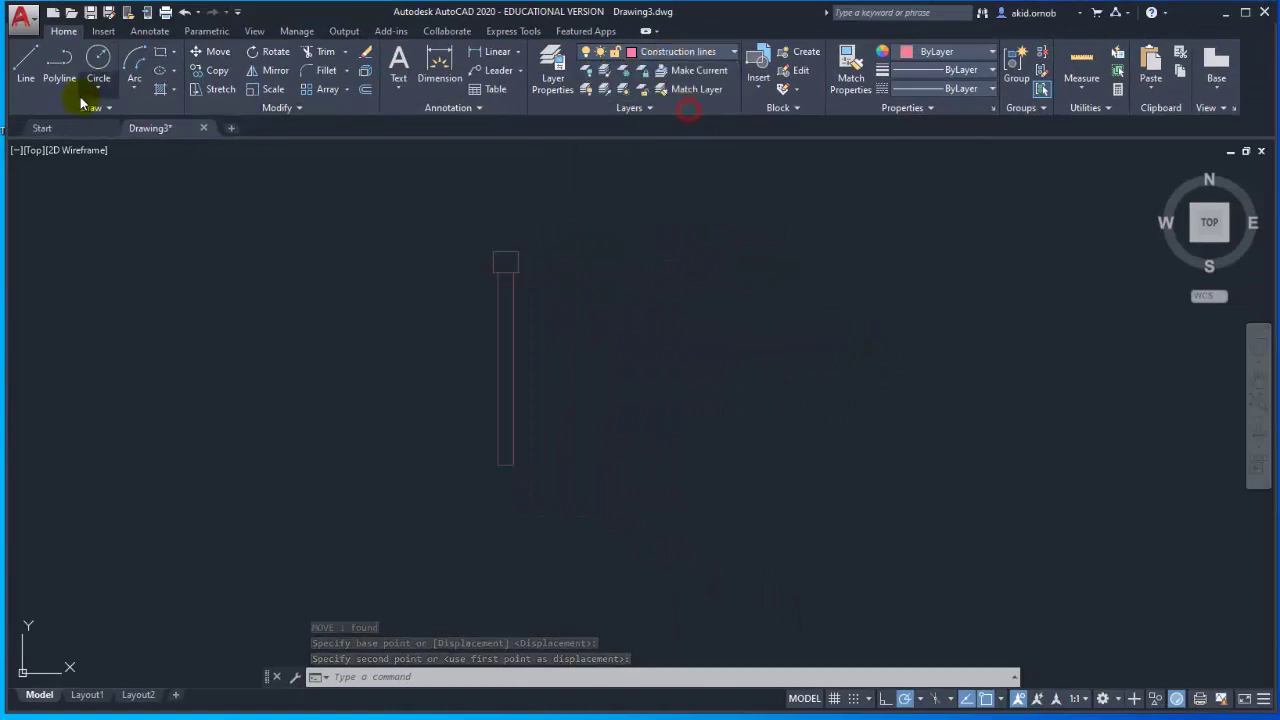
pyautogui.click(28, 70)
pyautogui.scroll(2, 415, 285)
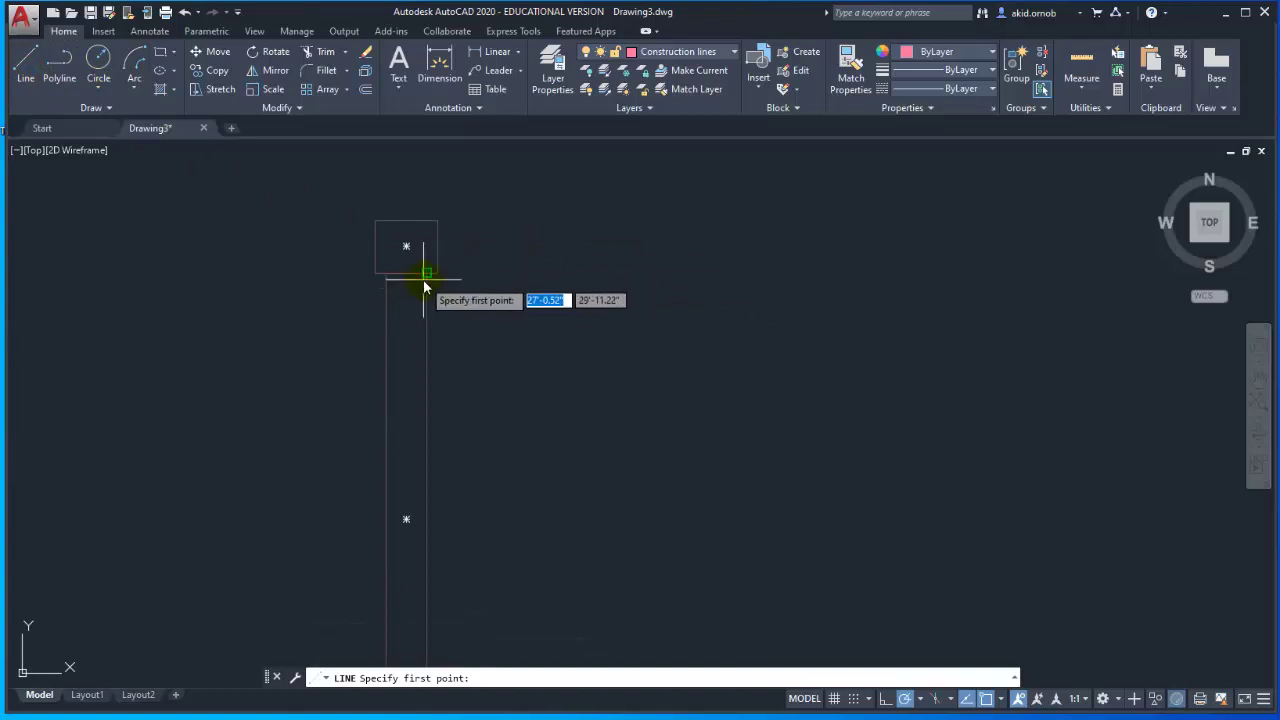
pyautogui.scroll(4, 432, 280)
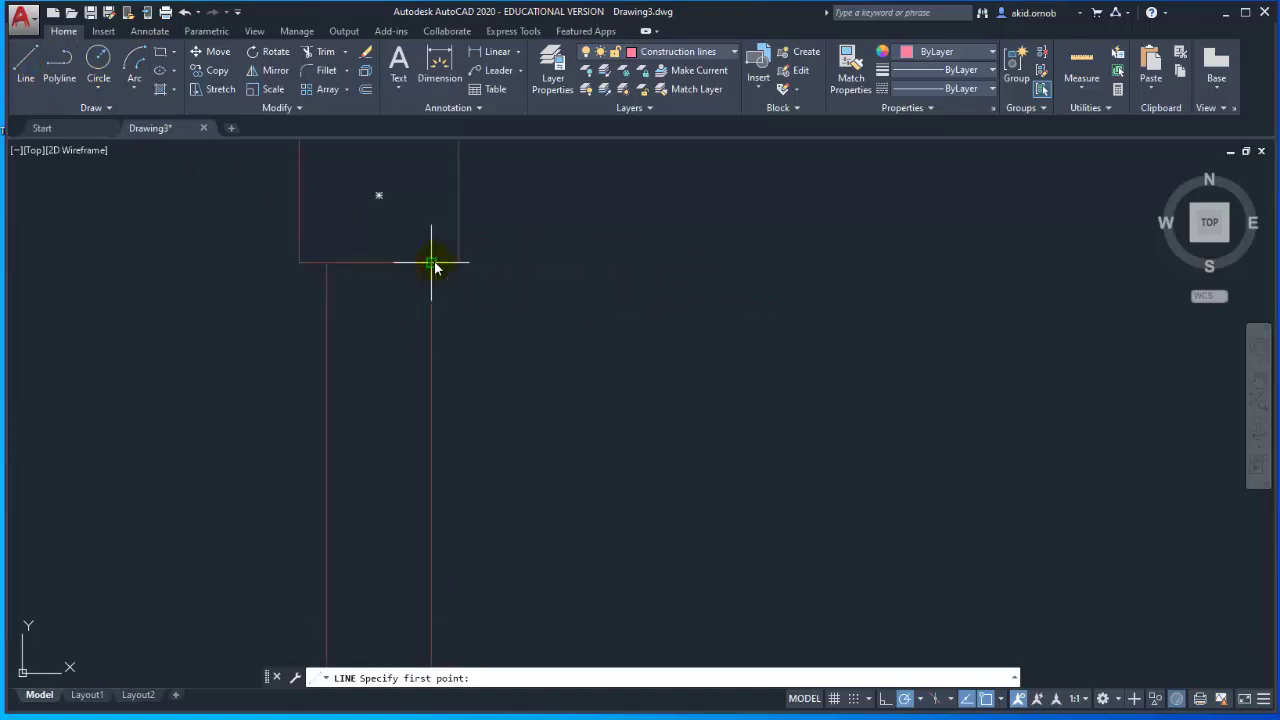
pyautogui.click(432, 264)
pyautogui.scroll(-2, 800, 290)
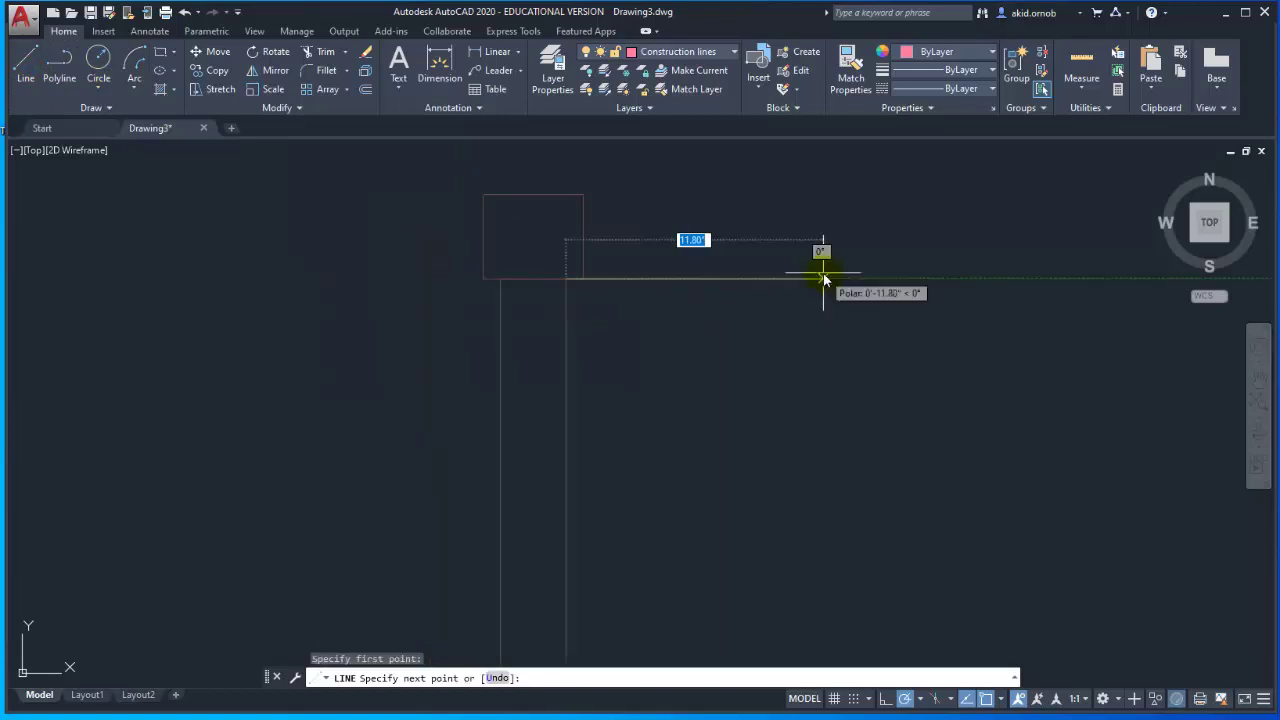
pyautogui.write('3')
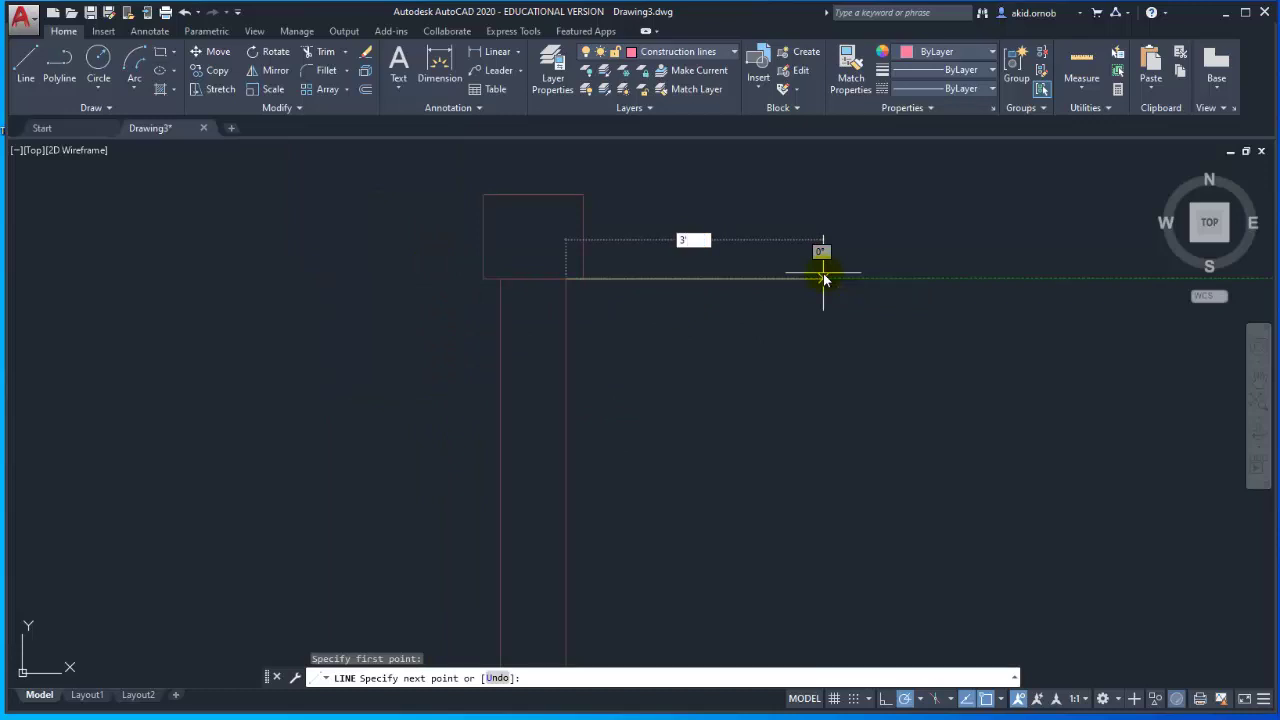
pyautogui.press('Return')
pyautogui.scroll(-2, 860, 430)
pyautogui.press('Escape')
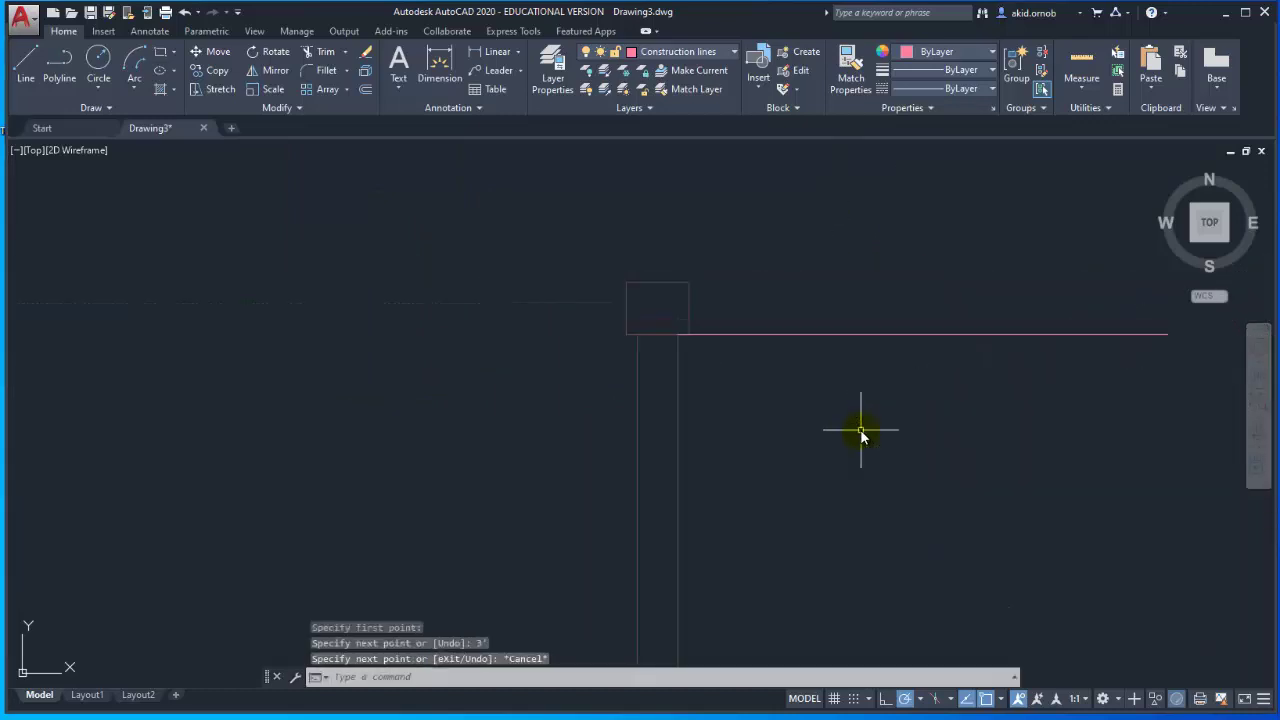
pyautogui.scroll(-2, 860, 430)
pyautogui.moveTo(797, 409); pyautogui.dragTo(627, 272, button='middle')
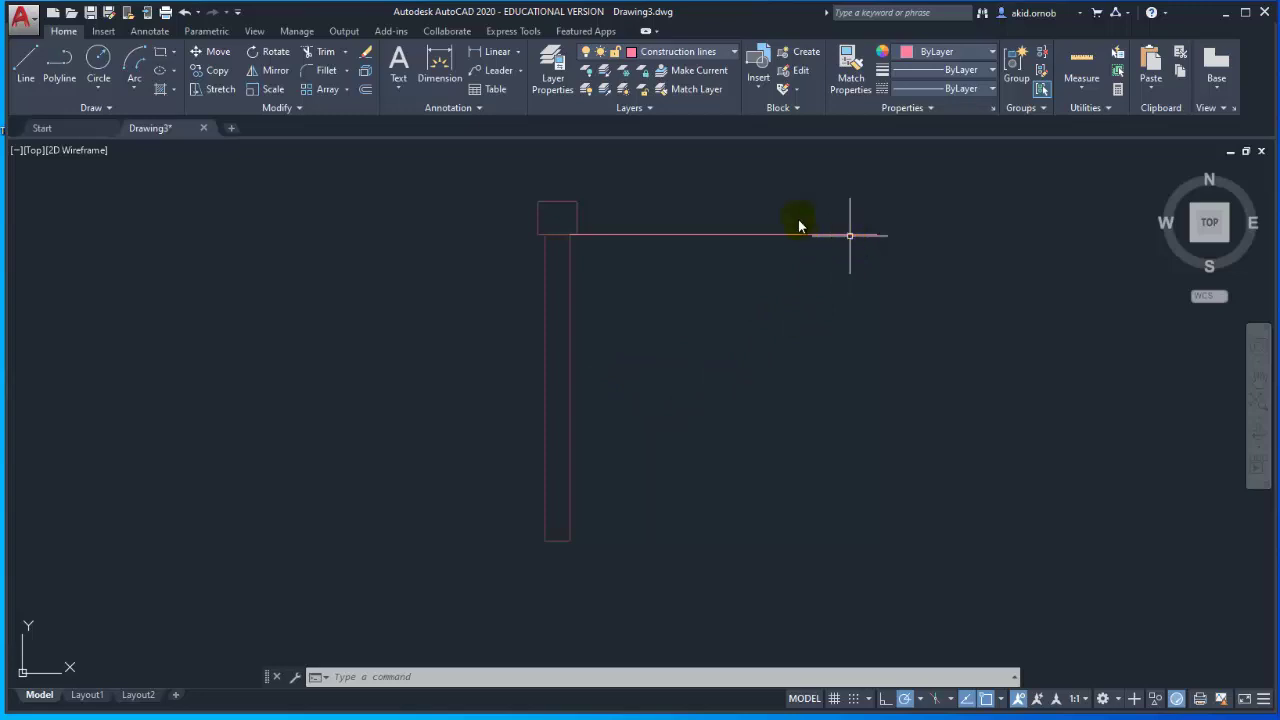
# Step: Draw a Start, End, Angle arc from the door leaf's lower-right corner to the construction line's right end, with an included angle of about 76°
pyautogui.click(130, 89)
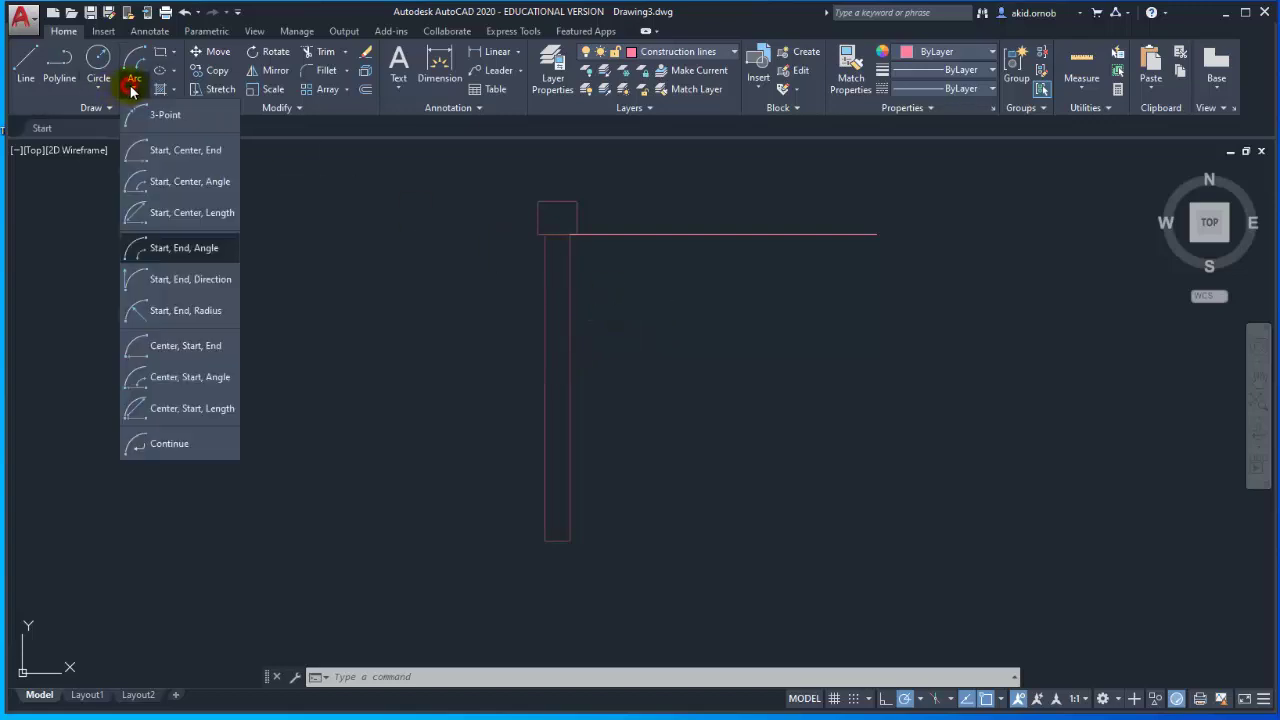
pyautogui.click(202, 255)
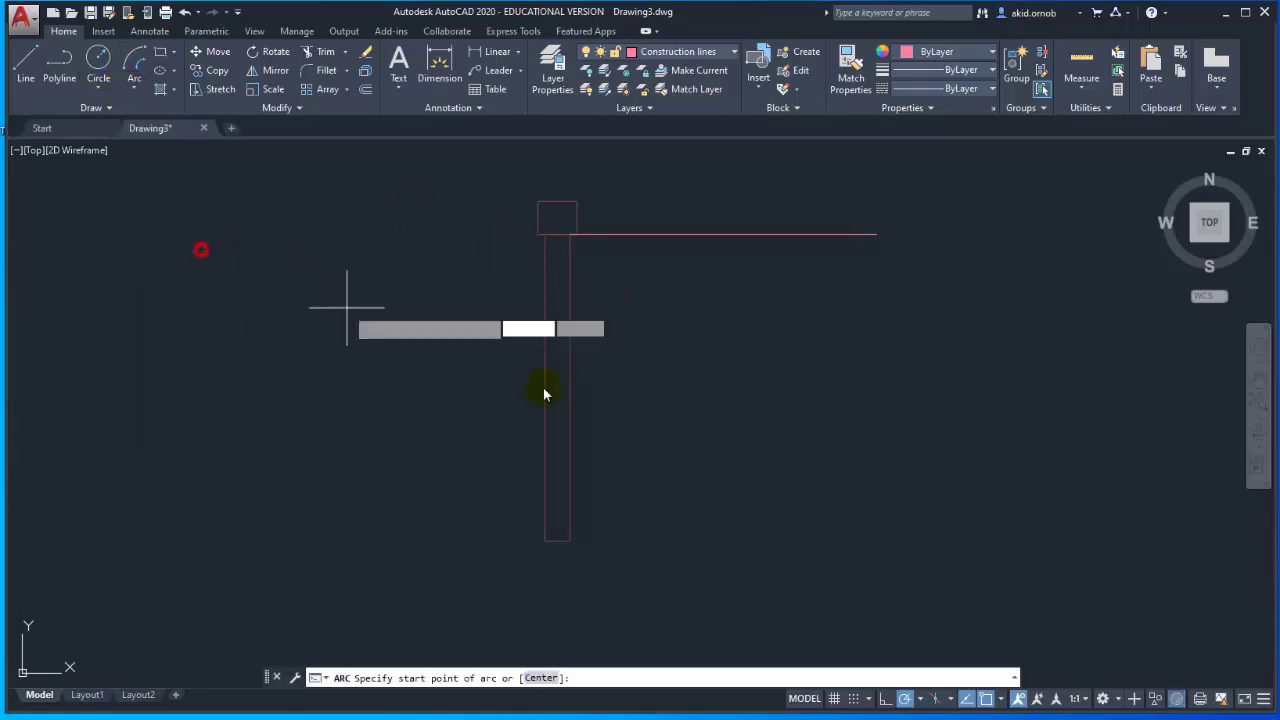
pyautogui.click(569, 540)
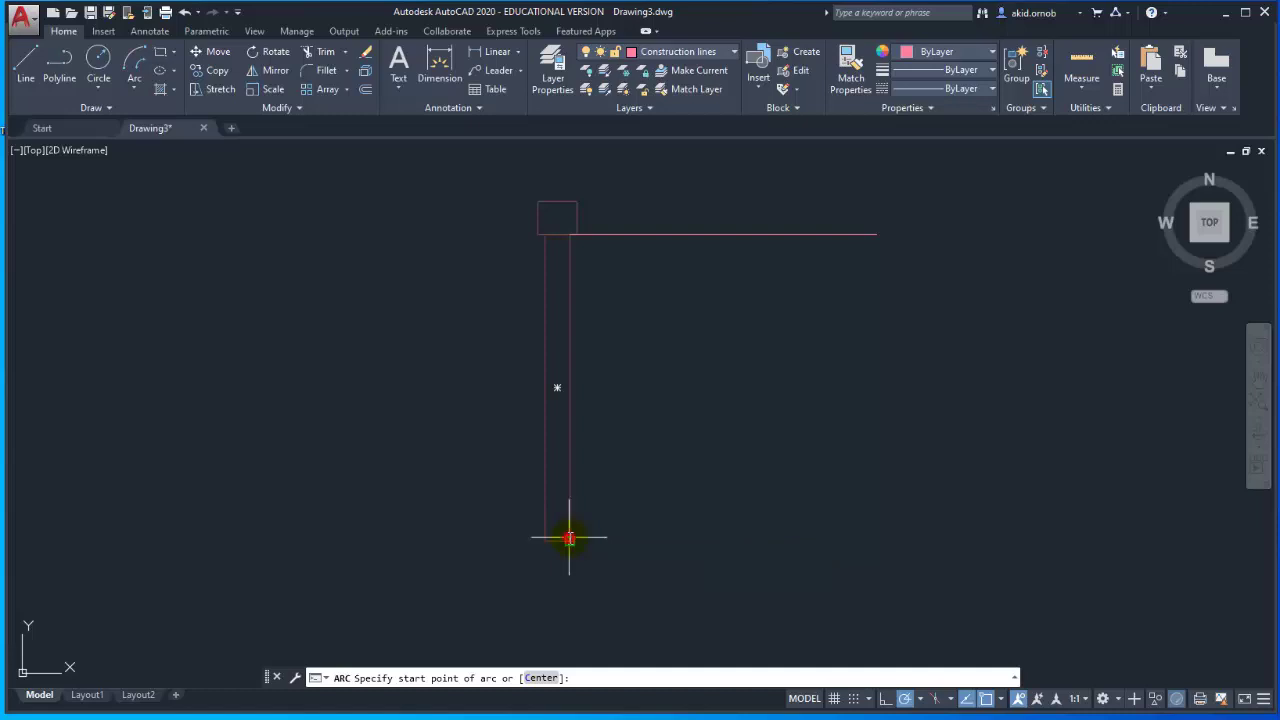
pyautogui.click(876, 234)
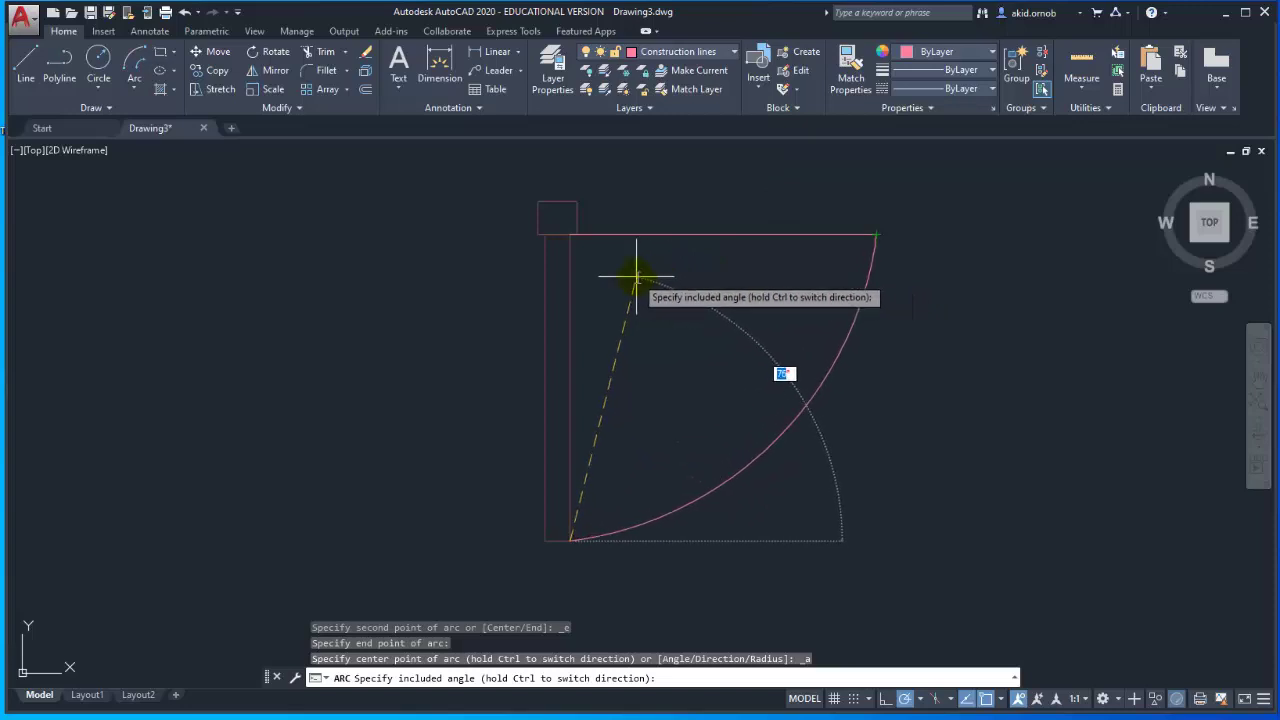
pyautogui.click(636, 277)
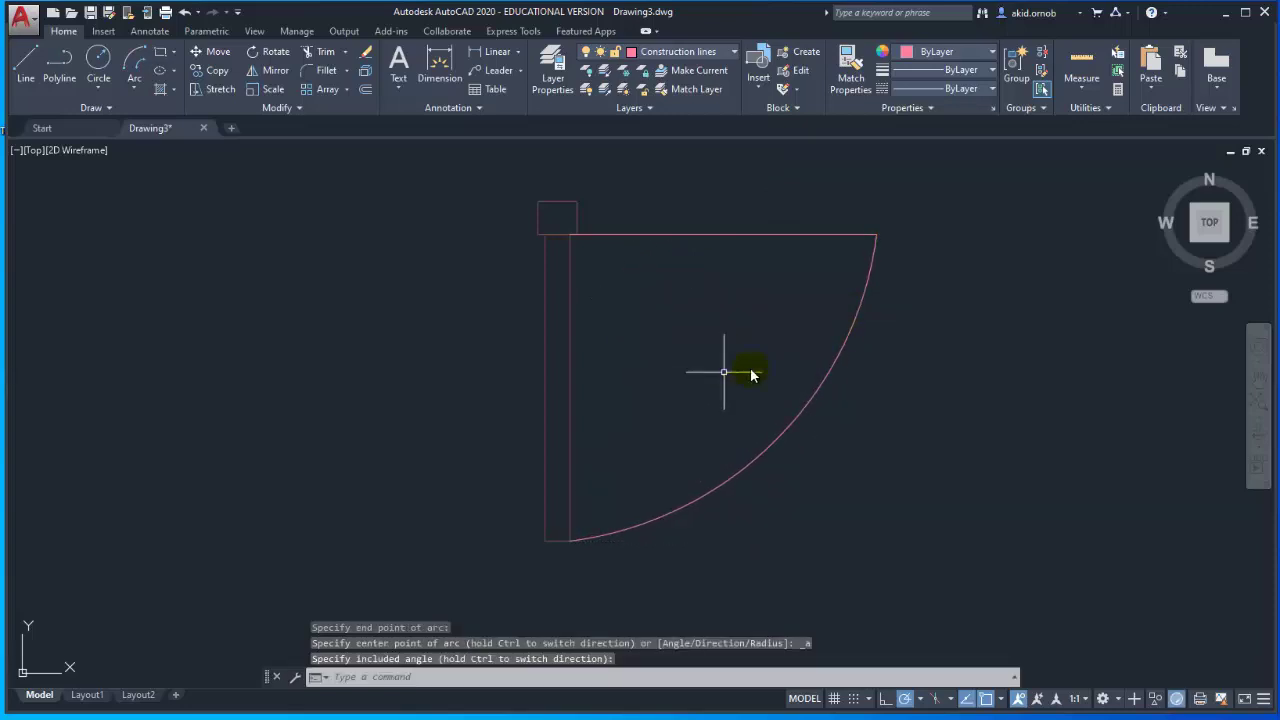
# Step: Move the door swing arc to the Door layer
pyautogui.click(929, 366)
pyautogui.click(800, 320)
pyautogui.click(715, 51)
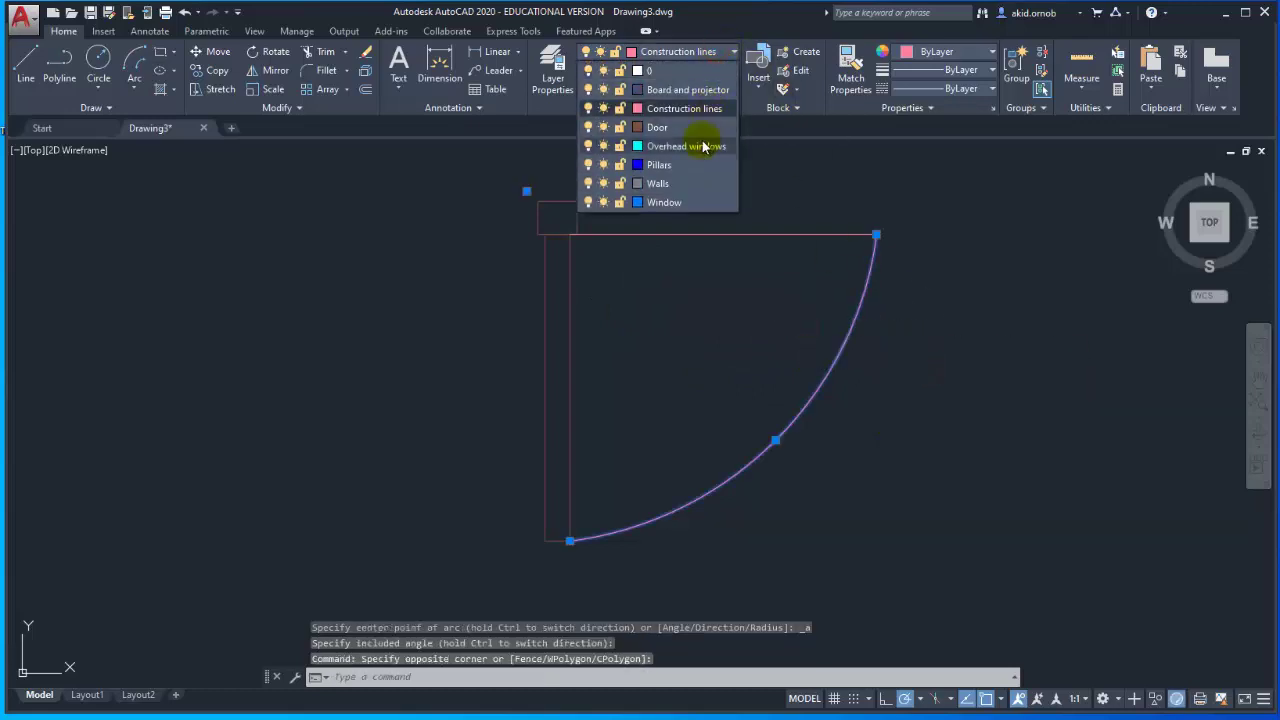
pyautogui.click(700, 133)
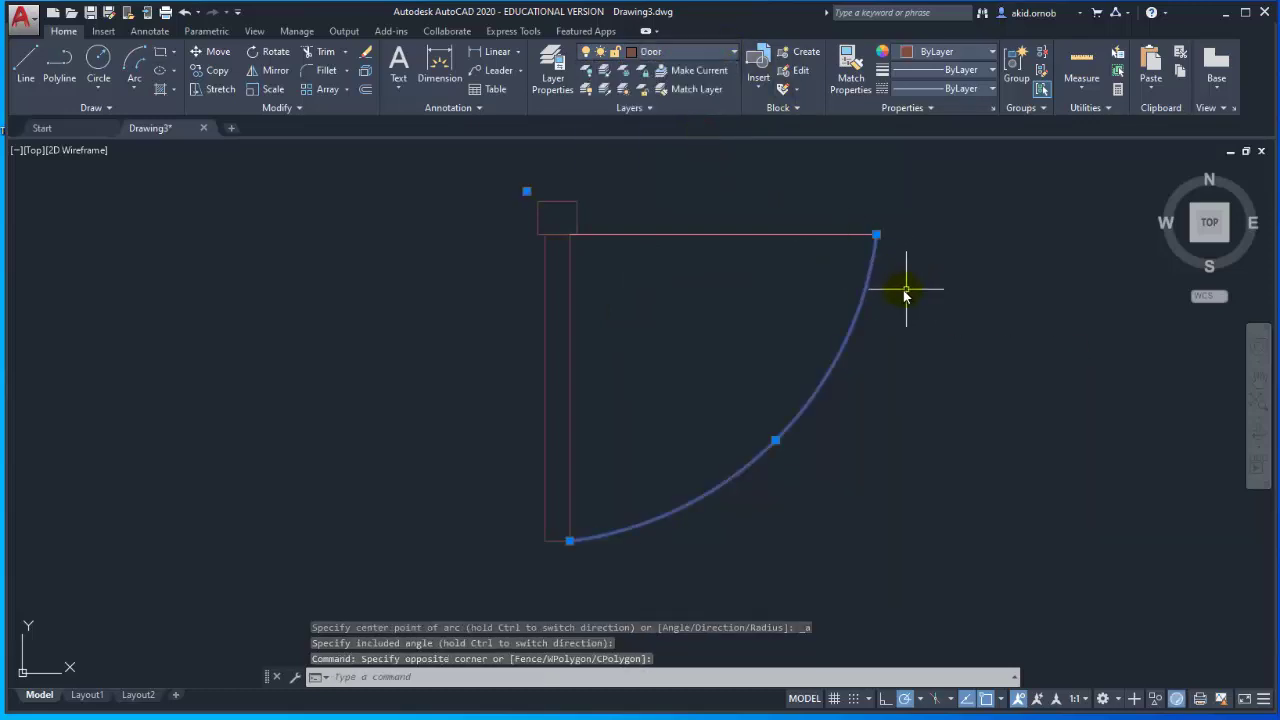
pyautogui.press('Escape')
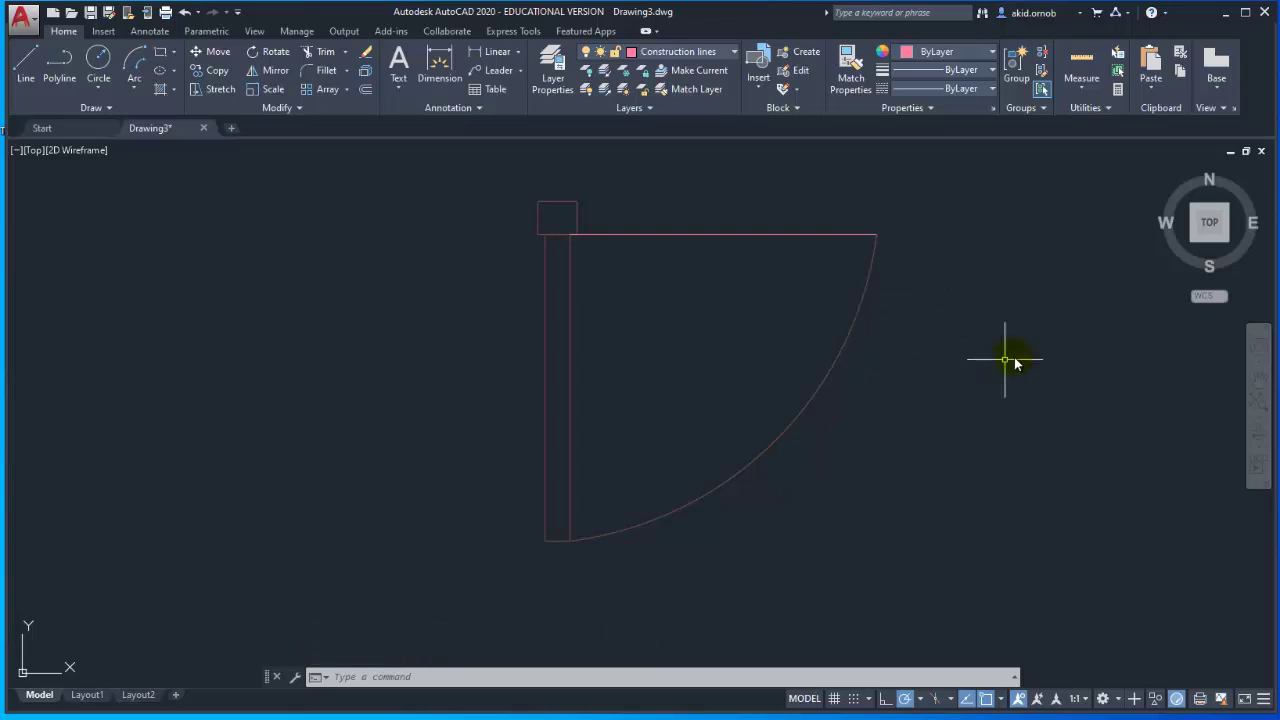
# Step: Load the ISO dot linetype ACAD_ISO07W100 into the drawing
pyautogui.click(919, 338)
pyautogui.click(695, 273)
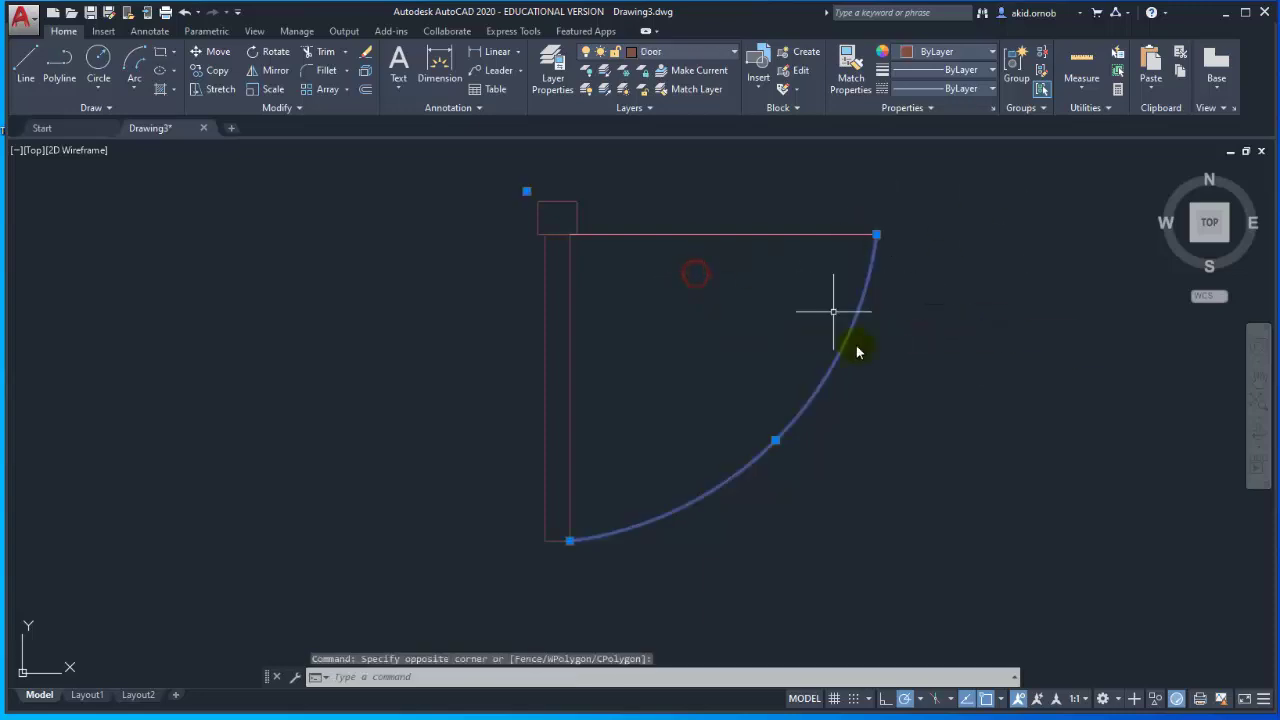
pyautogui.click(966, 92)
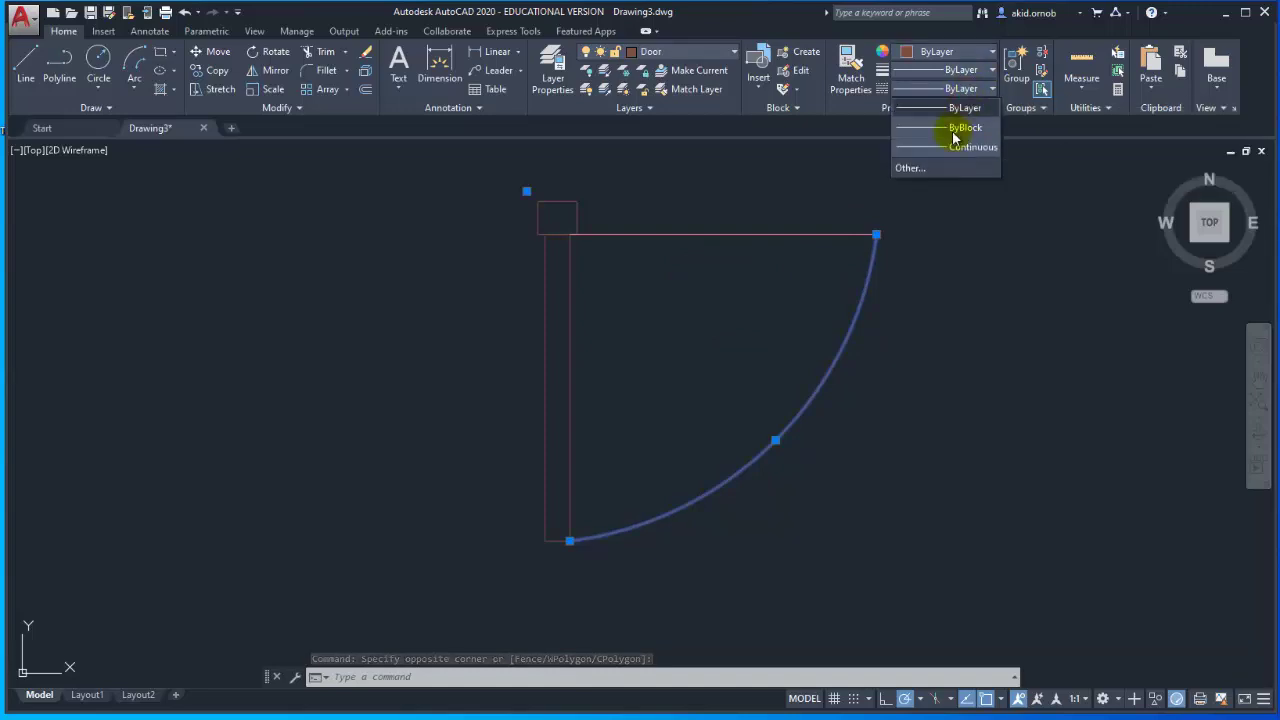
pyautogui.click(1063, 73)
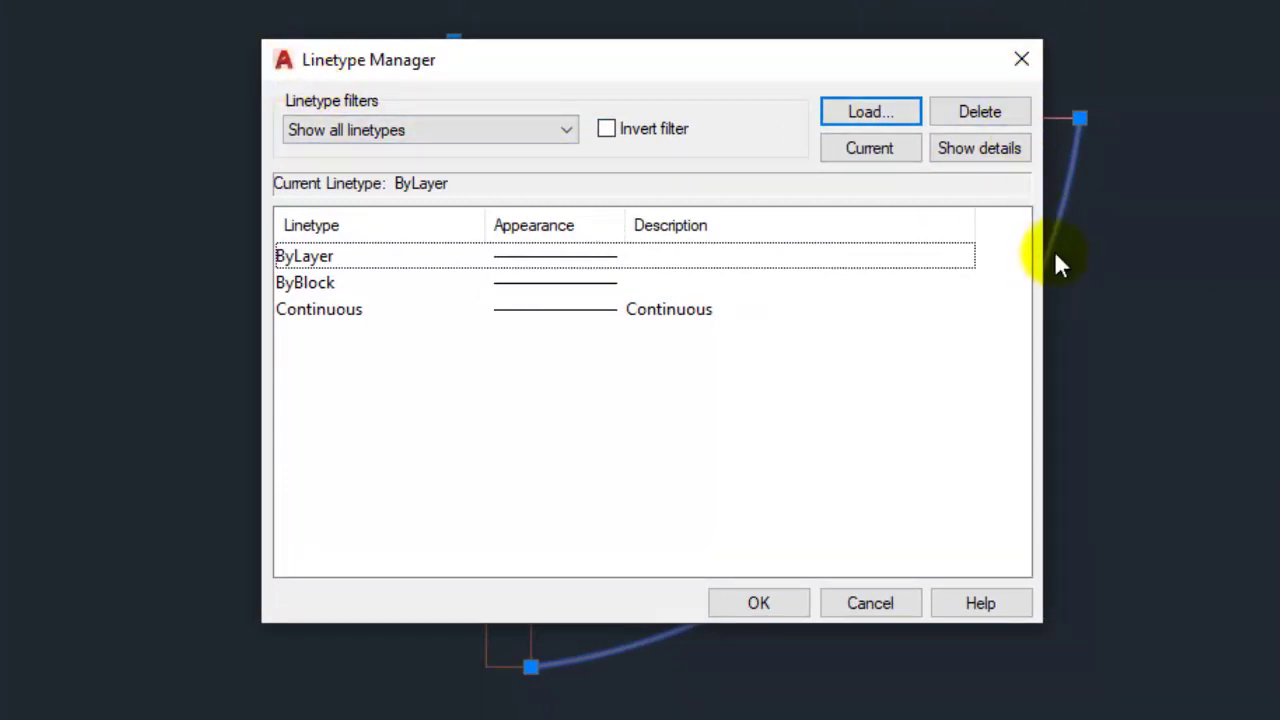
pyautogui.click(860, 108)
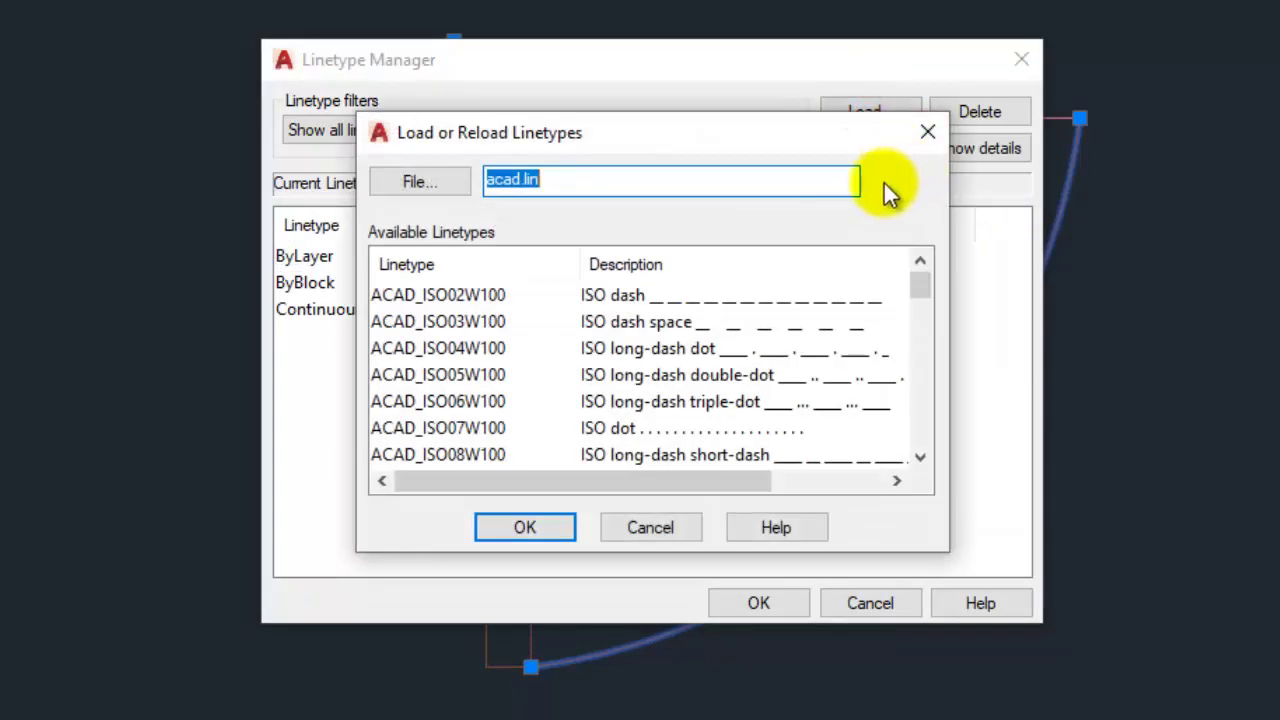
pyautogui.scroll(-1, 743, 395)
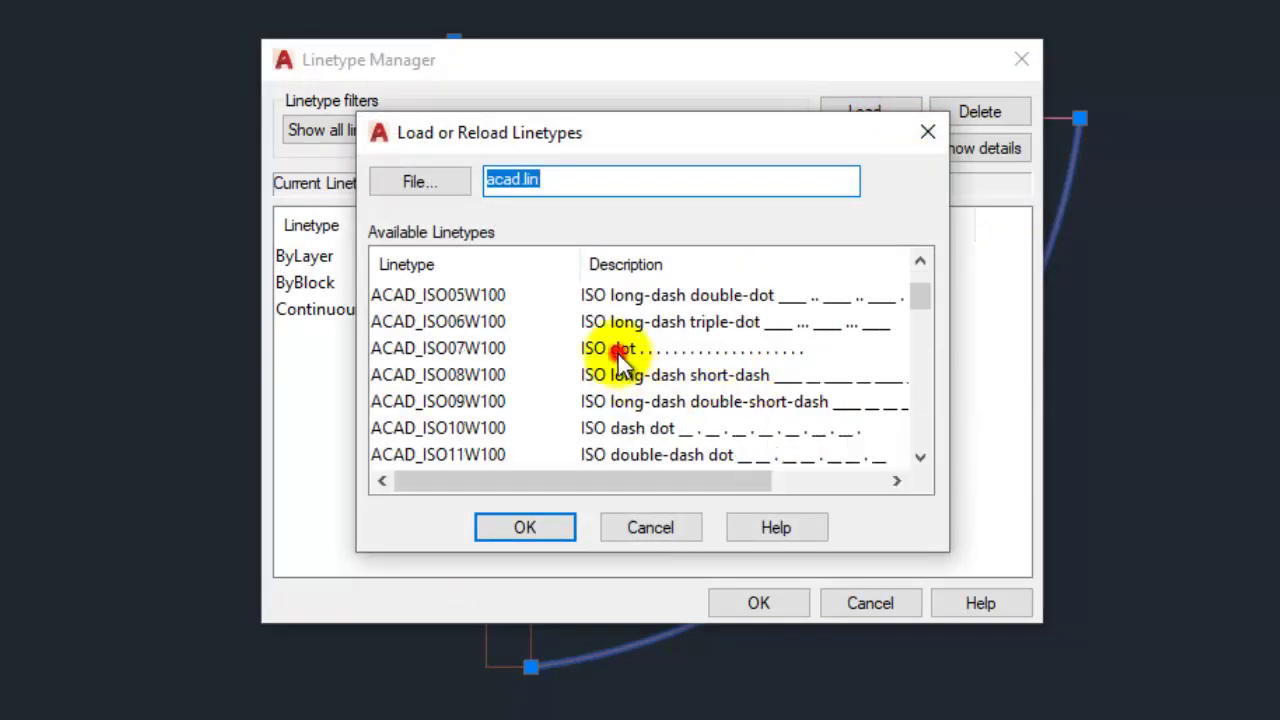
pyautogui.click(612, 348)
pyautogui.click(525, 530)
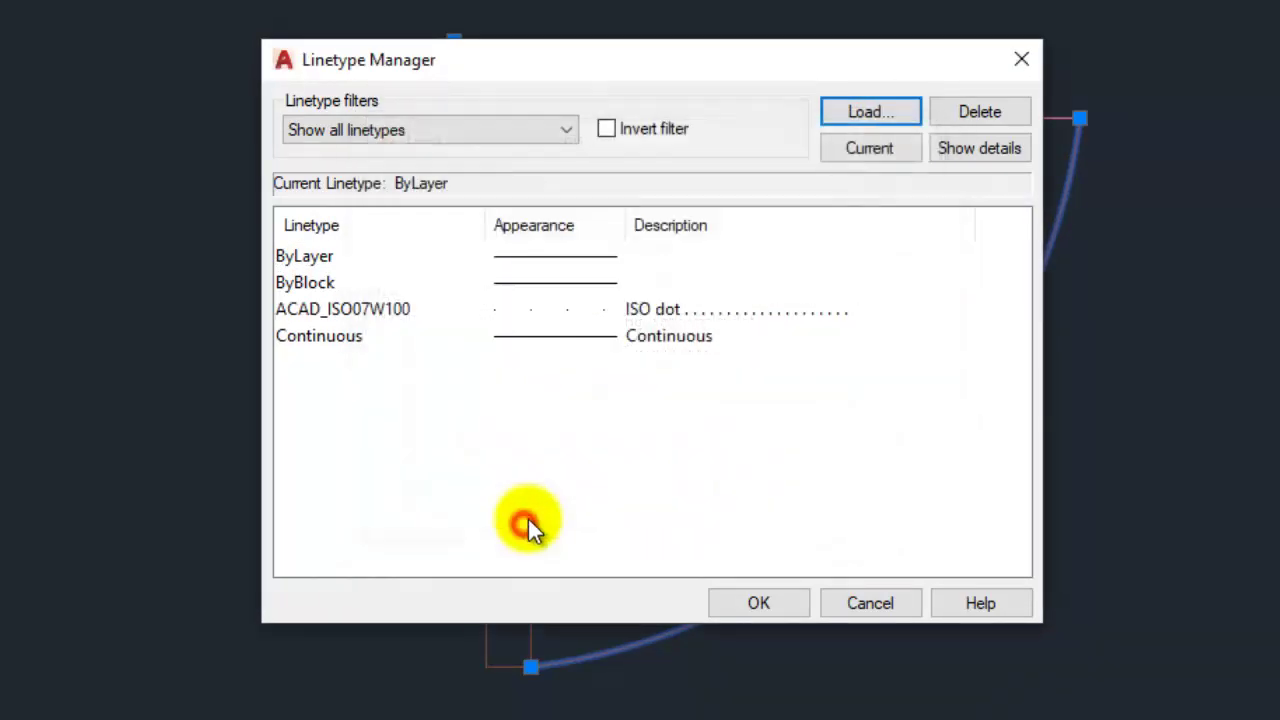
pyautogui.click(385, 311)
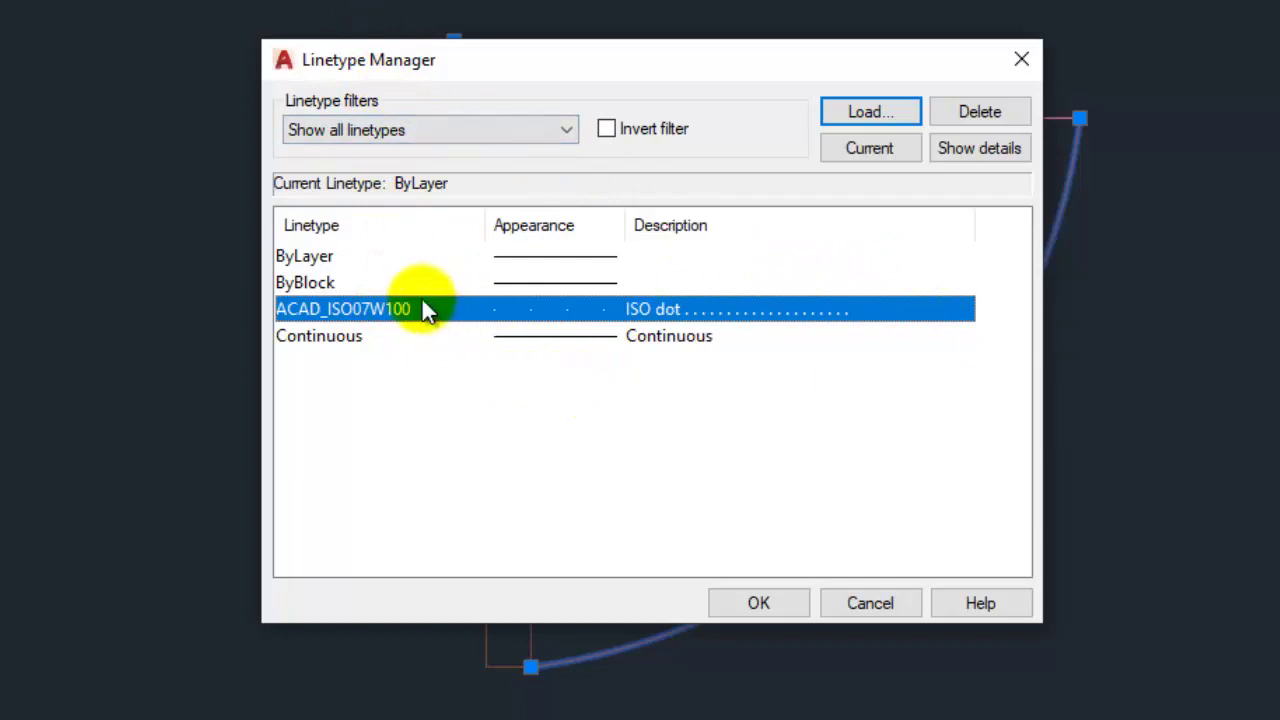
pyautogui.click(758, 603)
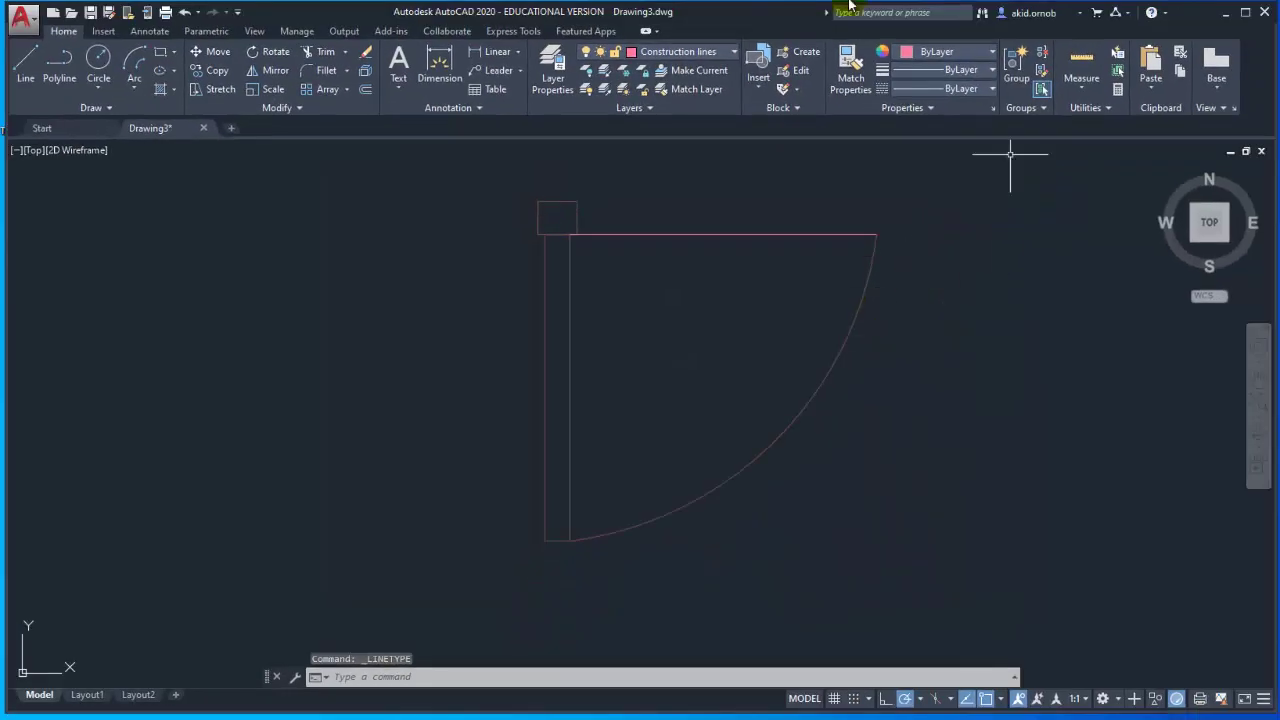
# Step: Apply the ACAD_ISO07W100 linetype to the door swing arc
pyautogui.click(903, 374)
pyautogui.click(830, 333)
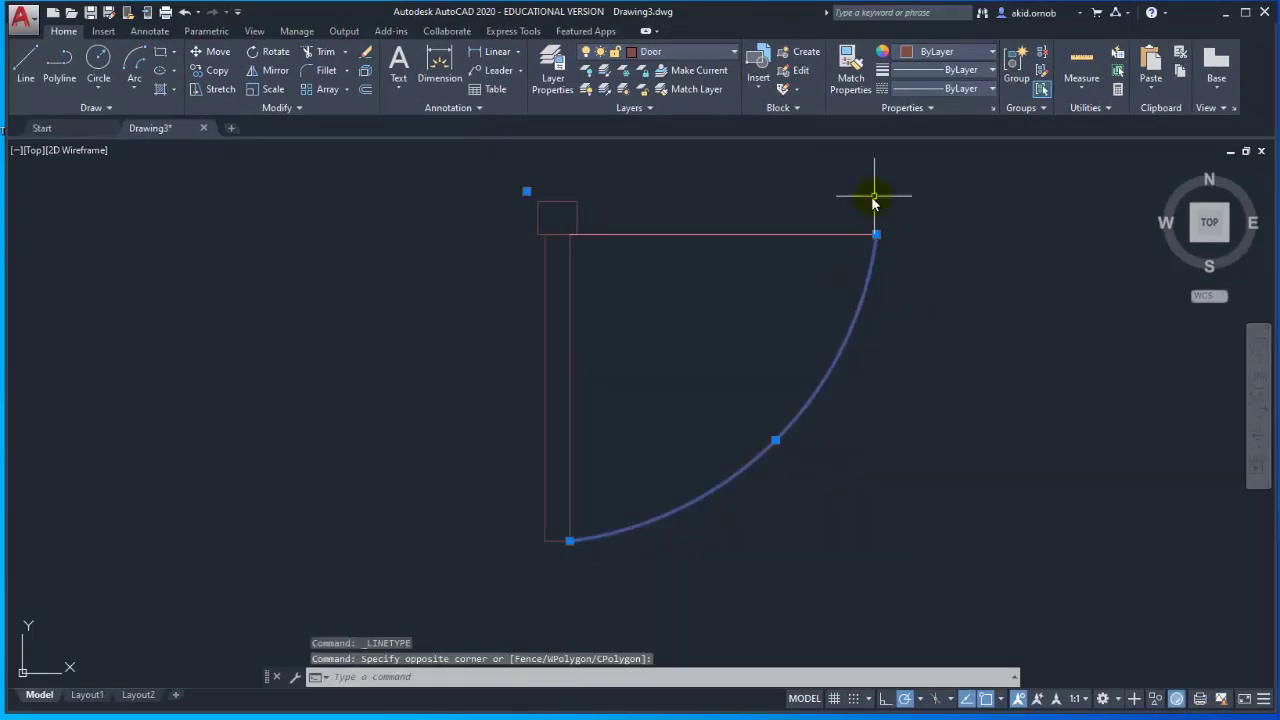
pyautogui.click(945, 89)
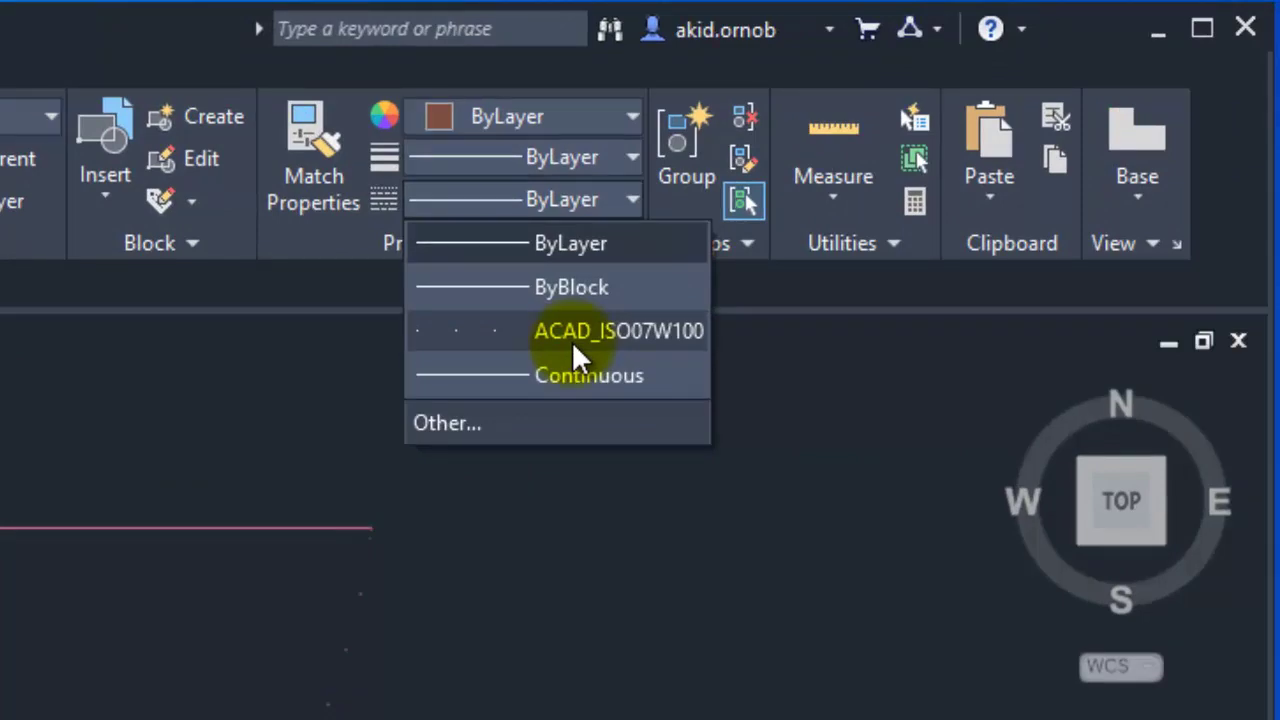
pyautogui.click(572, 341)
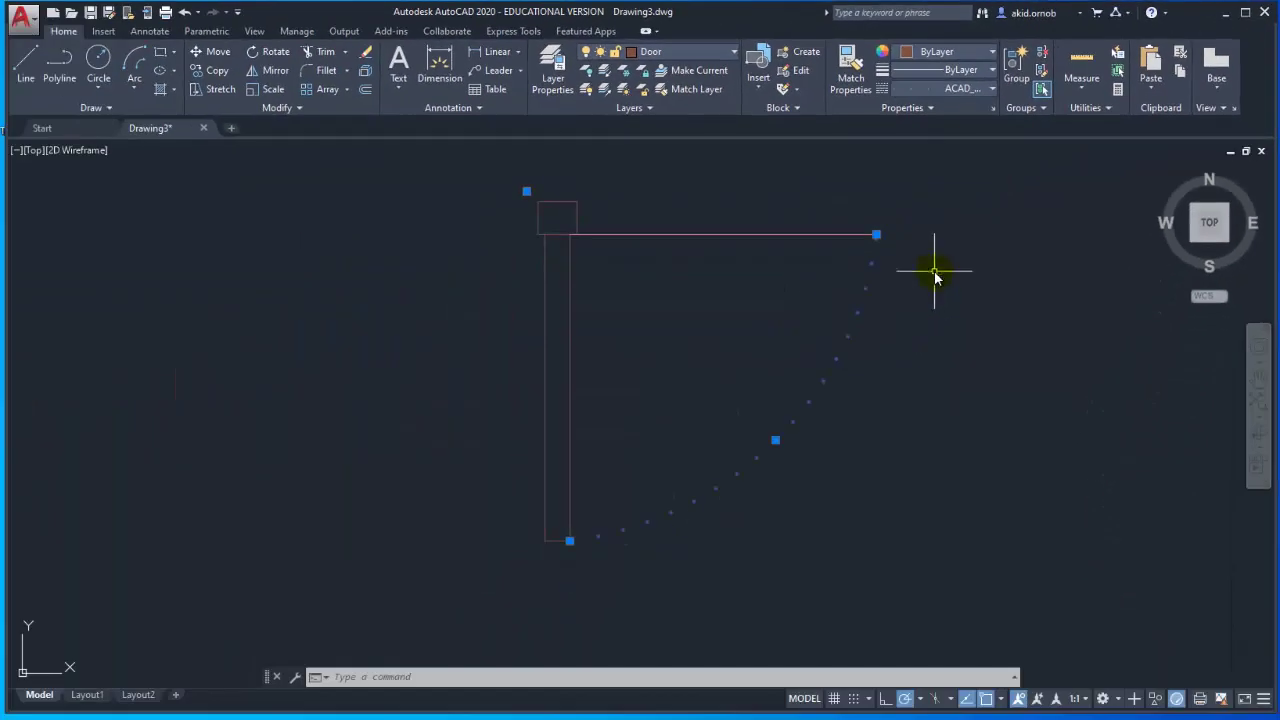
pyautogui.press('Escape')
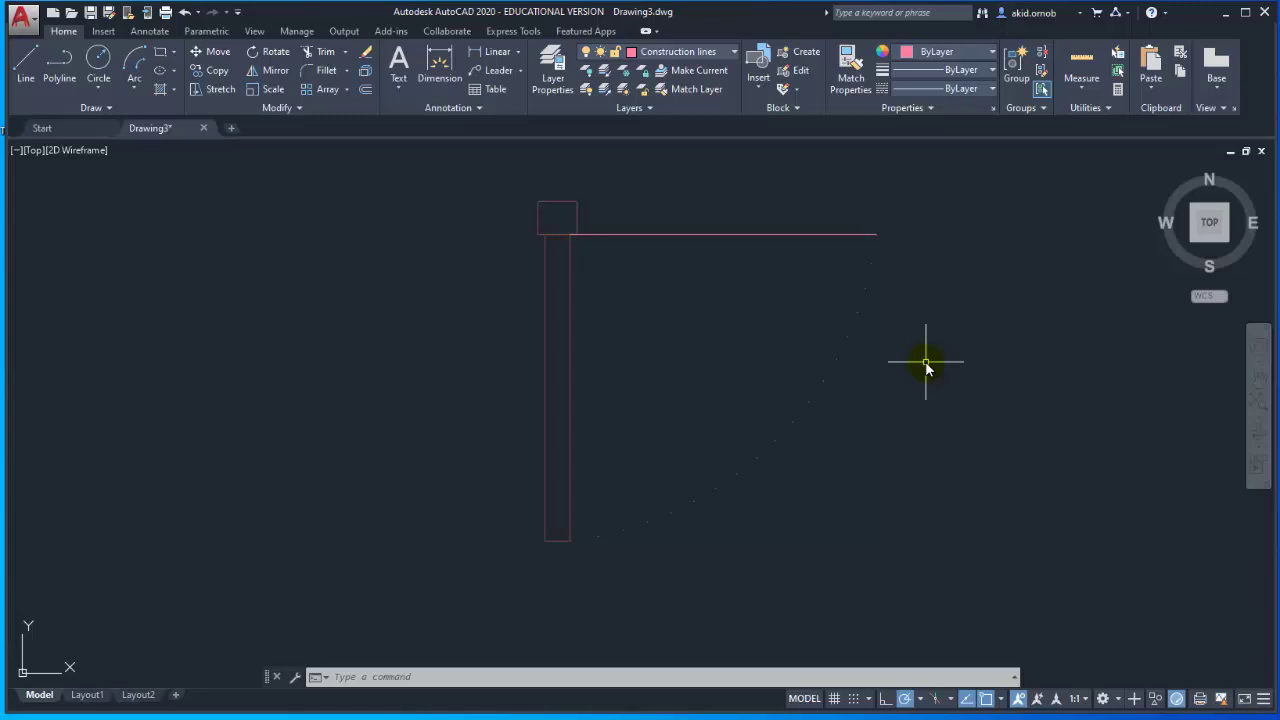
# Step: Begin a block definition named Door with its base point at the upper-left corner of the 6" square
pyautogui.write('b')
pyautogui.press('Return')
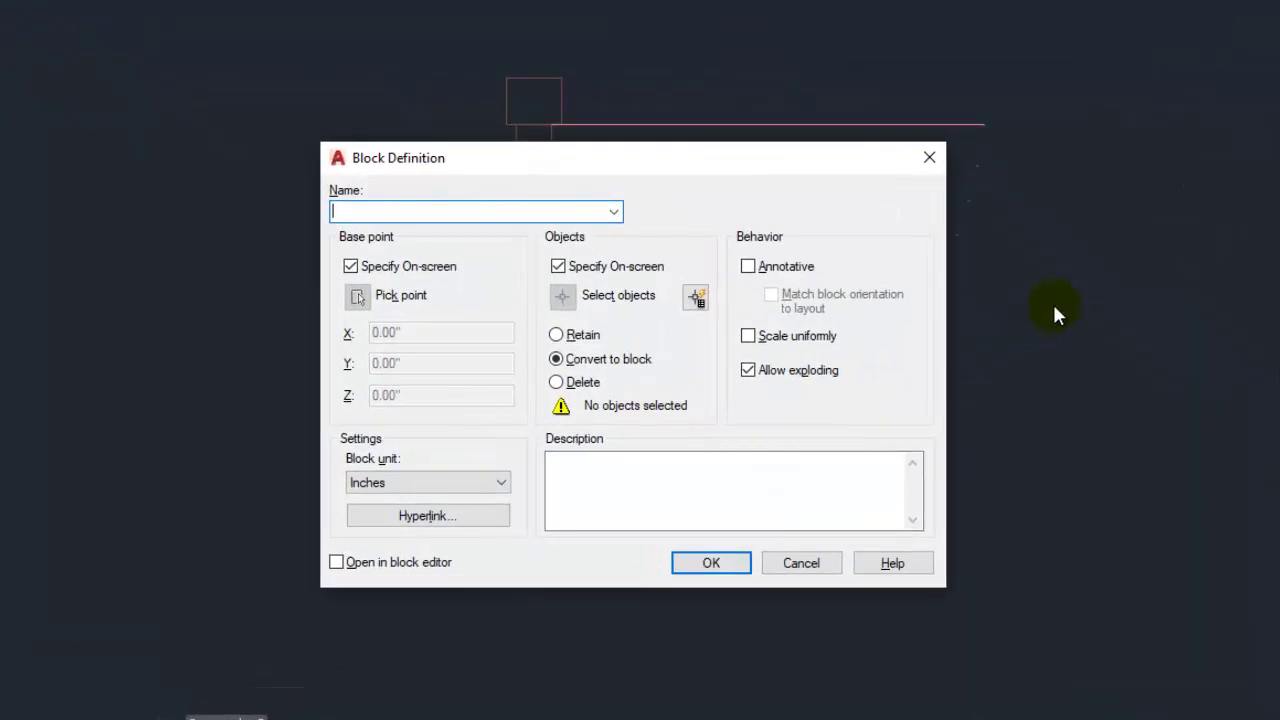
pyautogui.write('Door')
pyautogui.press('Return')
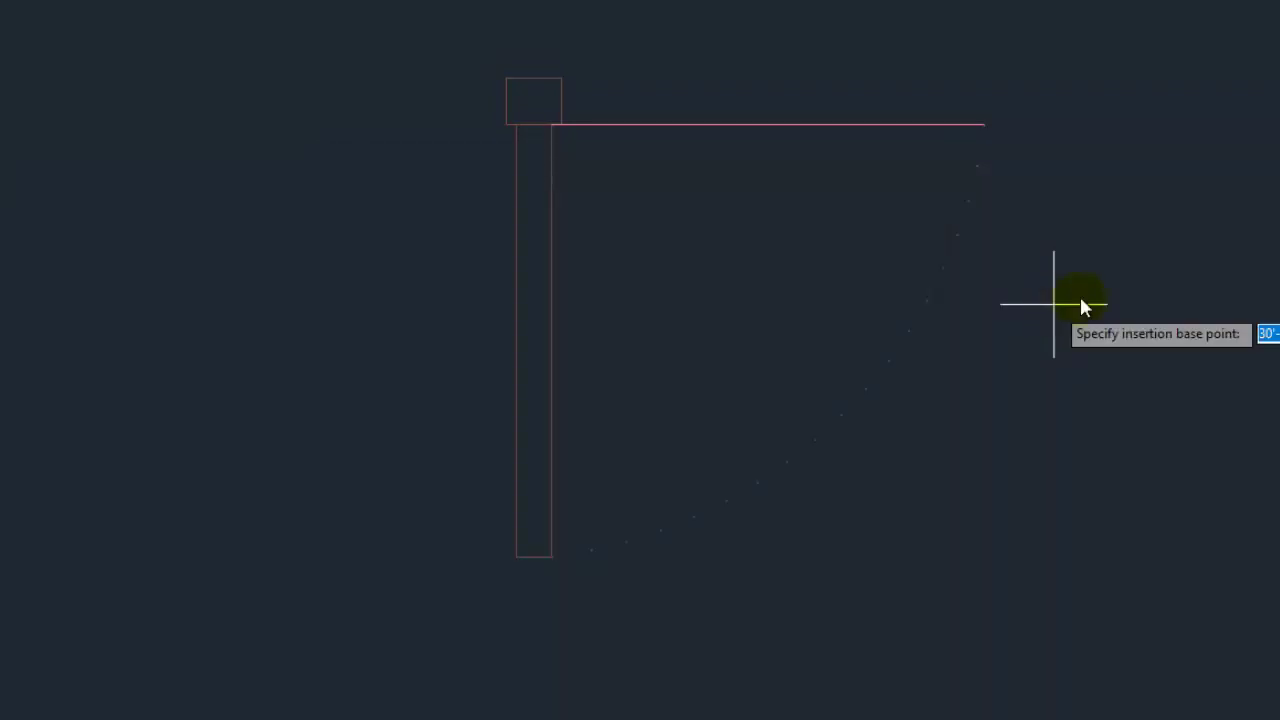
pyautogui.click(508, 78)
# Step: Create the Door block from the 6" square, door leaf and swing arc, leaving out the 3' construction line
pyautogui.click(1094, 418)
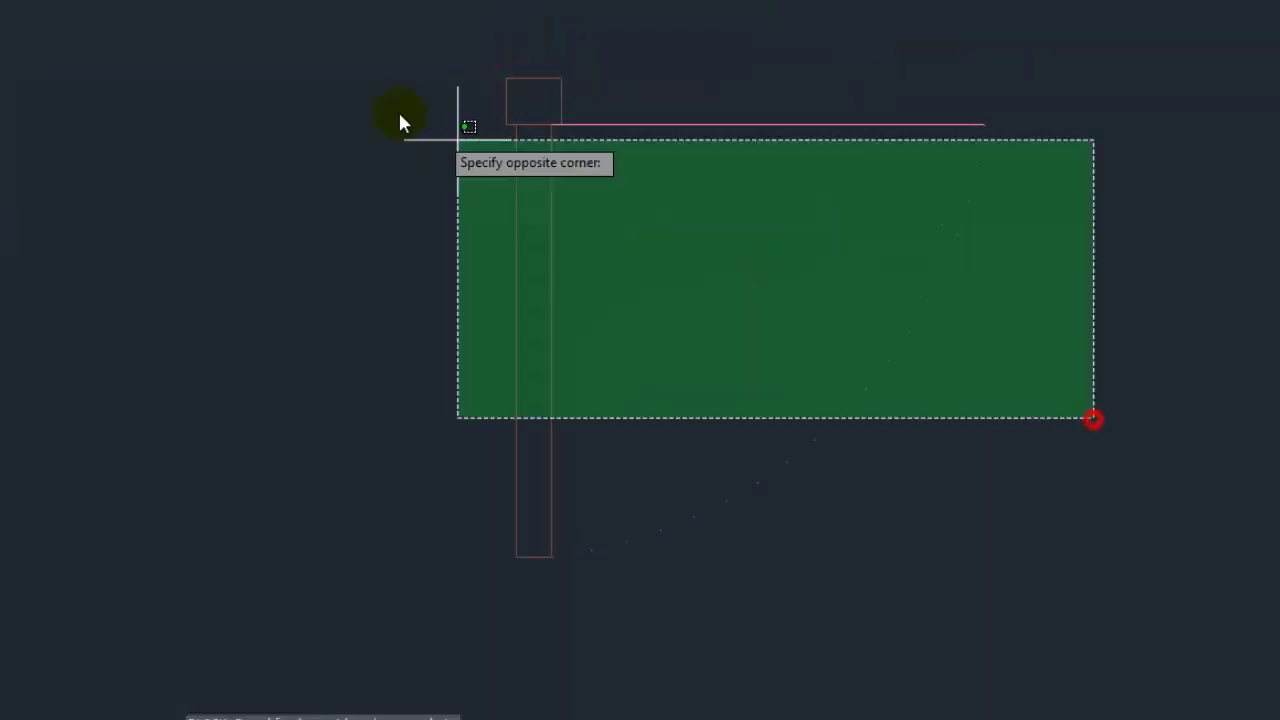
pyautogui.click(354, 54)
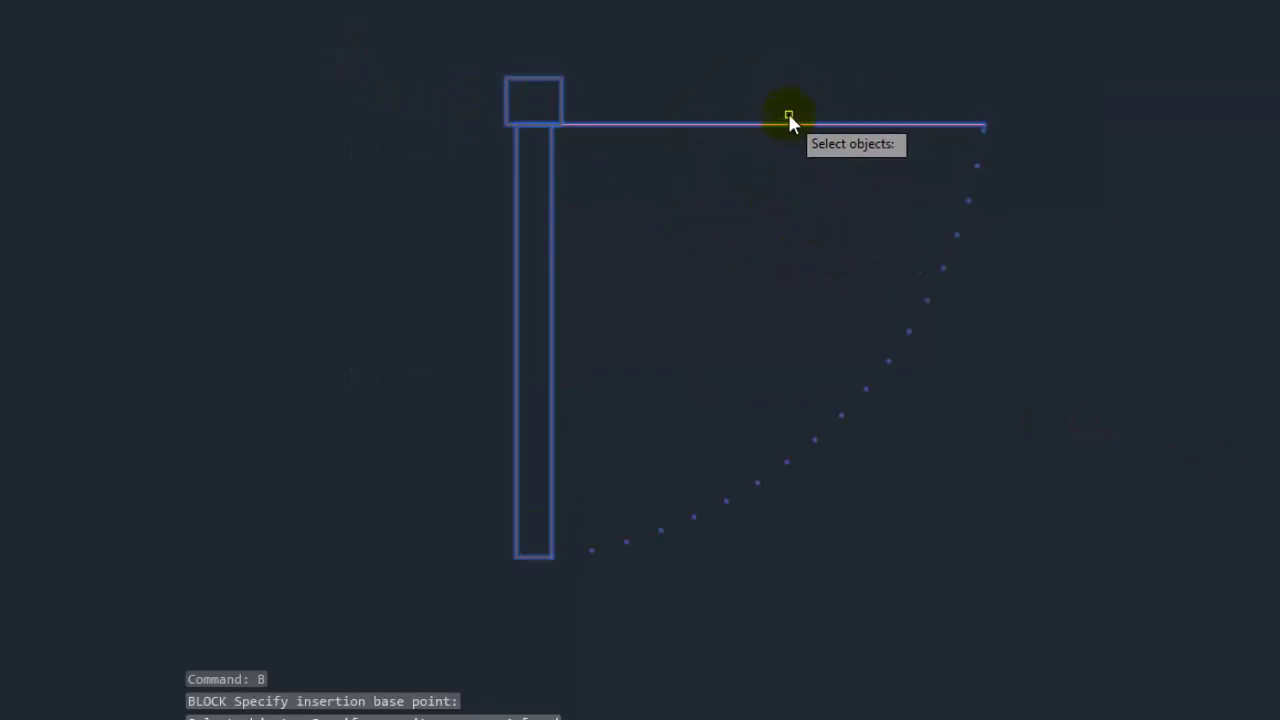
pyautogui.keyDown('shift'); pyautogui.click(797, 197); pyautogui.keyUp('shift')
pyautogui.keyDown('shift'); pyautogui.click(791, 68); pyautogui.keyUp('shift')
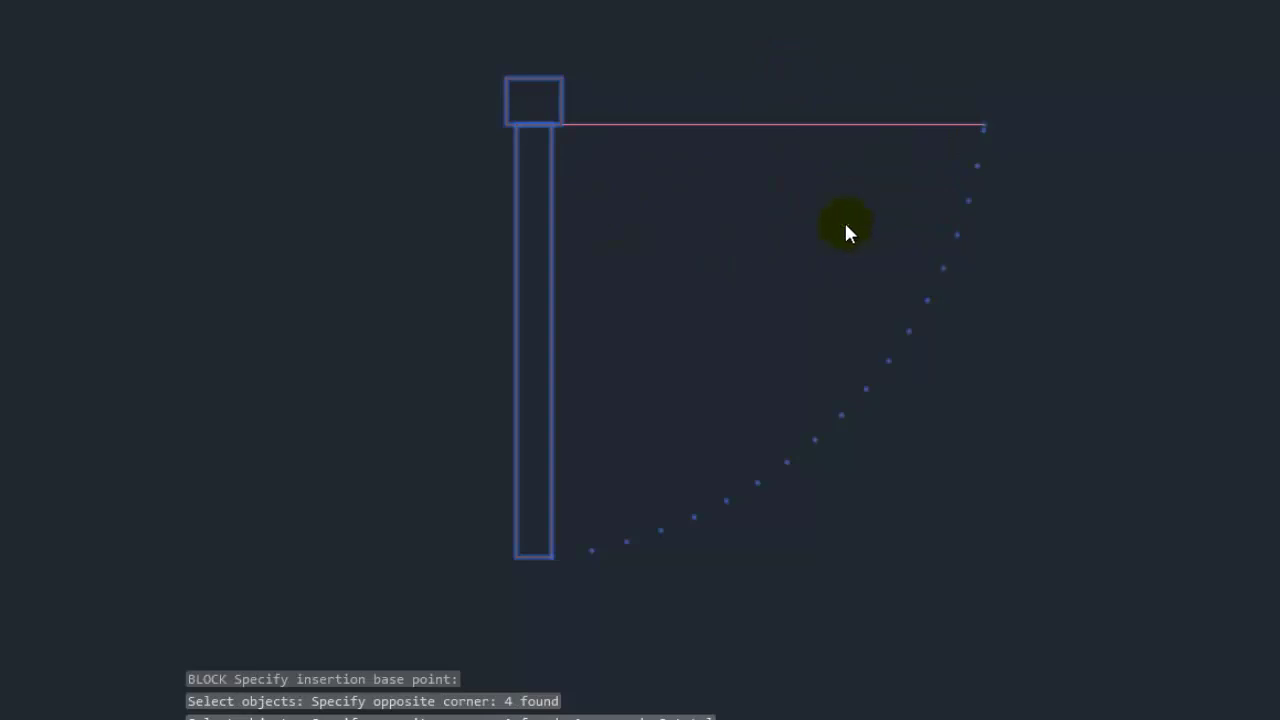
pyautogui.click(743, 245)
pyautogui.click(477, 240)
pyautogui.press('Return')
pyautogui.click(582, 277)
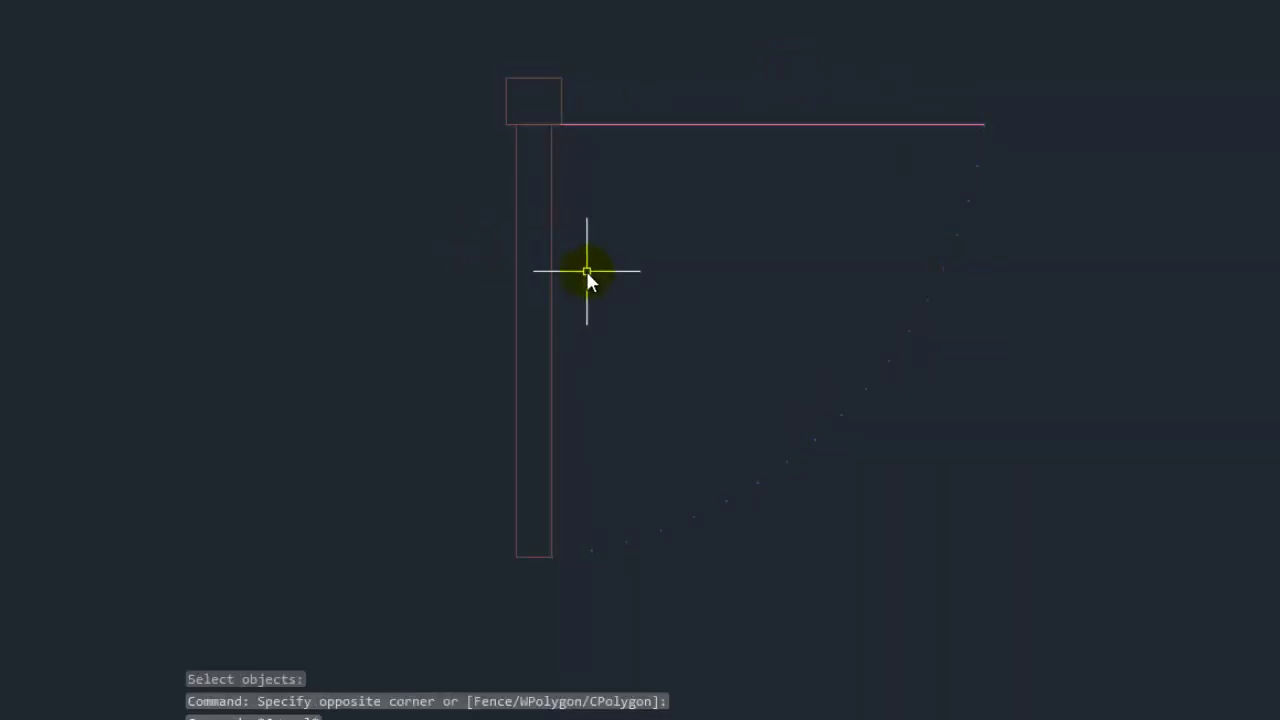
# Step: Move the Door block by its upper-left corner to the outer wall line, directly above the end of the 3' construction line
pyautogui.scroll(-6, 587, 272)
pyautogui.click(658, 258)
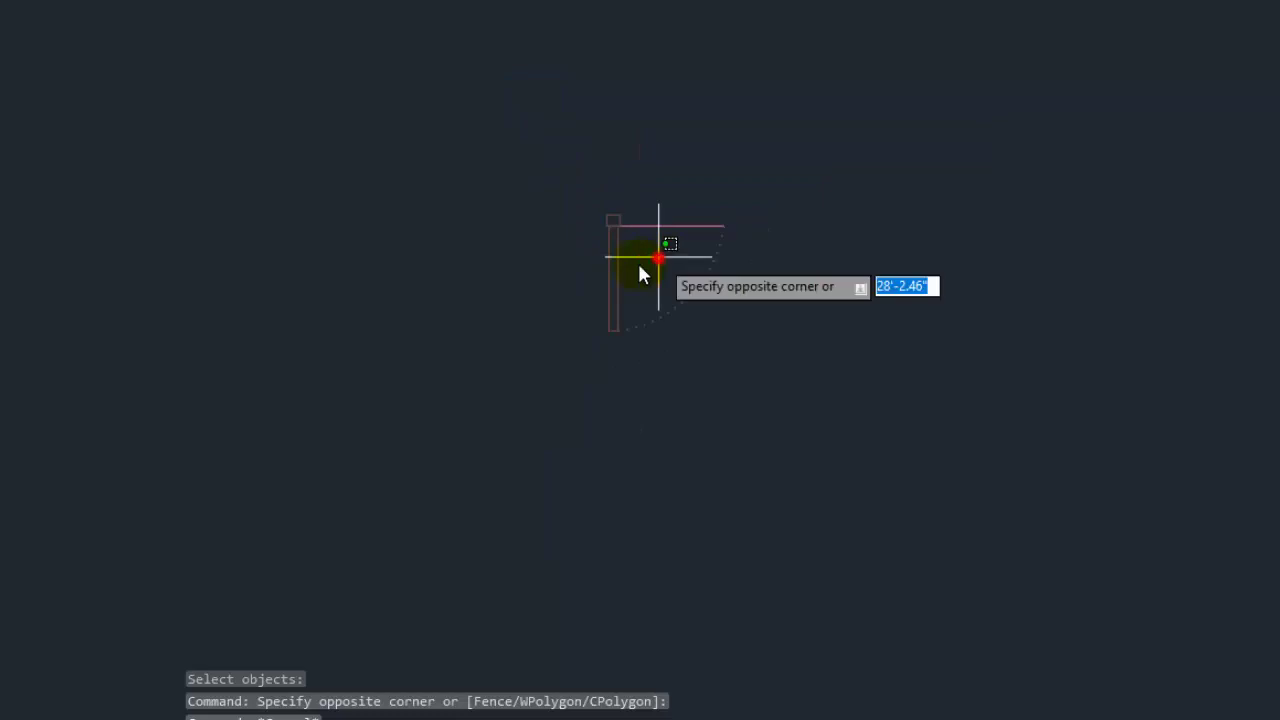
pyautogui.click(608, 278)
pyautogui.write('m')
pyautogui.press('Return')
pyautogui.scroll(6, 577, 229)
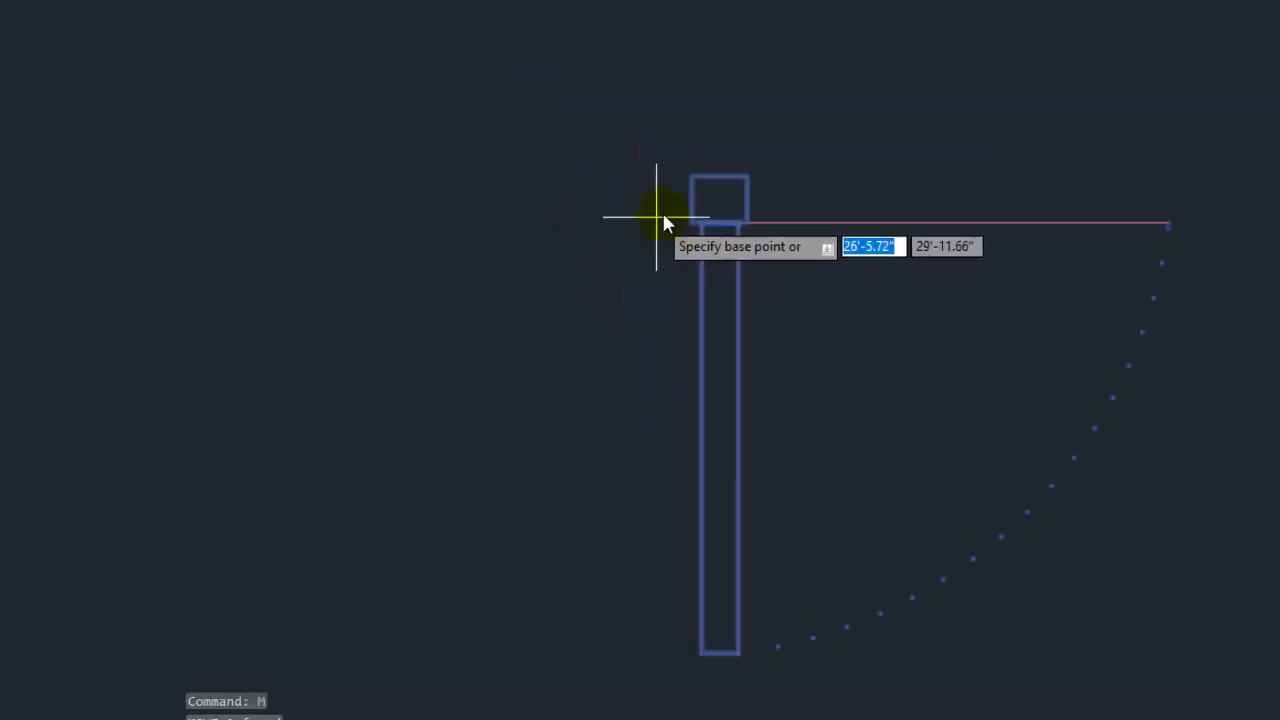
pyautogui.click(688, 178)
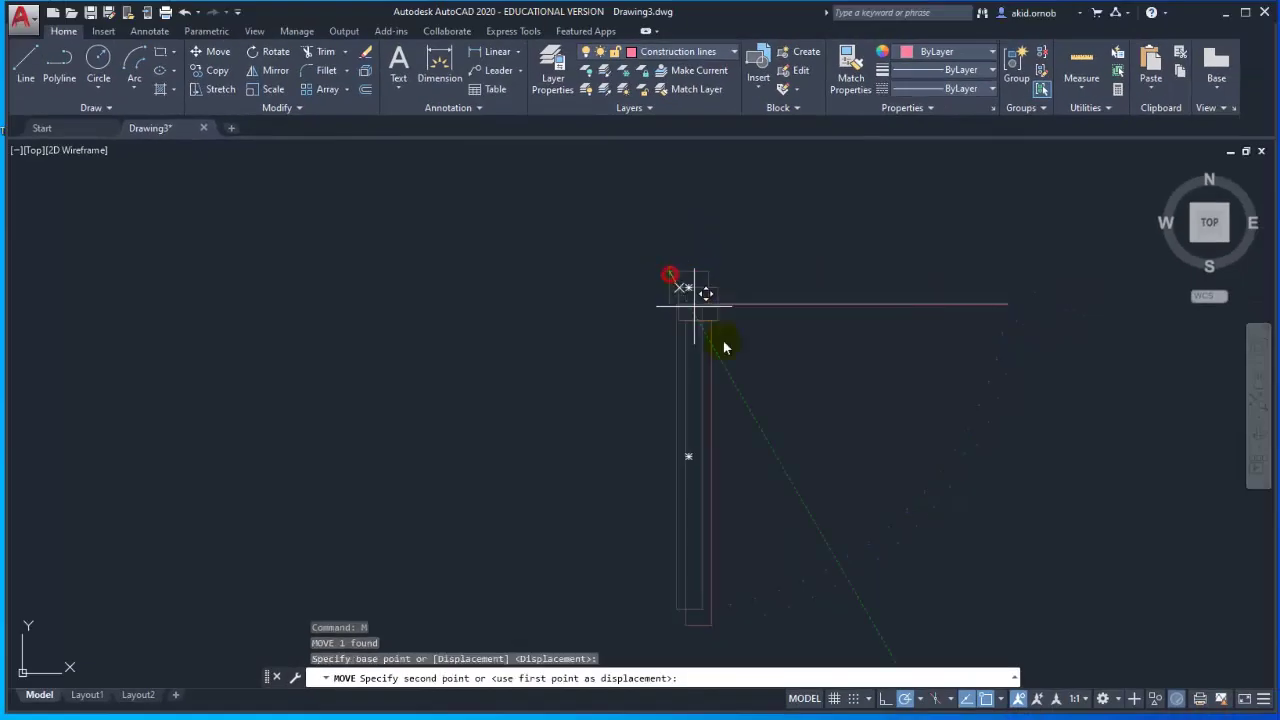
pyautogui.scroll(-5, 500, 206)
pyautogui.scroll(10, 660, 360)
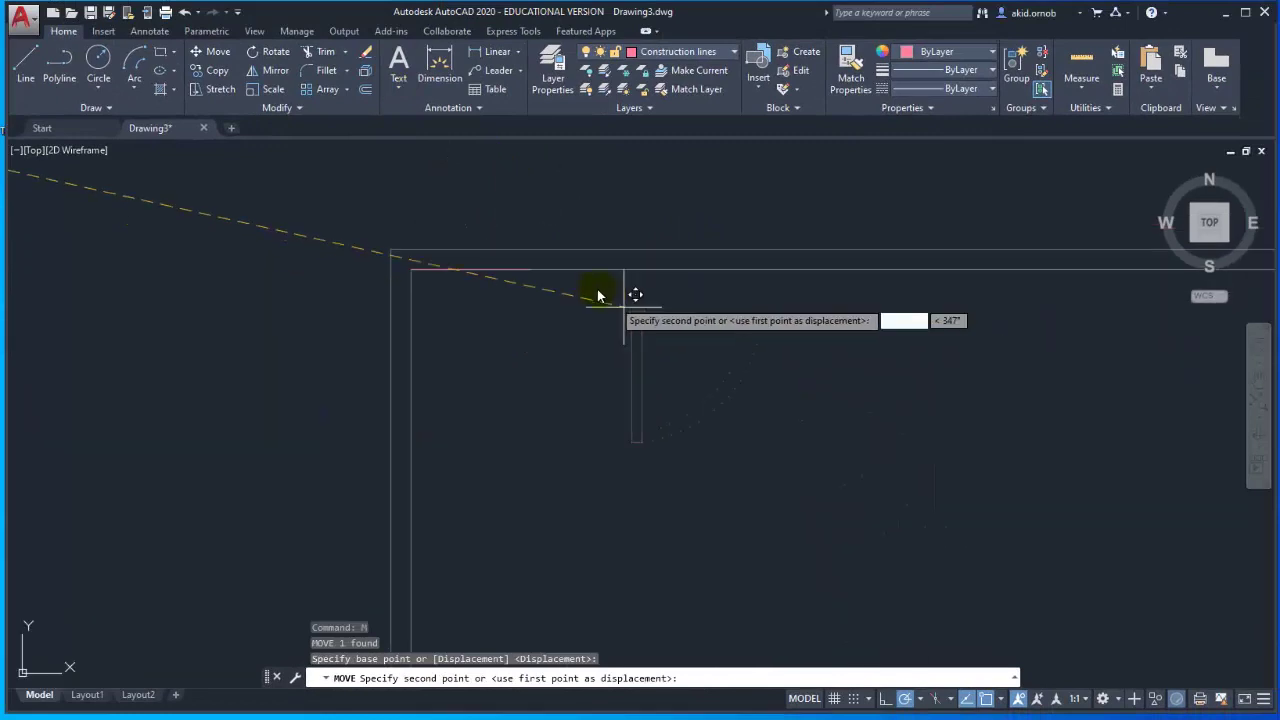
pyautogui.scroll(2, 597, 295)
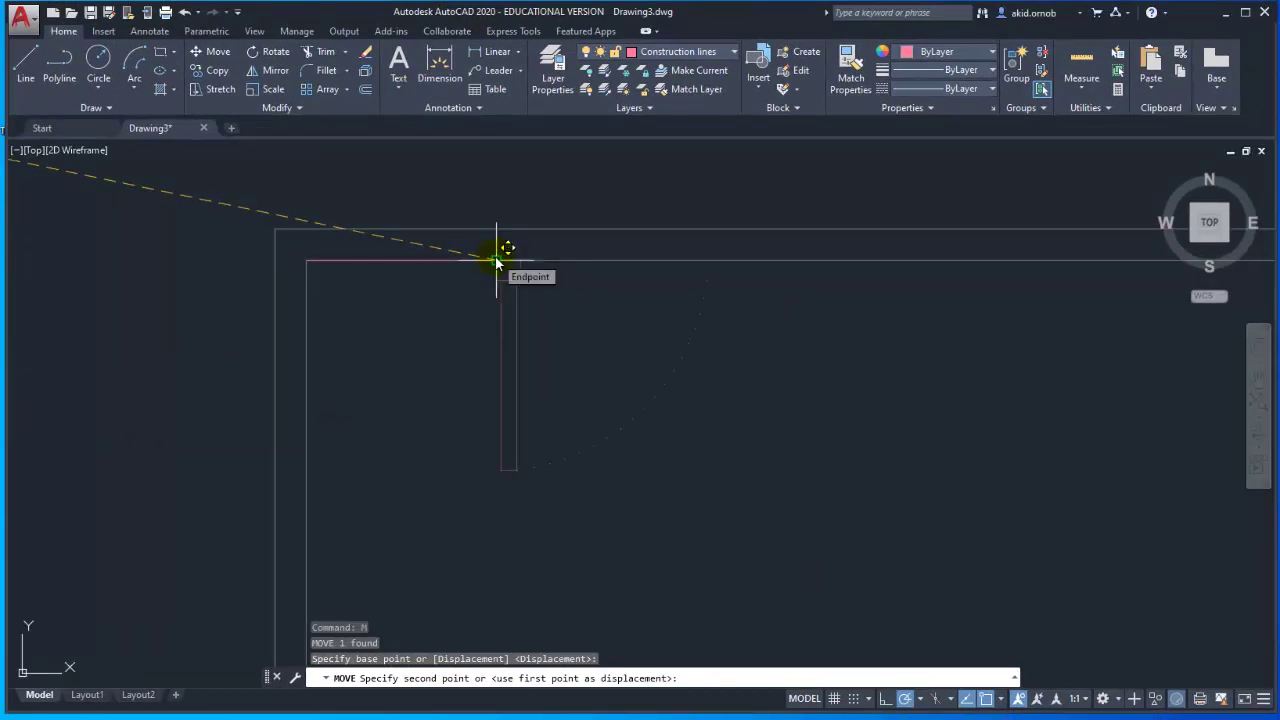
pyautogui.scroll(2, 497, 262)
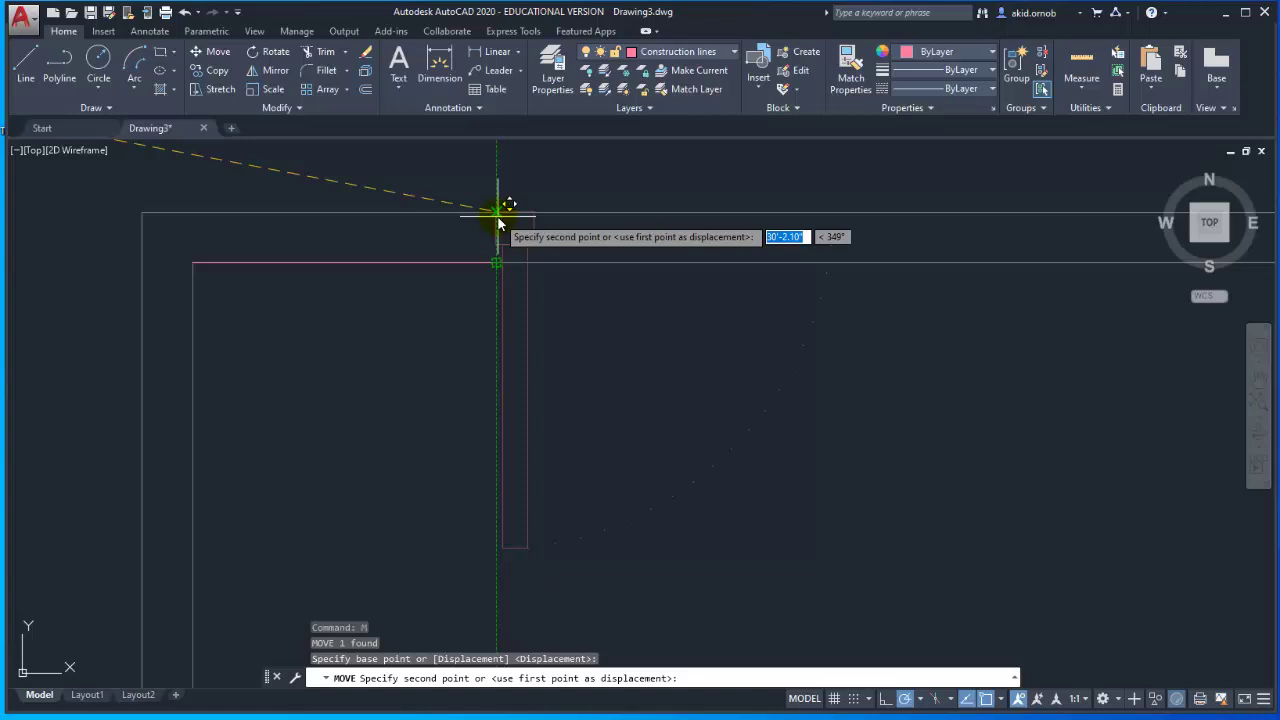
pyautogui.click(498, 220)
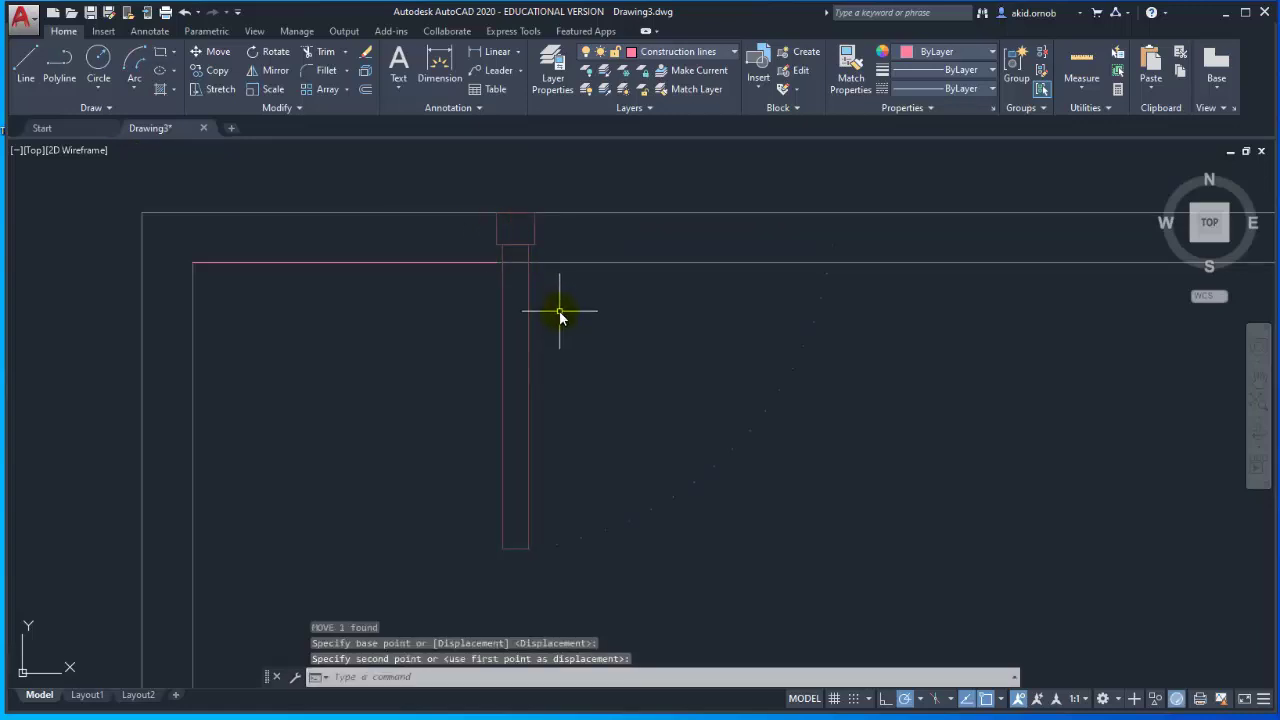
pyautogui.press('Escape')
pyautogui.scroll(-2, 620, 311)
pyautogui.moveTo(622, 312); pyautogui.dragTo(510, 348, button='middle')
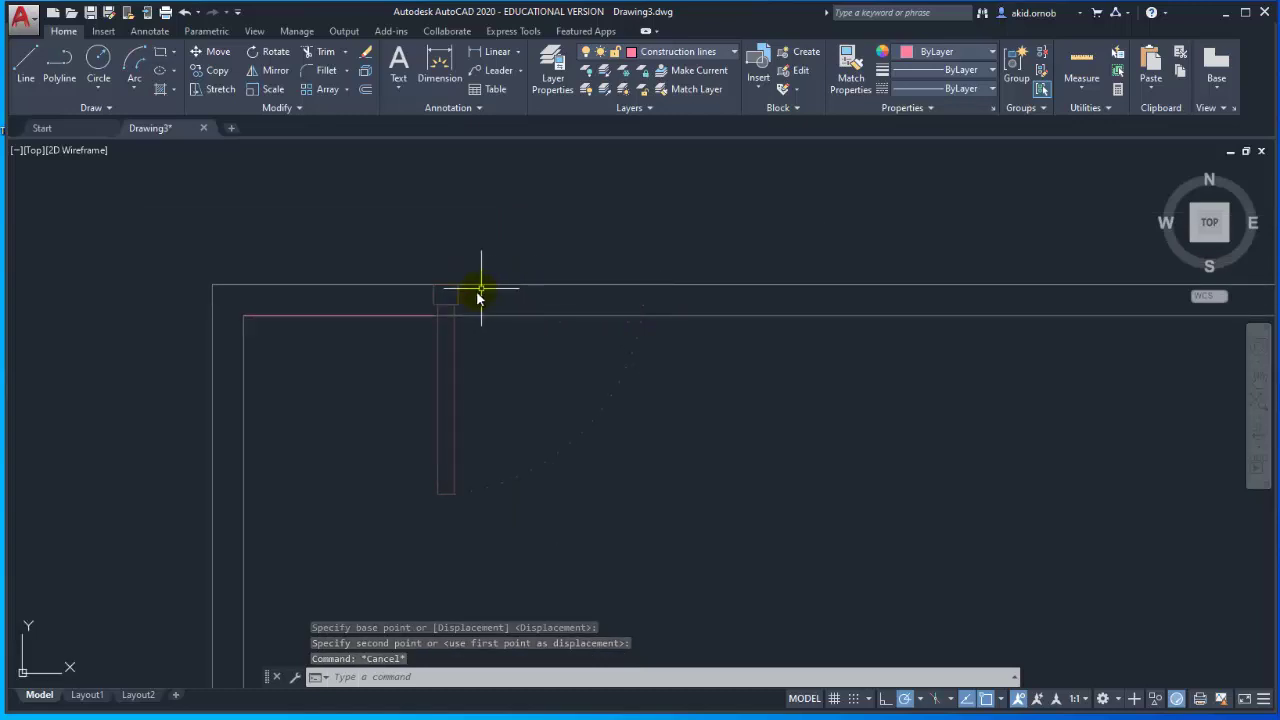
pyautogui.scroll(2, 480, 290)
pyautogui.scroll(2, 450, 309)
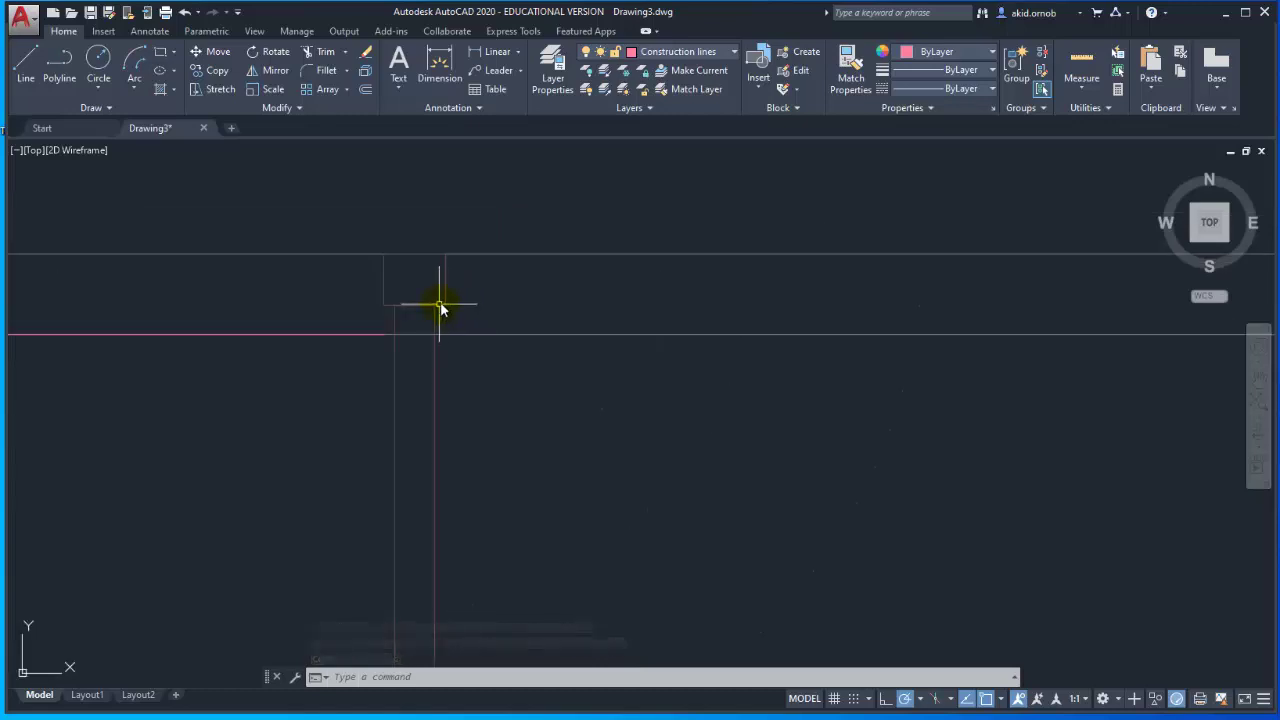
pyautogui.scroll(2, 467, 295)
pyautogui.click(410, 267)
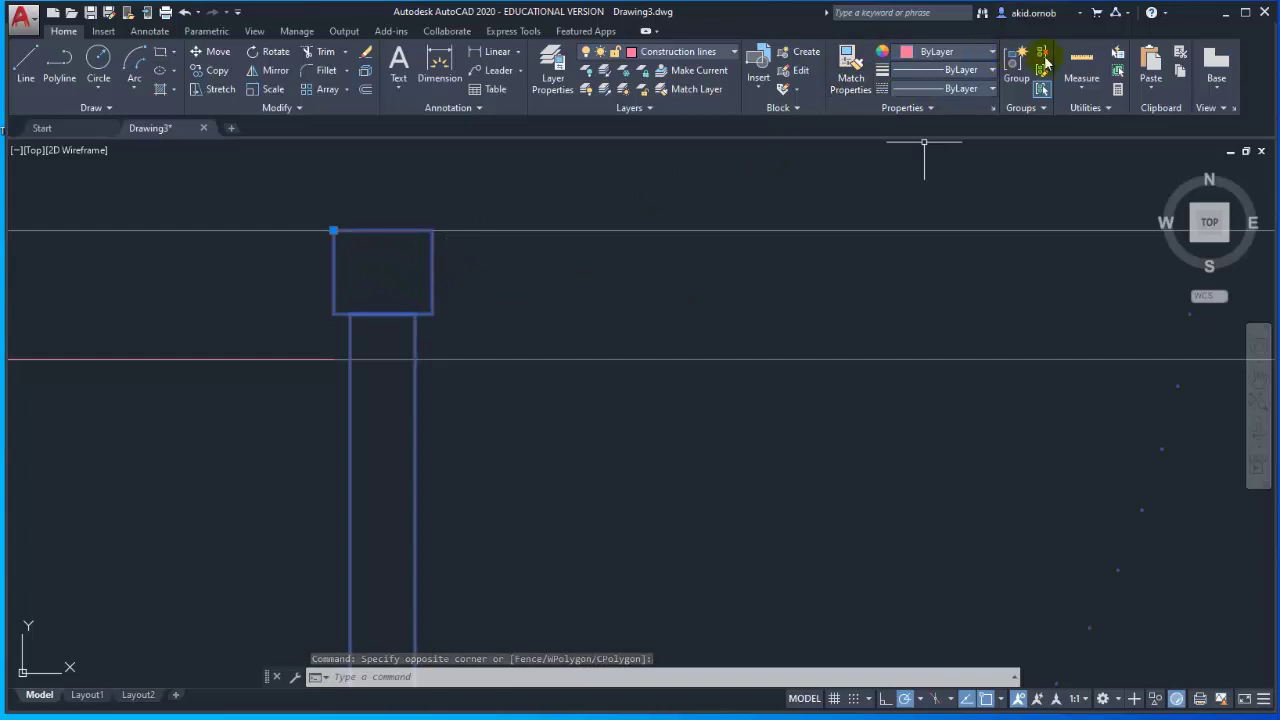
pyautogui.write('dim')
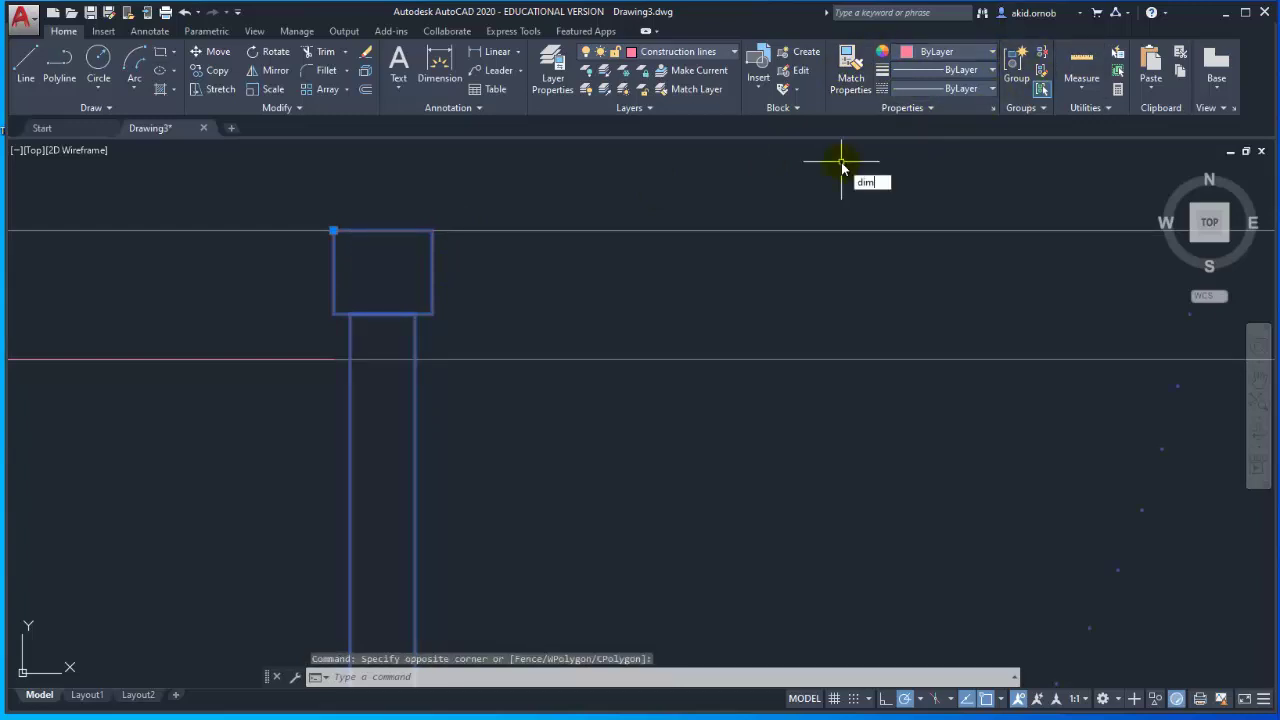
pyautogui.press('Return')
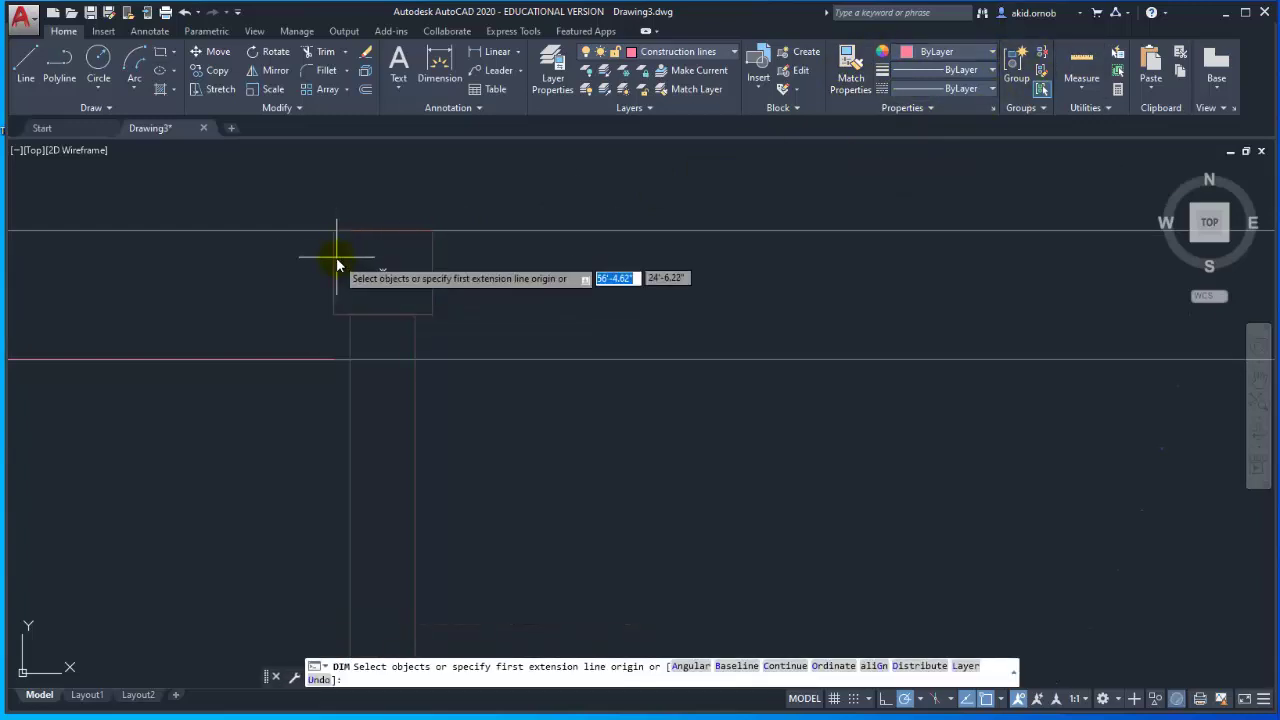
pyautogui.scroll(5, 338, 255)
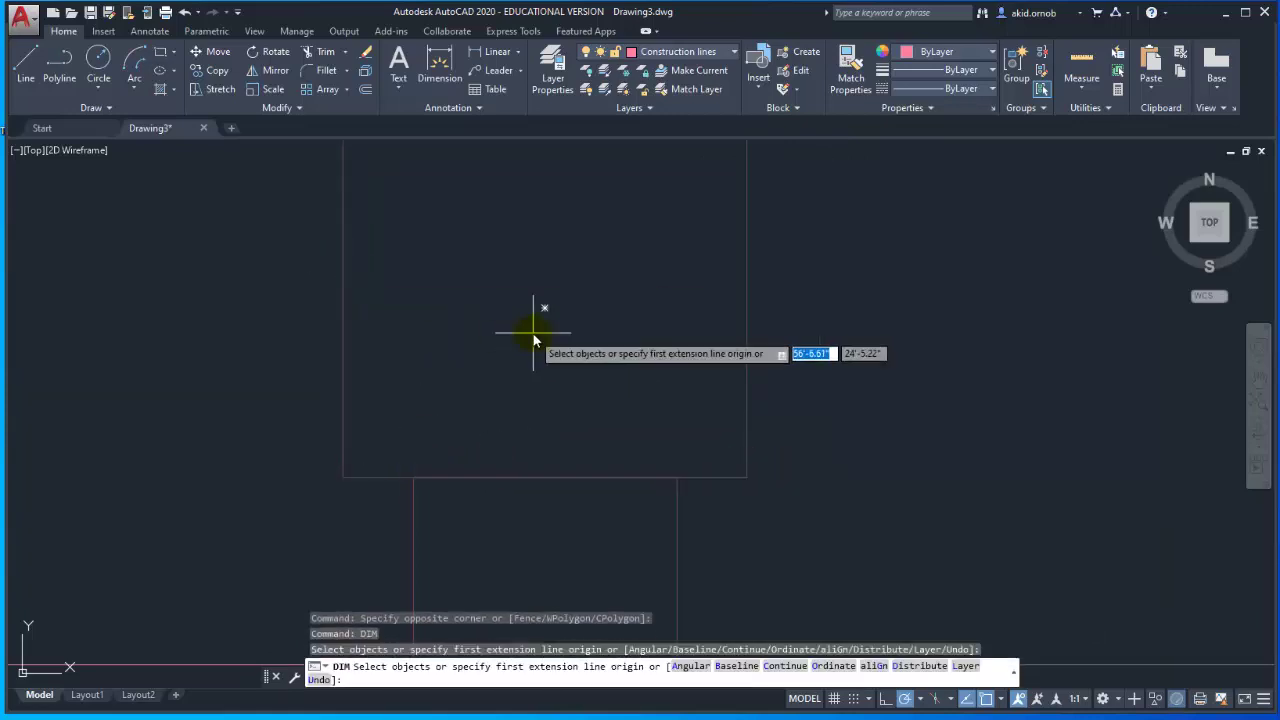
pyautogui.moveTo(534, 341); pyautogui.dragTo(591, 371, button='middle')
pyautogui.click(606, 334)
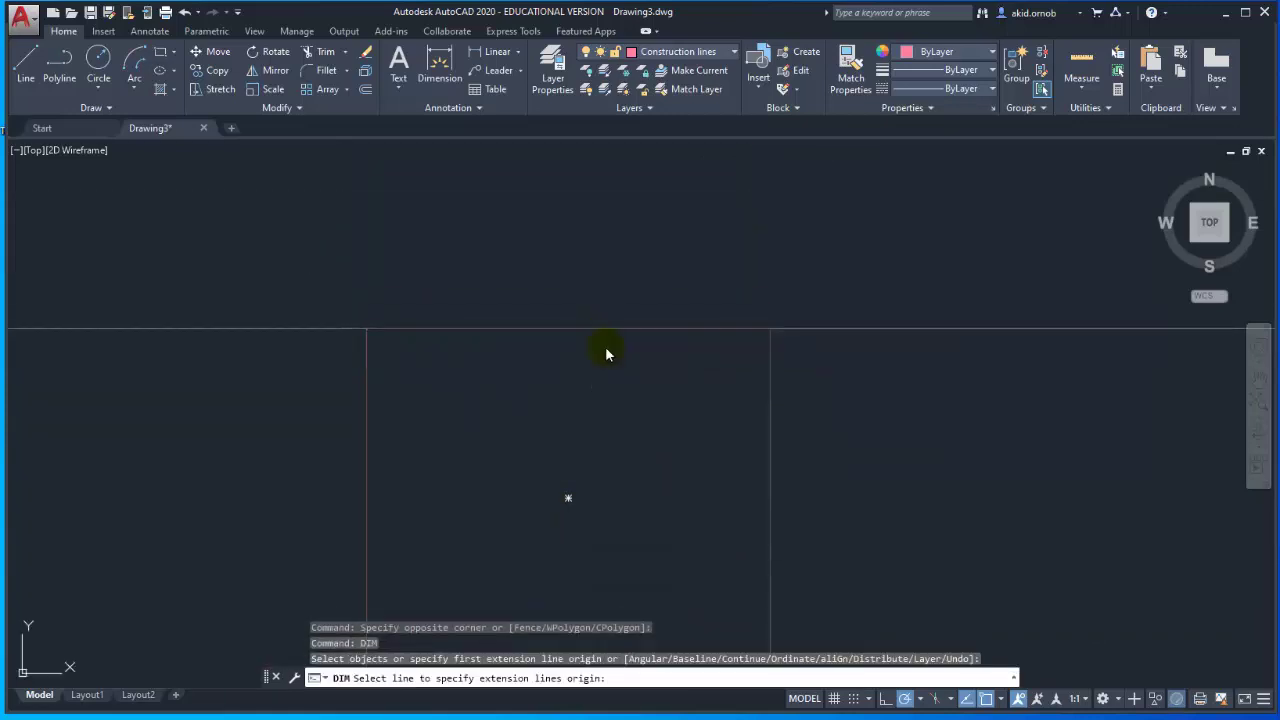
pyautogui.press('Escape')
pyautogui.press('Escape')
# Step: Open the Door block definition in the Block Editor
pyautogui.scroll(-5, 669, 371)
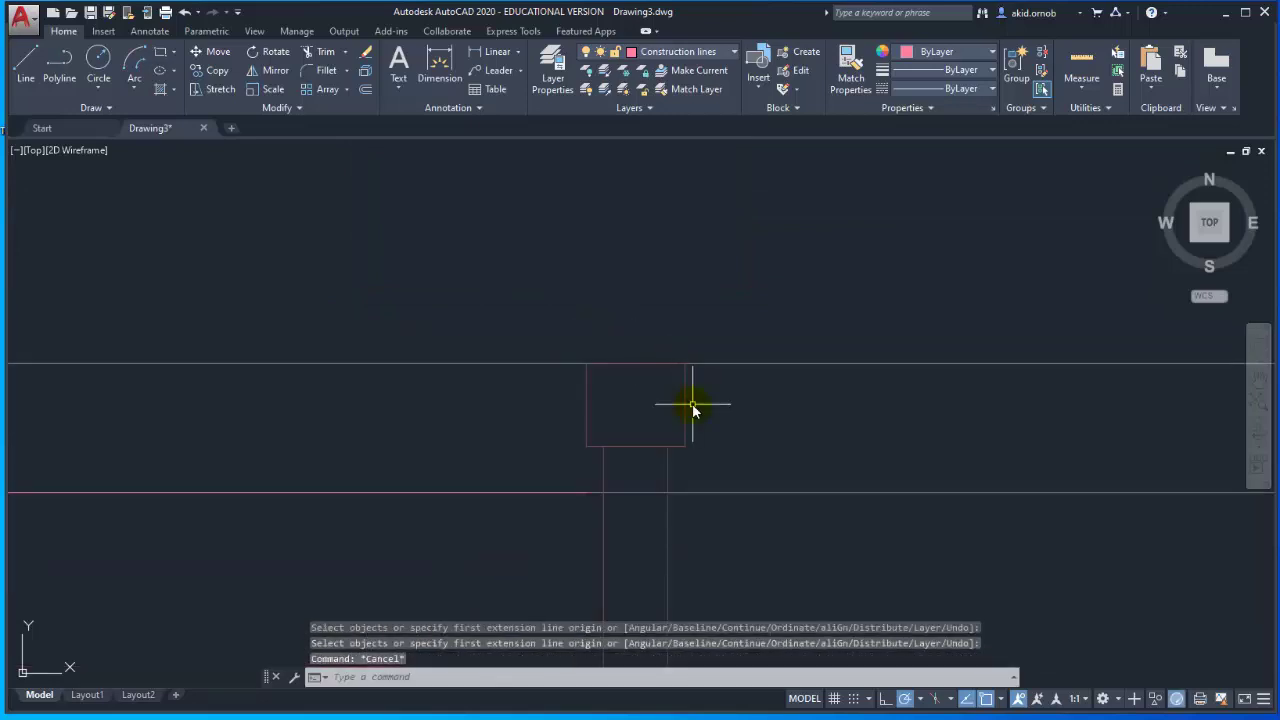
pyautogui.scroll(-2, 547, 369)
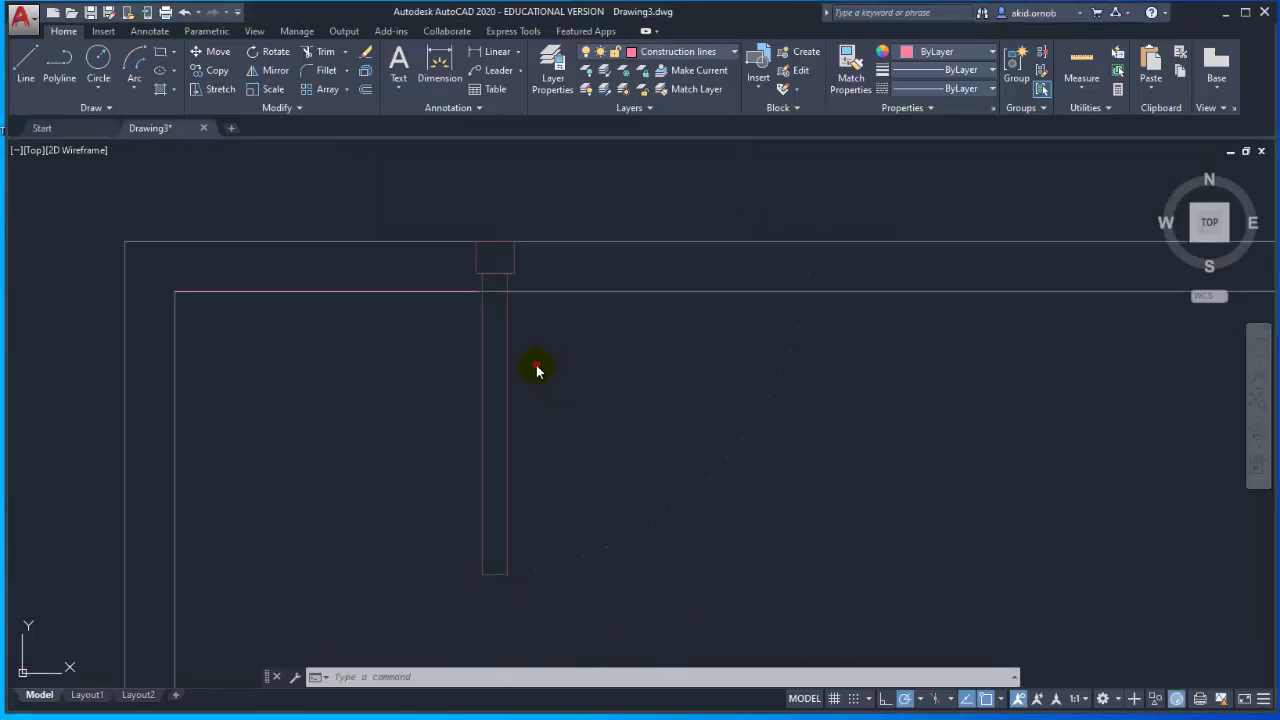
pyautogui.click(530, 362)
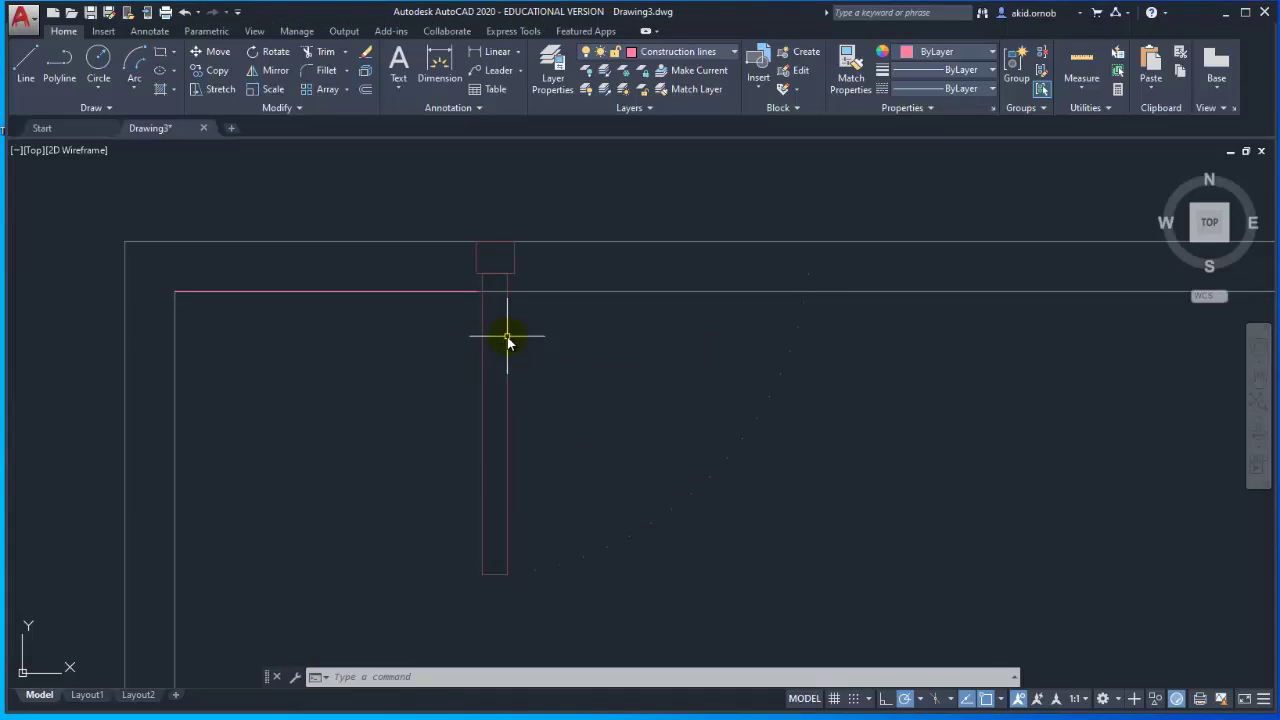
pyautogui.doubleClick(507, 340)
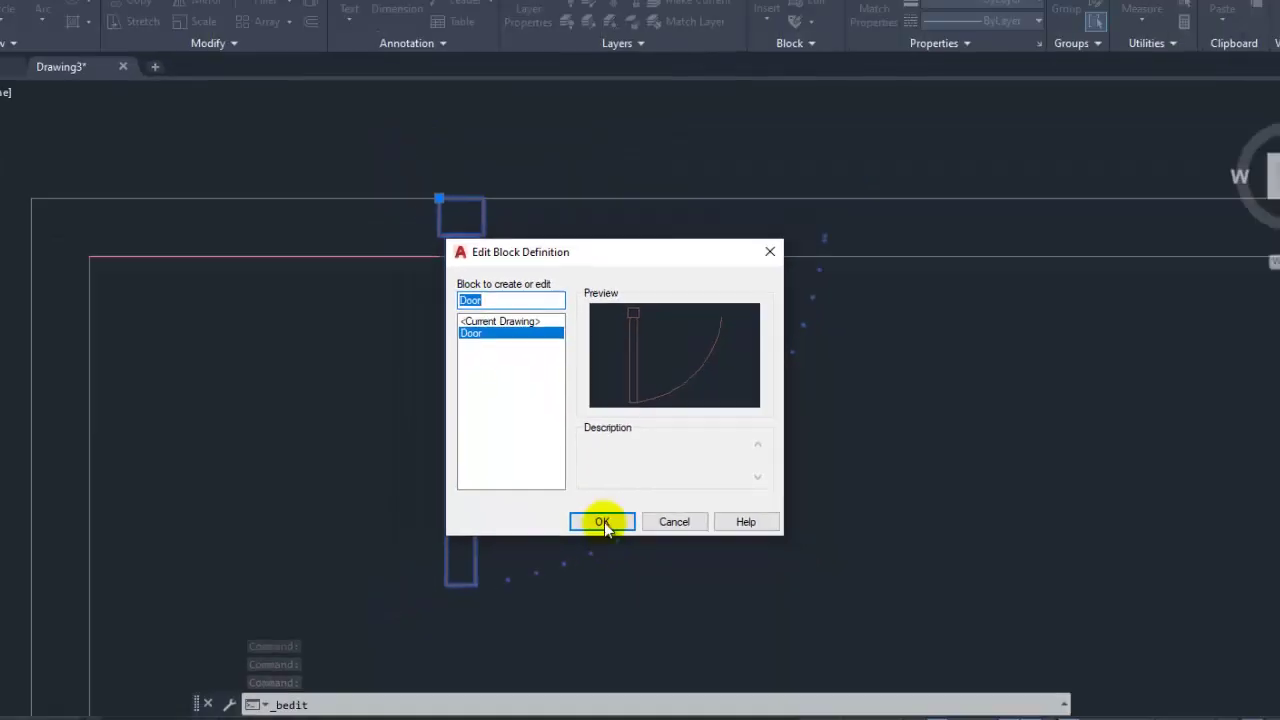
pyautogui.click(601, 521)
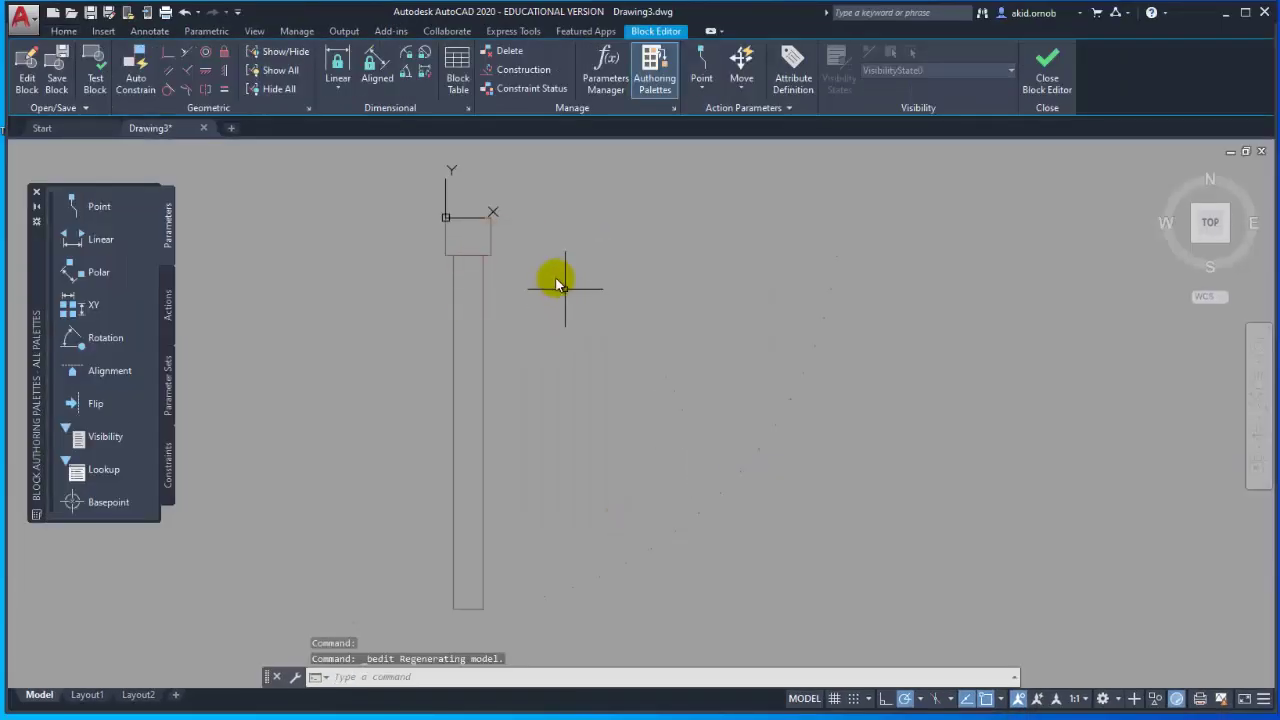
# Step: Check the dimensions of the small square above the door leaf and erase it from the block
pyautogui.scroll(2, 540, 265)
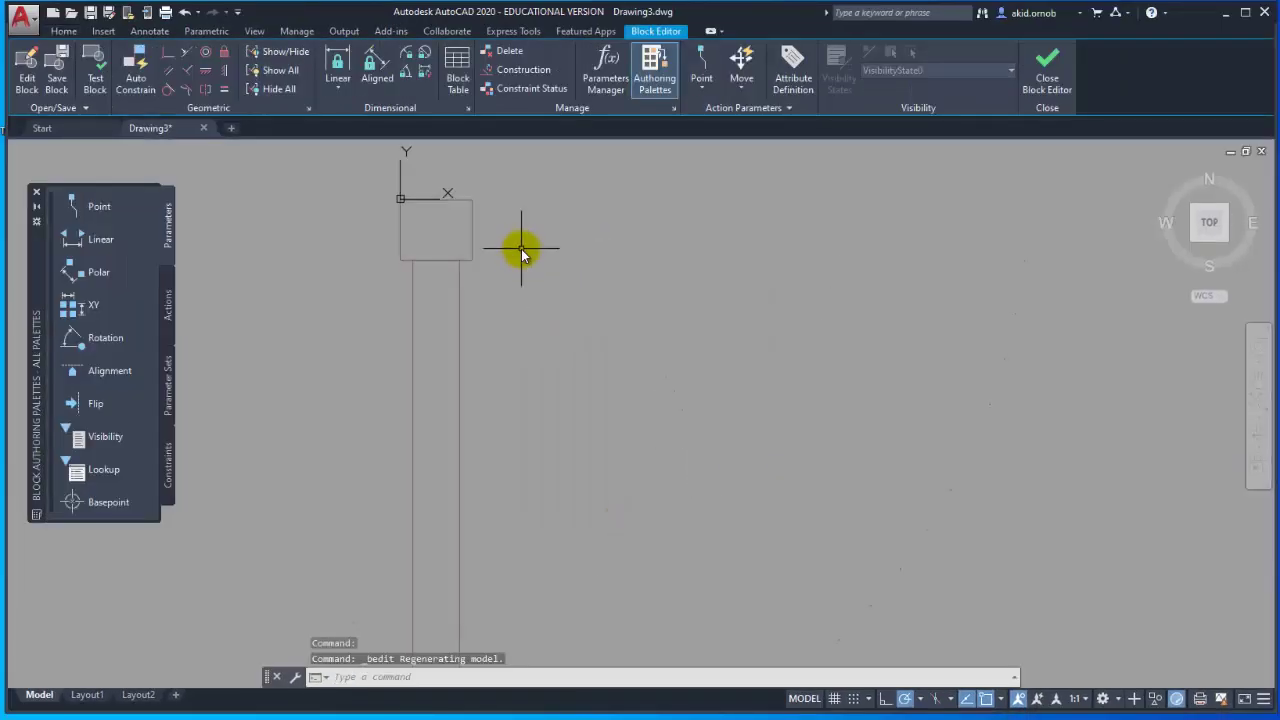
pyautogui.click(509, 246)
pyautogui.click(409, 220)
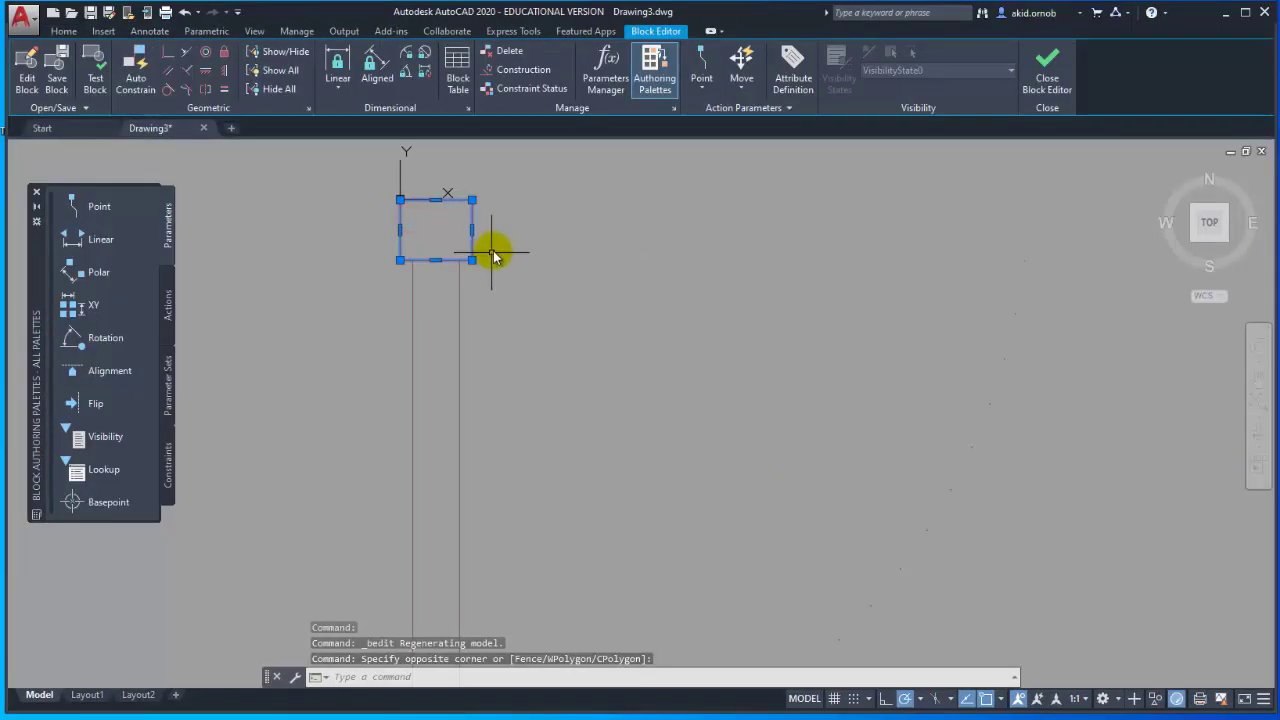
pyautogui.moveTo(496, 248); pyautogui.dragTo(550, 327, button='middle')
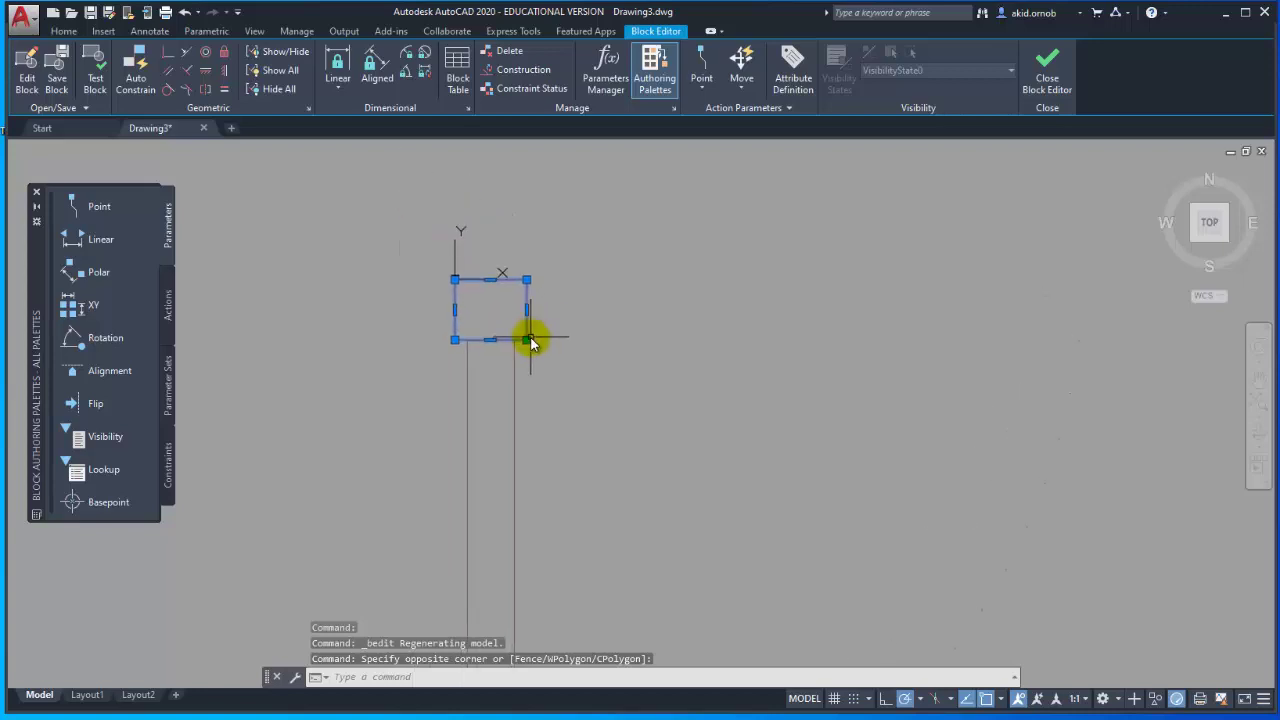
pyautogui.moveTo(528, 342)
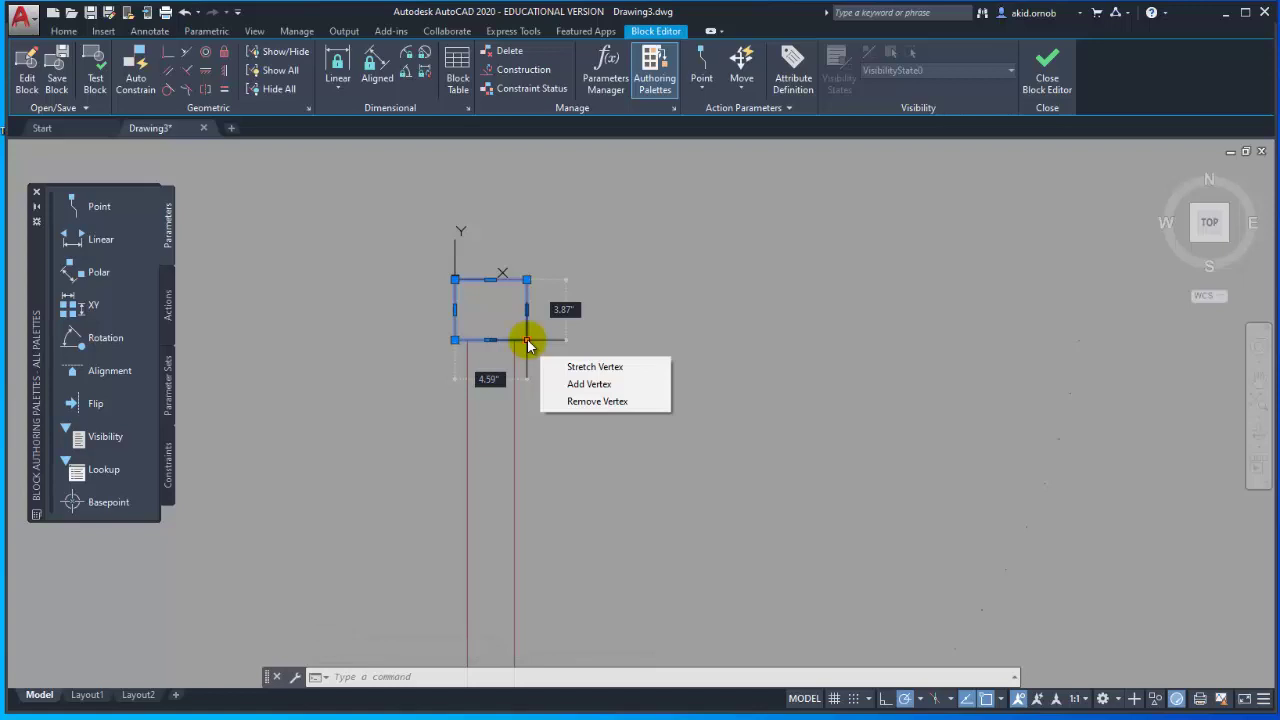
pyautogui.press('Delete')
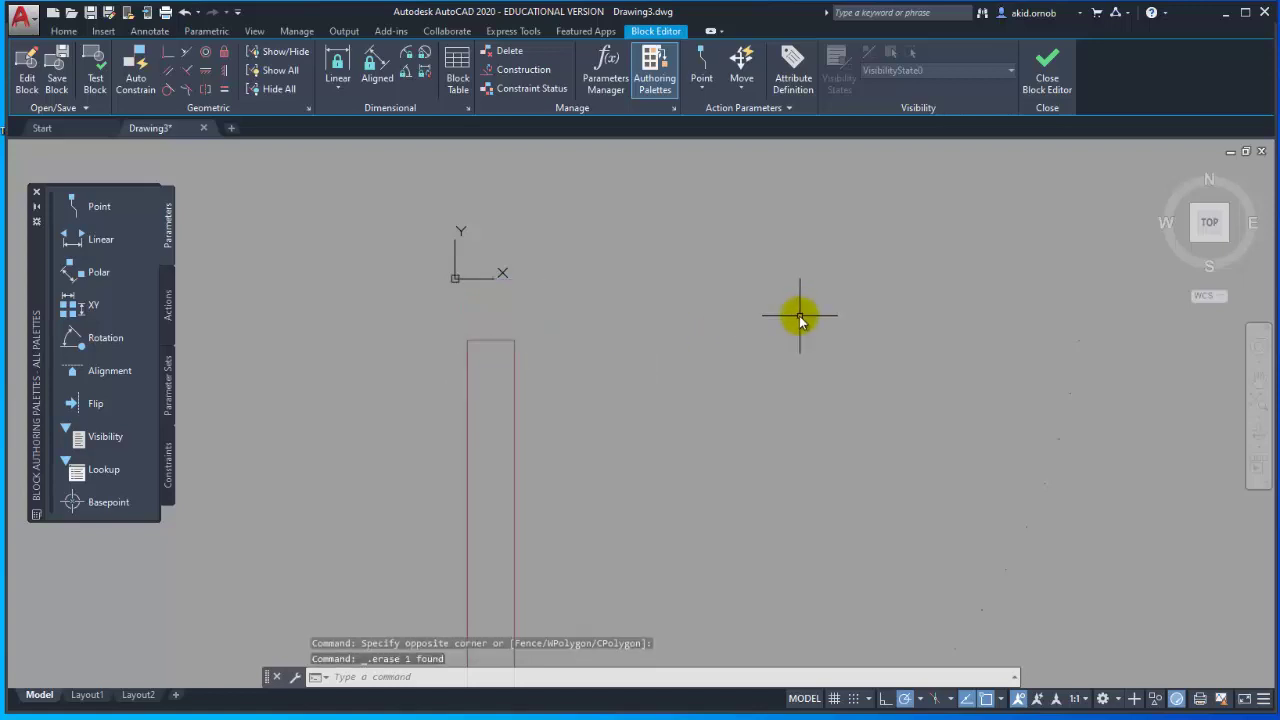
# Step: Draw a 6" by 6" rectangle in the empty area beside the door leaf
pyautogui.click(65, 31)
pyautogui.click(161, 57)
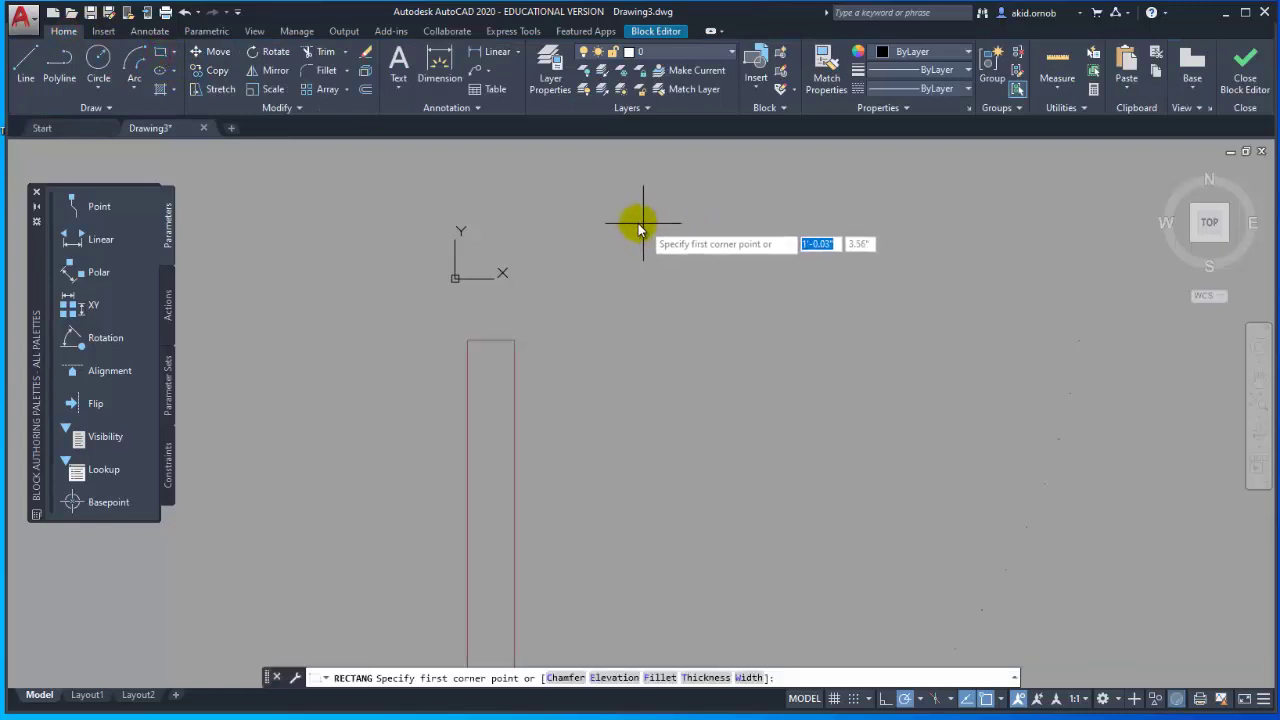
pyautogui.click(601, 211)
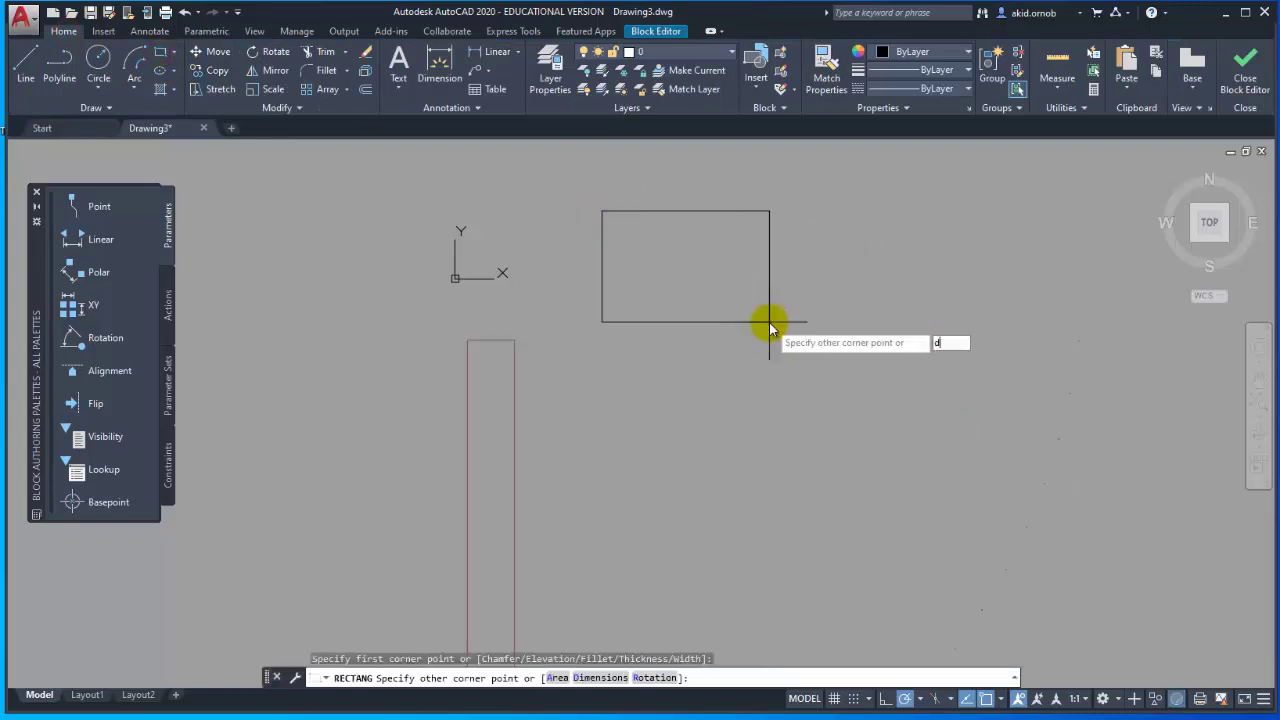
pyautogui.press('Return')
pyautogui.write('6')
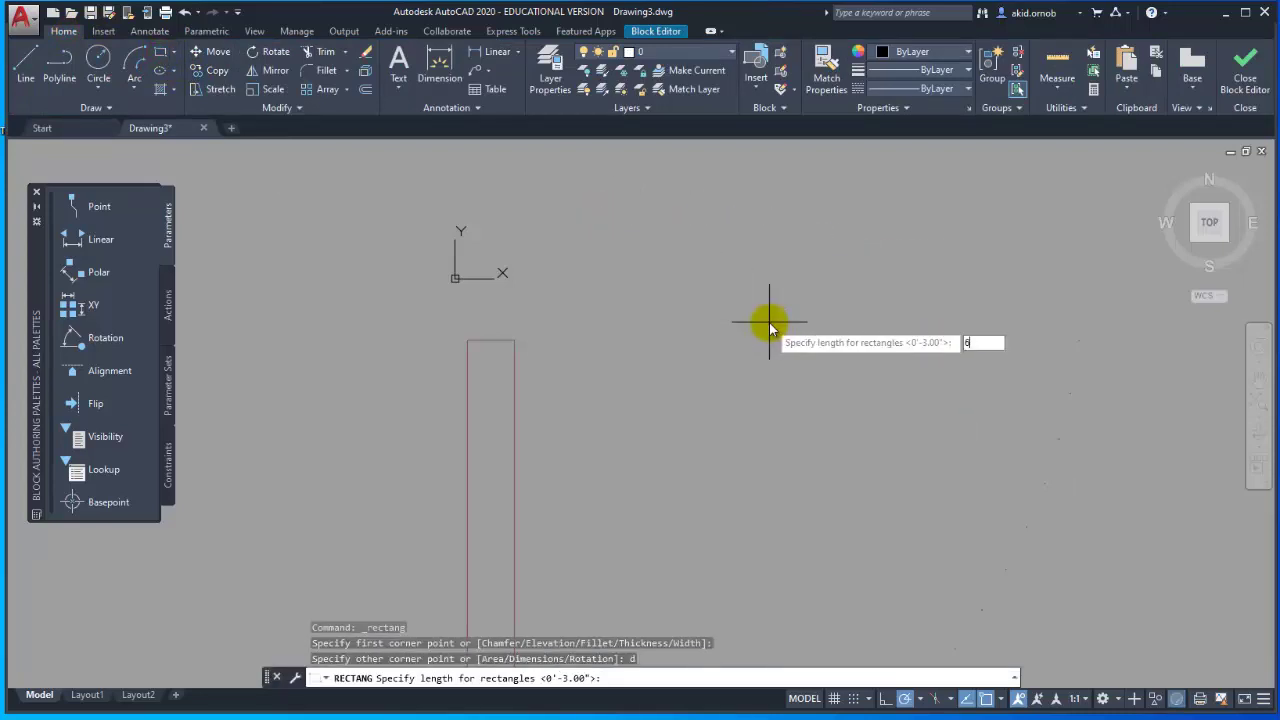
pyautogui.write('"')
pyautogui.press('Return')
pyautogui.write('6"')
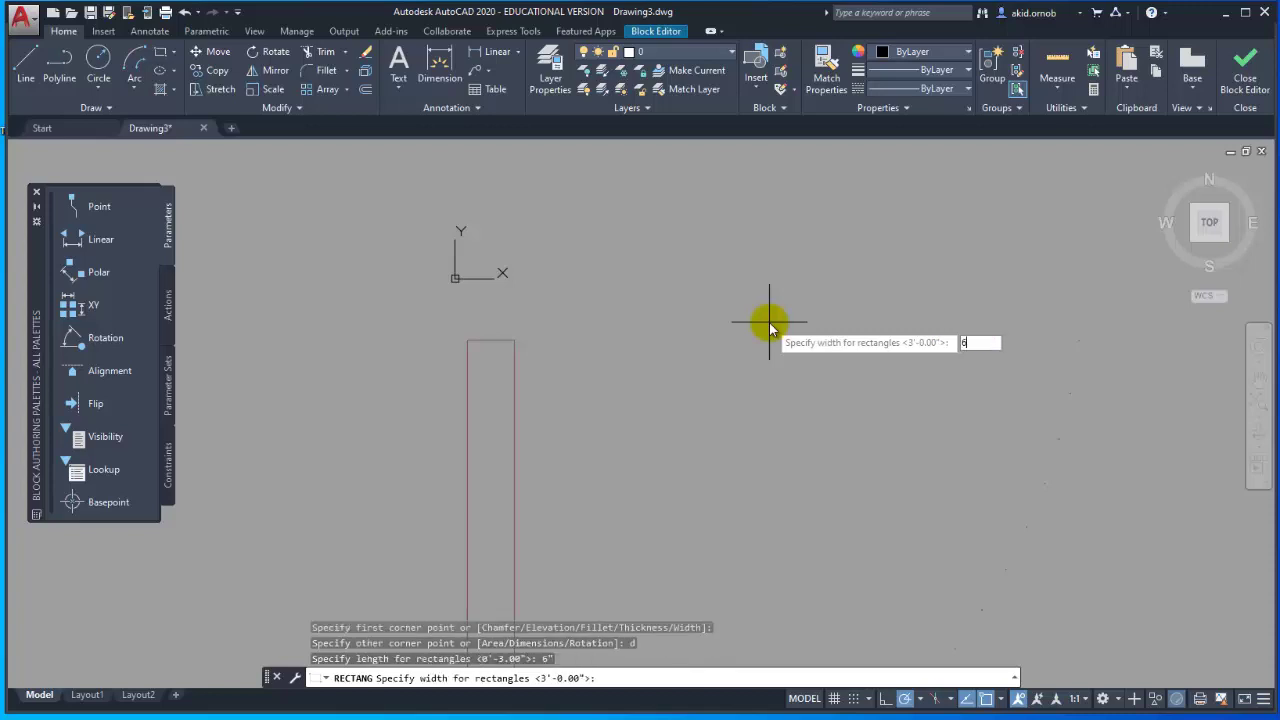
pyautogui.press('Return')
pyautogui.click(769, 322)
# Step: Move the new square by its bottom edge's midpoint onto the midpoint of the door leaf's top edge
pyautogui.moveTo(704, 297); pyautogui.dragTo(652, 258)
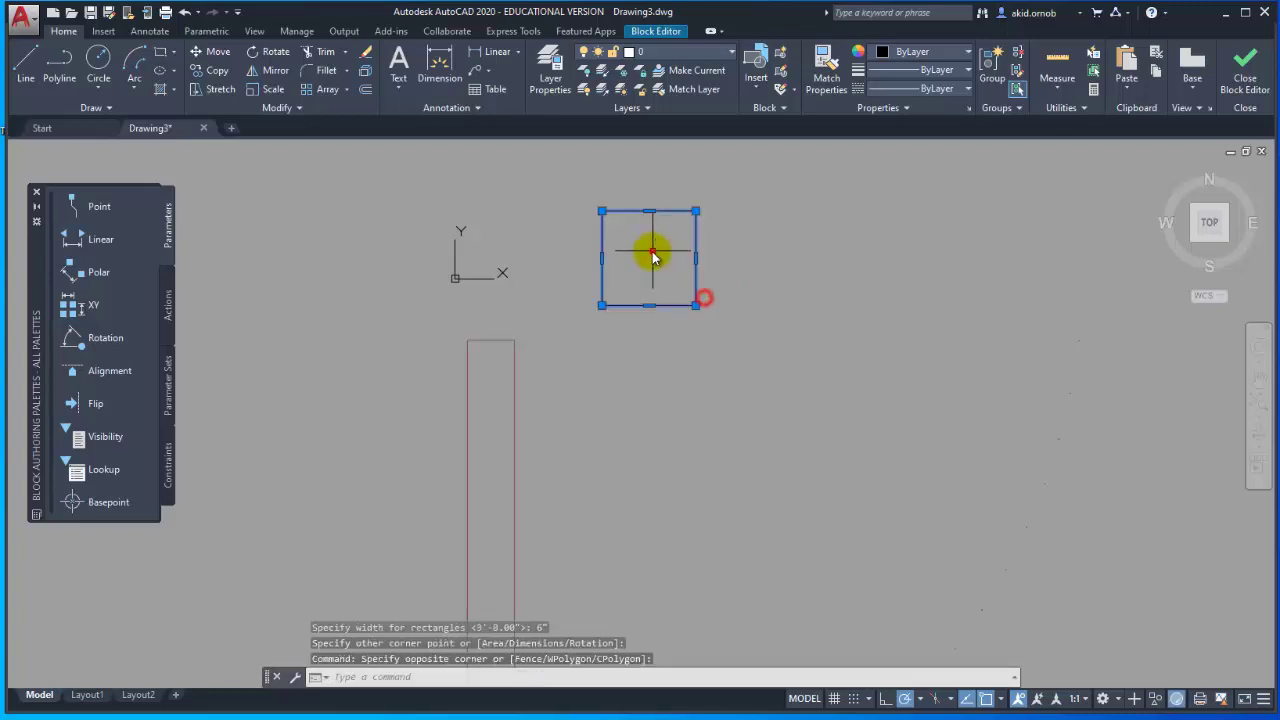
pyautogui.write('m')
pyautogui.press('Return')
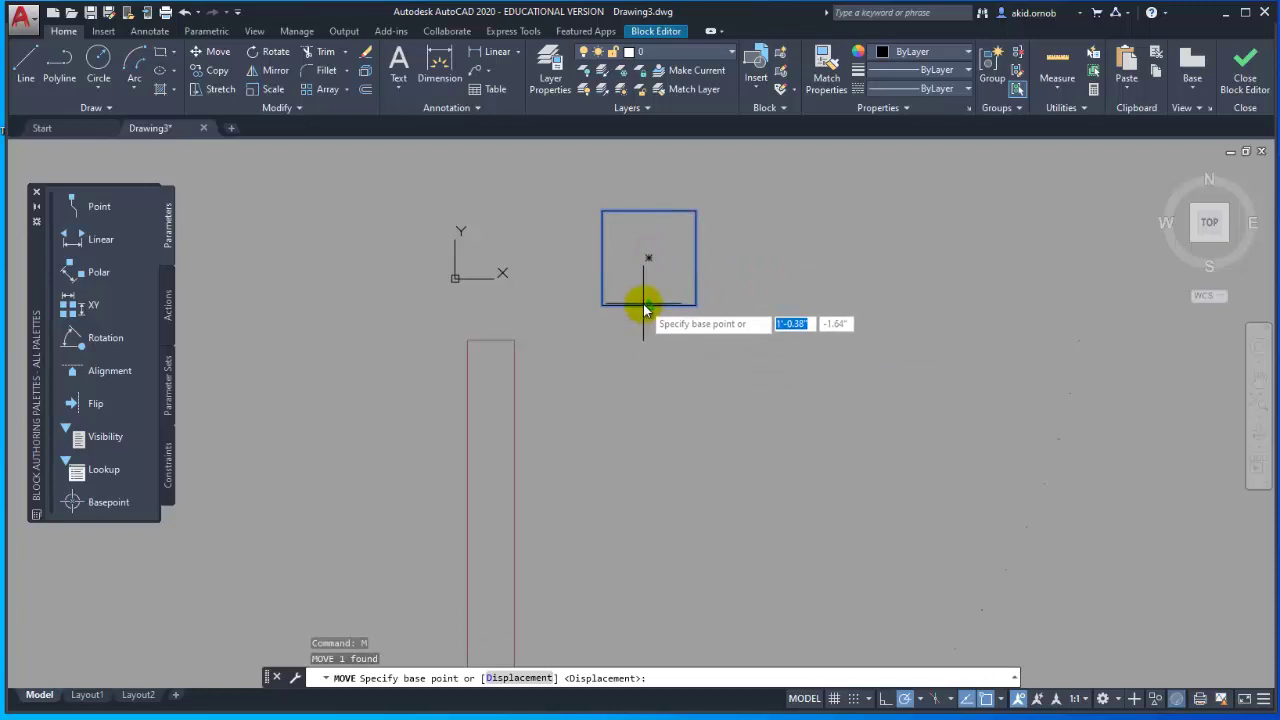
pyautogui.click(648, 310)
pyautogui.click(490, 341)
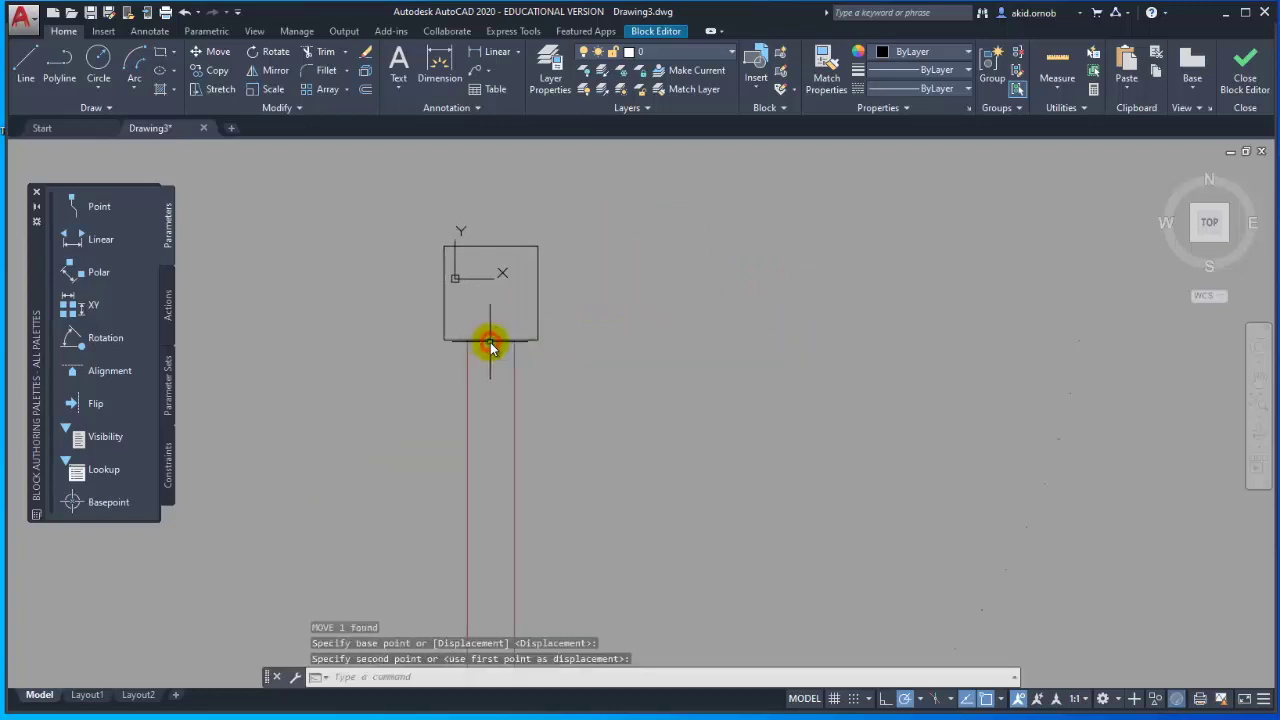
# Step: Assign the new square to the Door layer and close the Block Editor, saving the changes to Door
pyautogui.moveTo(598, 293); pyautogui.dragTo(530, 273)
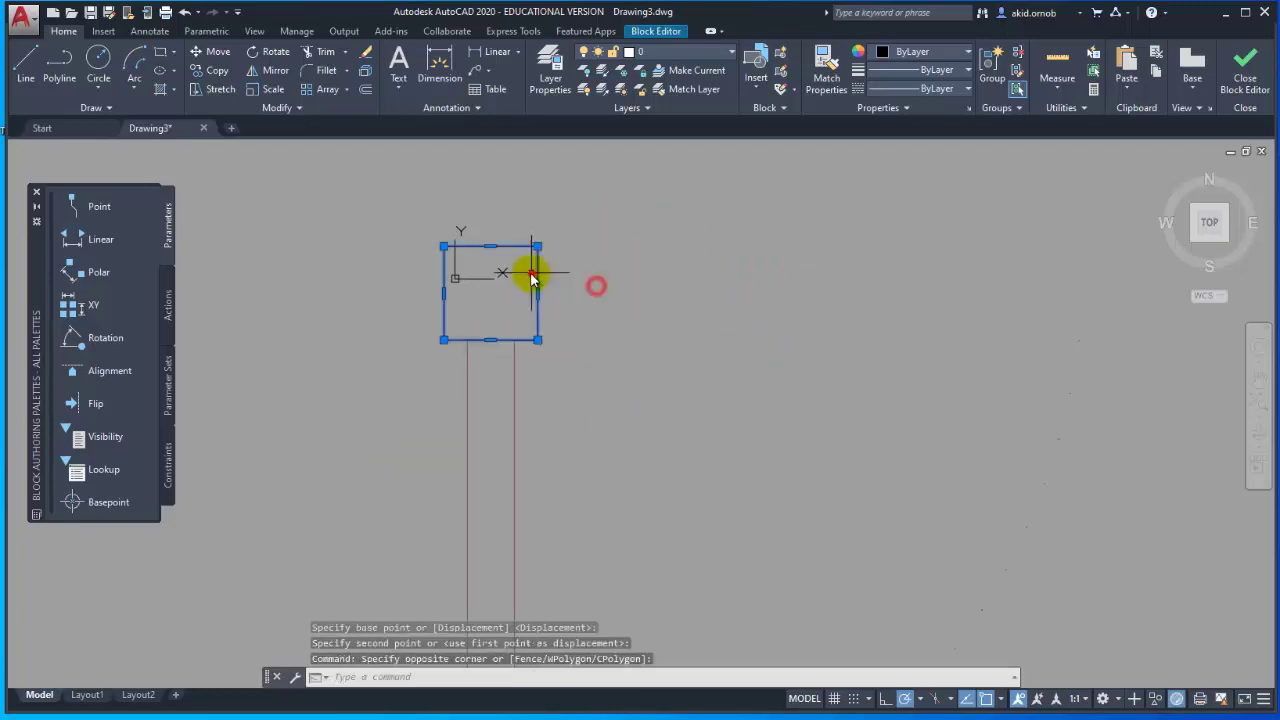
pyautogui.click(704, 55)
pyautogui.click(697, 127)
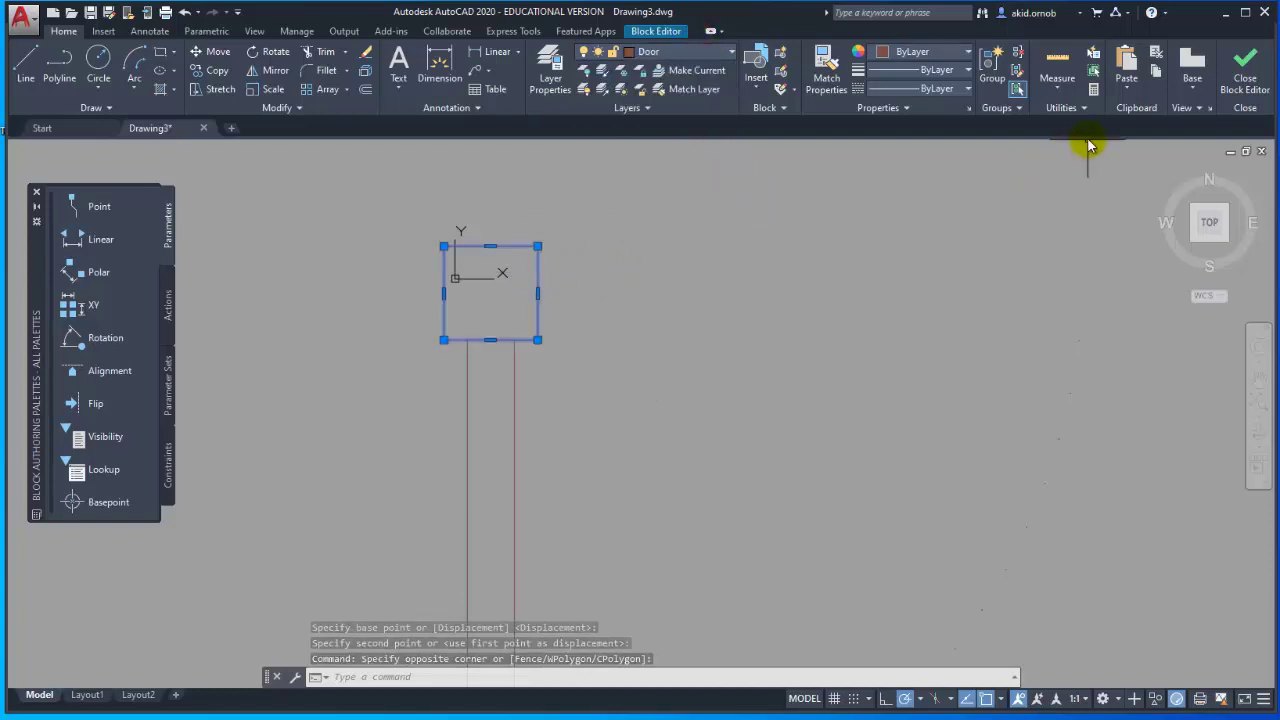
pyautogui.press('Escape')
pyautogui.click(1245, 75)
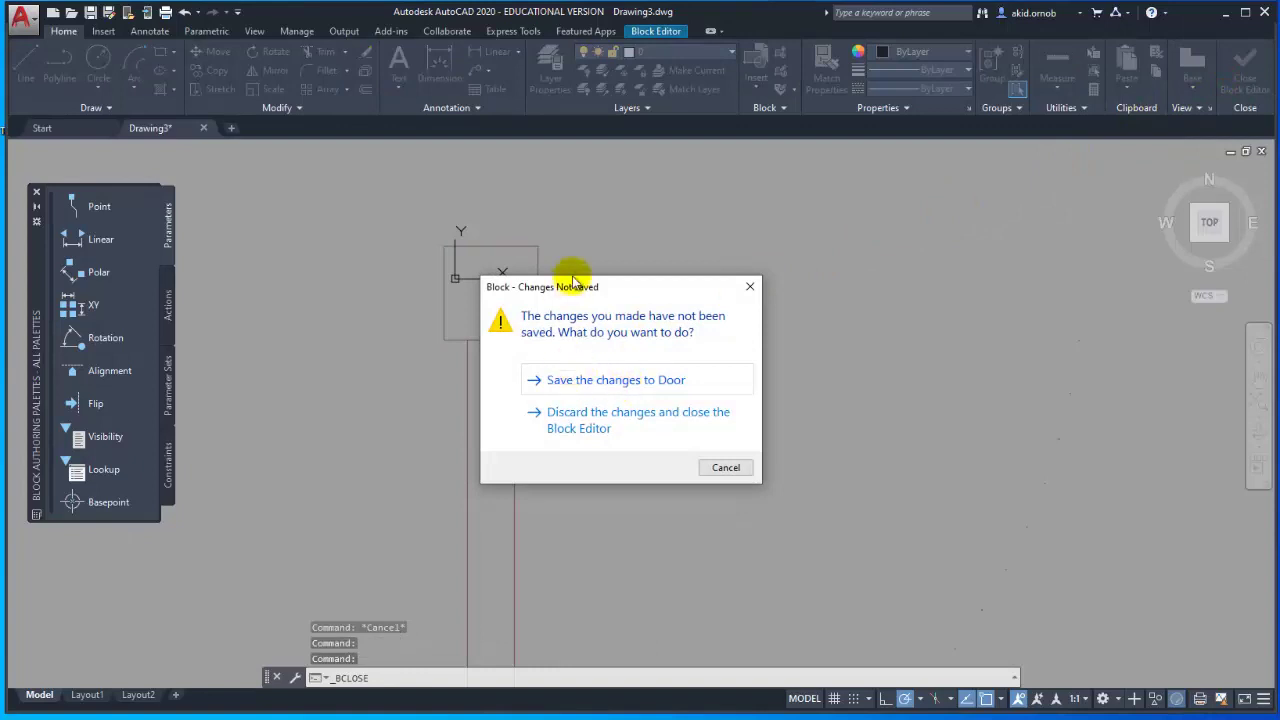
pyautogui.click(583, 385)
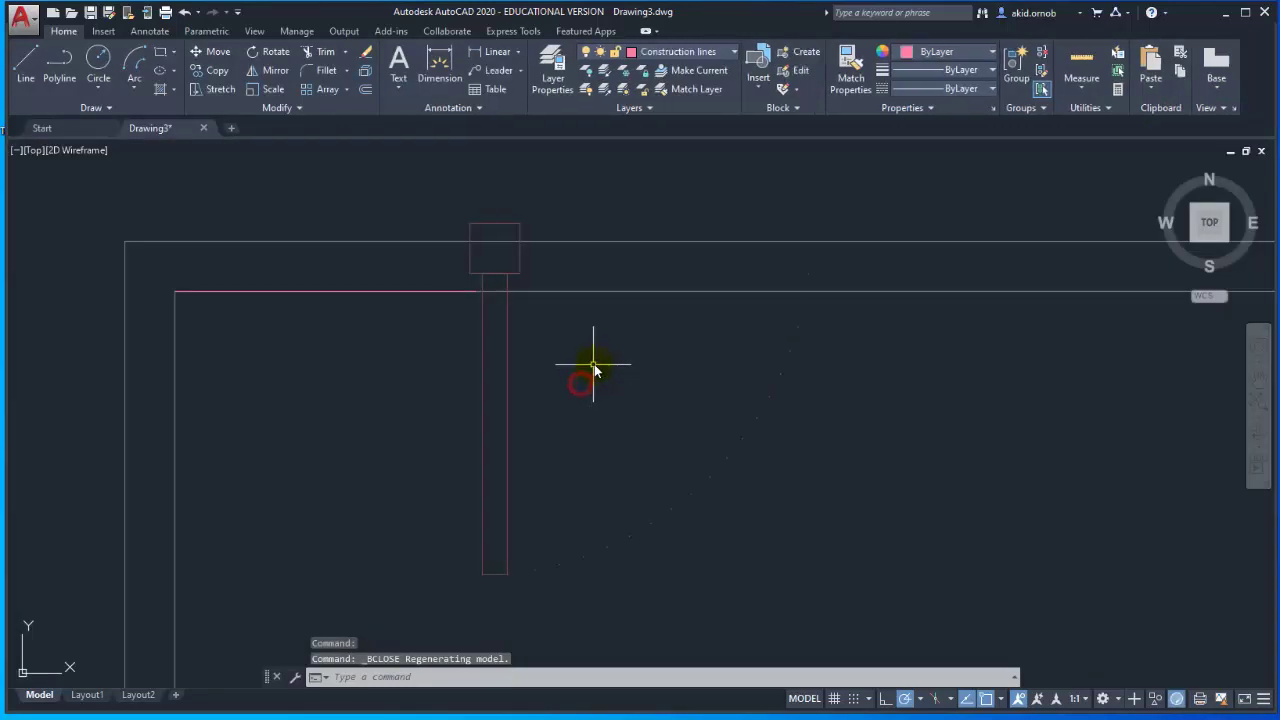
# Step: Move the left door by its square's upper-left corner onto the outer wall line, directly above the end of the 3' construction line
pyautogui.click(508, 223)
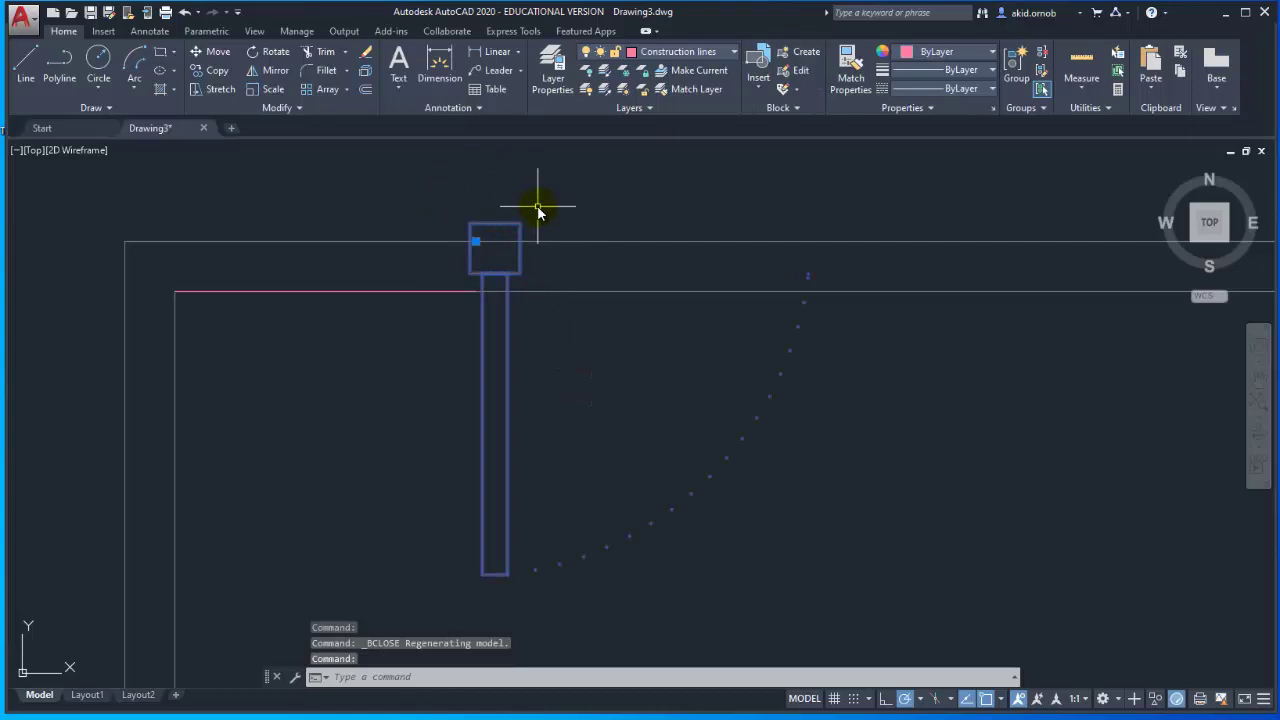
pyautogui.press('Return')
pyautogui.scroll(4, 469, 211)
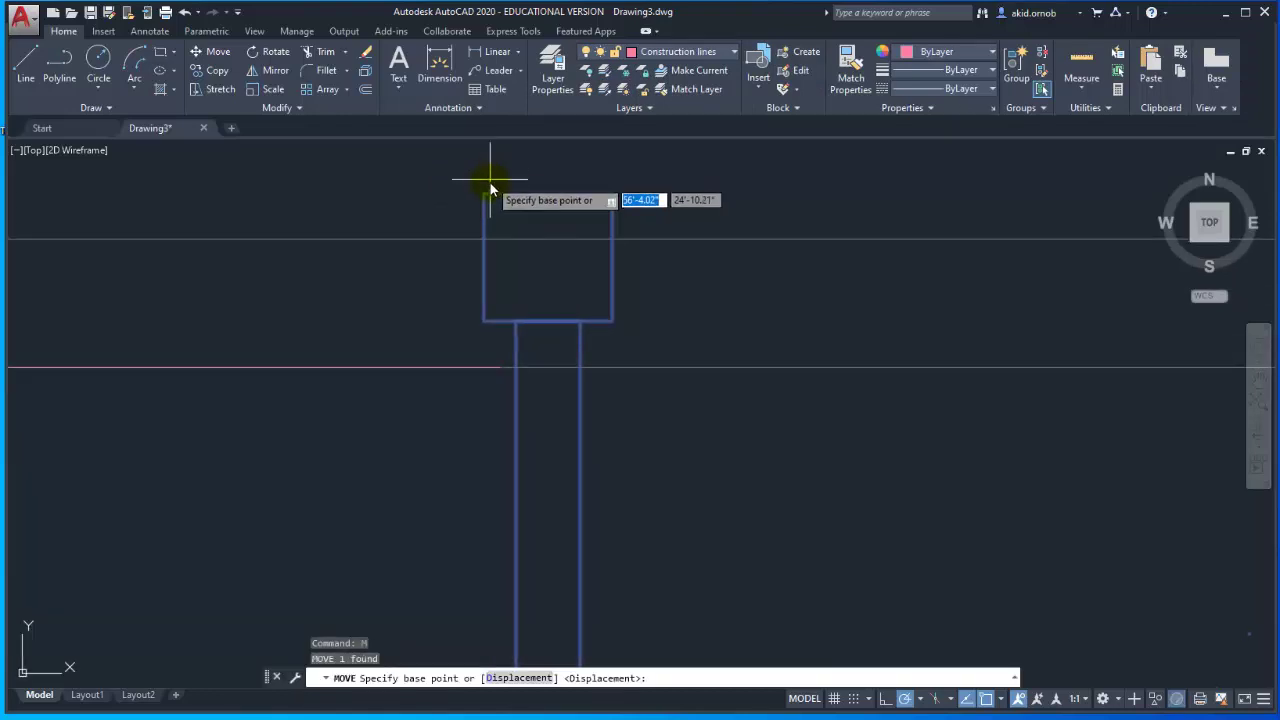
pyautogui.click(484, 195)
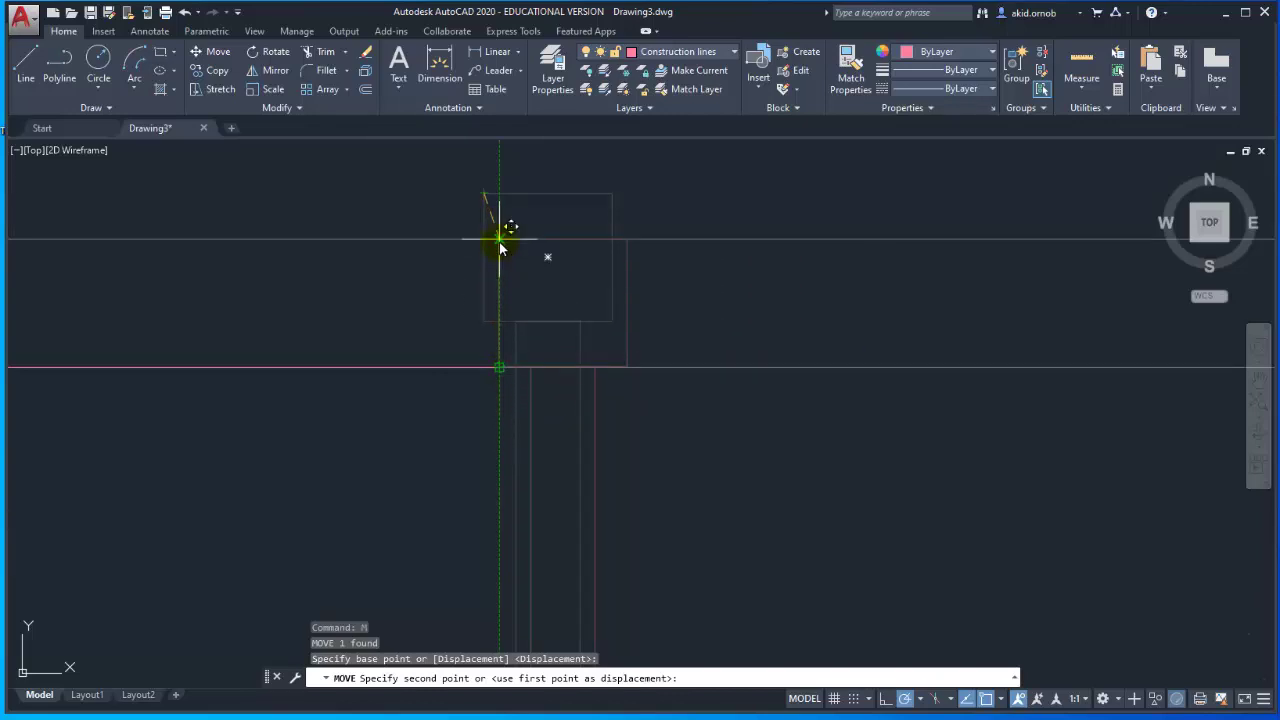
pyautogui.click(500, 240)
pyautogui.scroll(-6, 676, 413)
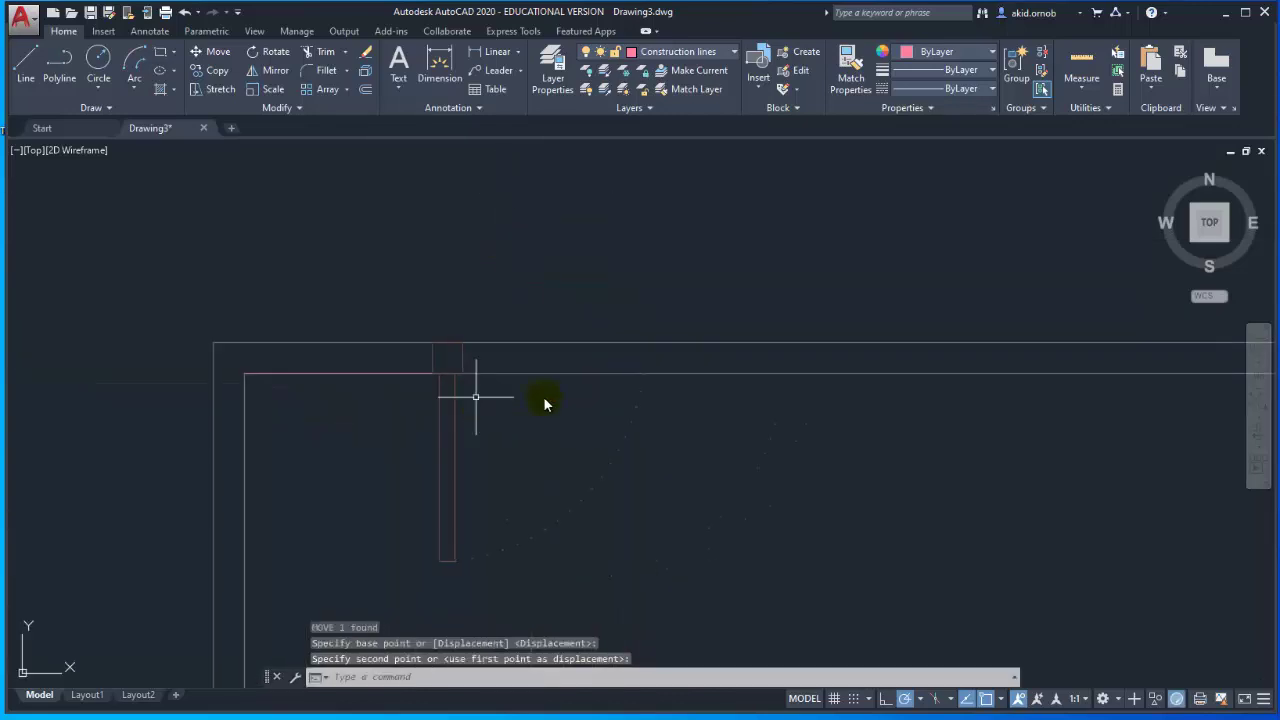
pyautogui.scroll(1, 537, 366)
pyautogui.scroll(-2, 591, 391)
# Step: Insert another Door block at the outer wall line above the end of the right-hand construction line
pyautogui.moveTo(591, 391); pyautogui.dragTo(340, 394, button='middle')
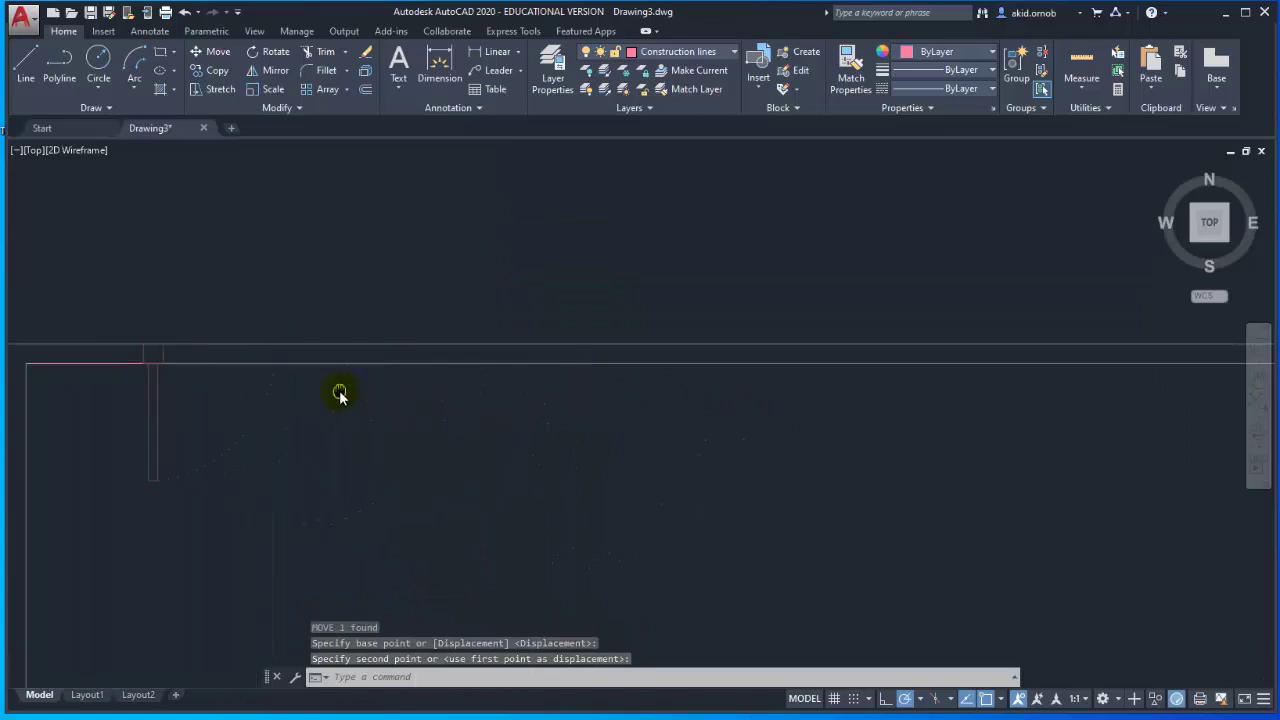
pyautogui.scroll(-4, 695, 409)
pyautogui.moveTo(695, 409); pyautogui.dragTo(362, 397, button='middle')
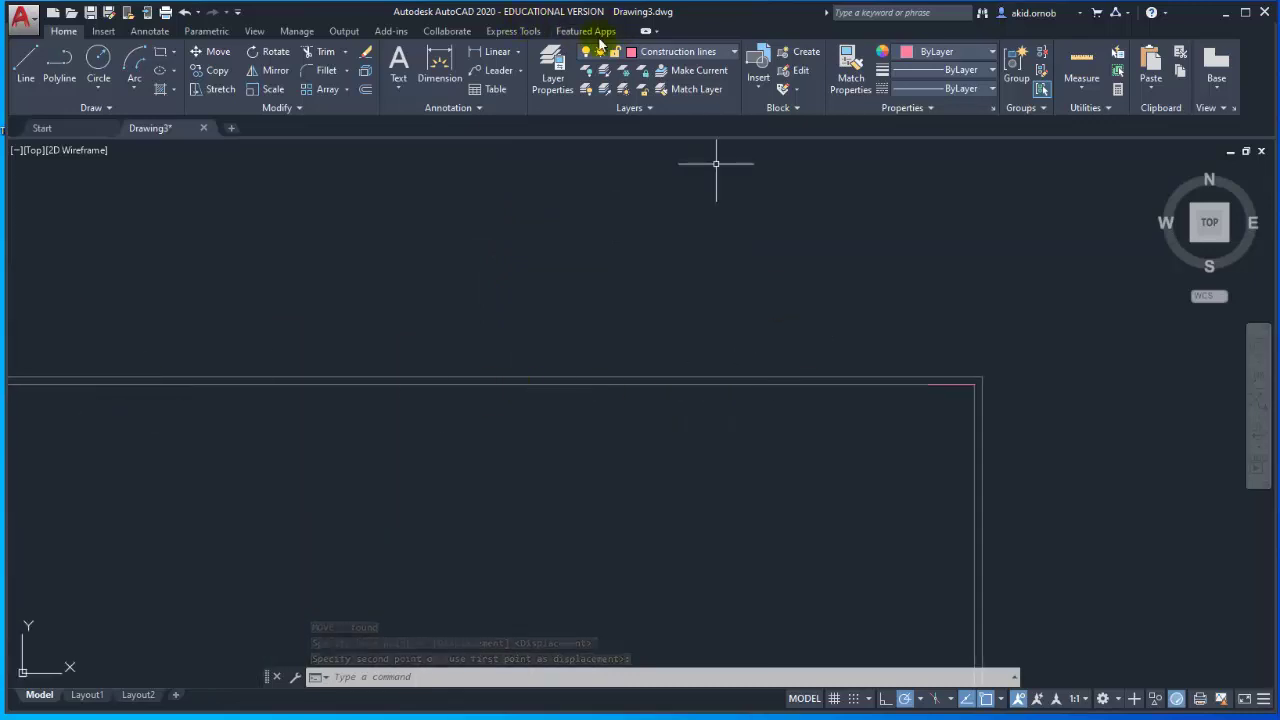
pyautogui.click(760, 86)
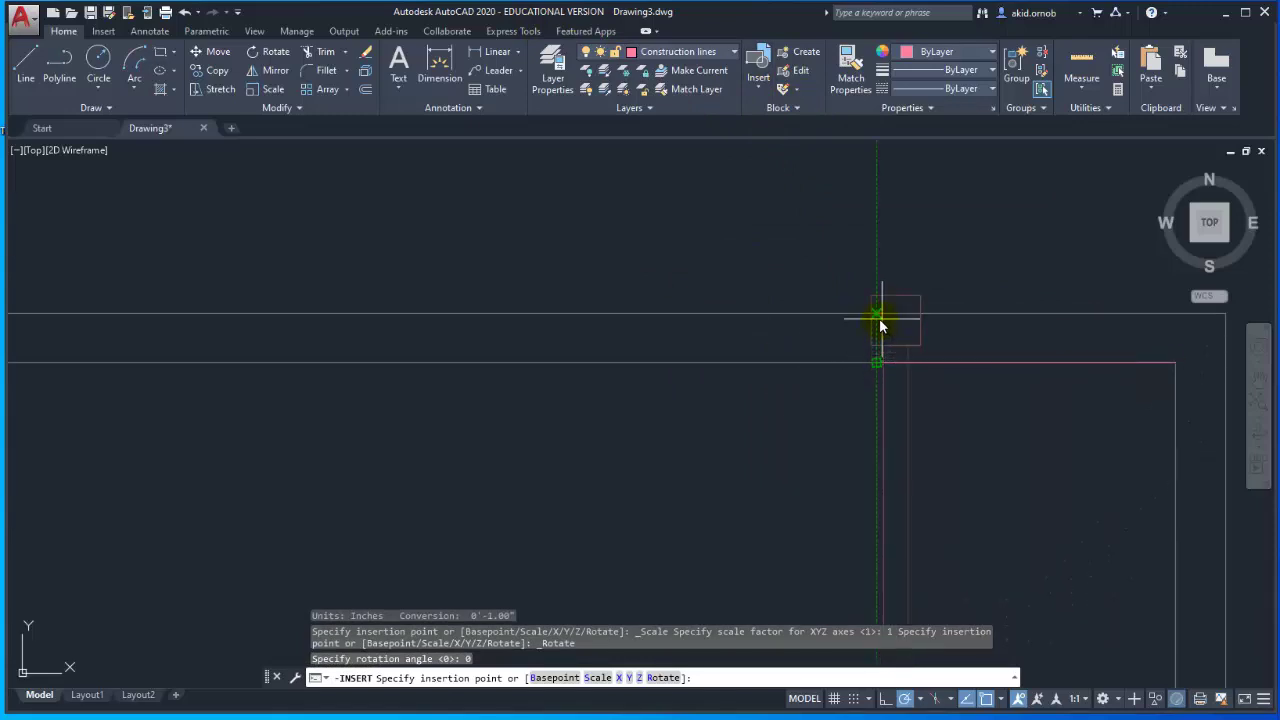
pyautogui.scroll(3, 863, 362)
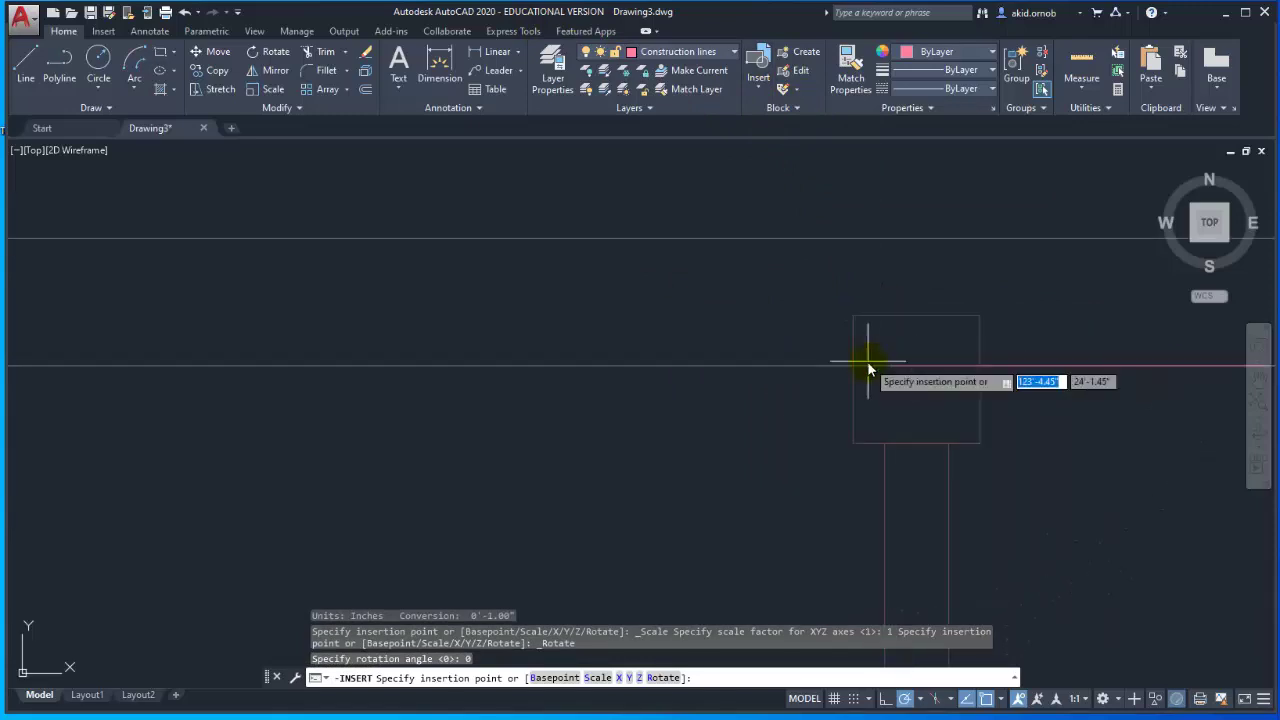
pyautogui.click(891, 243)
pyautogui.scroll(-4, 971, 300)
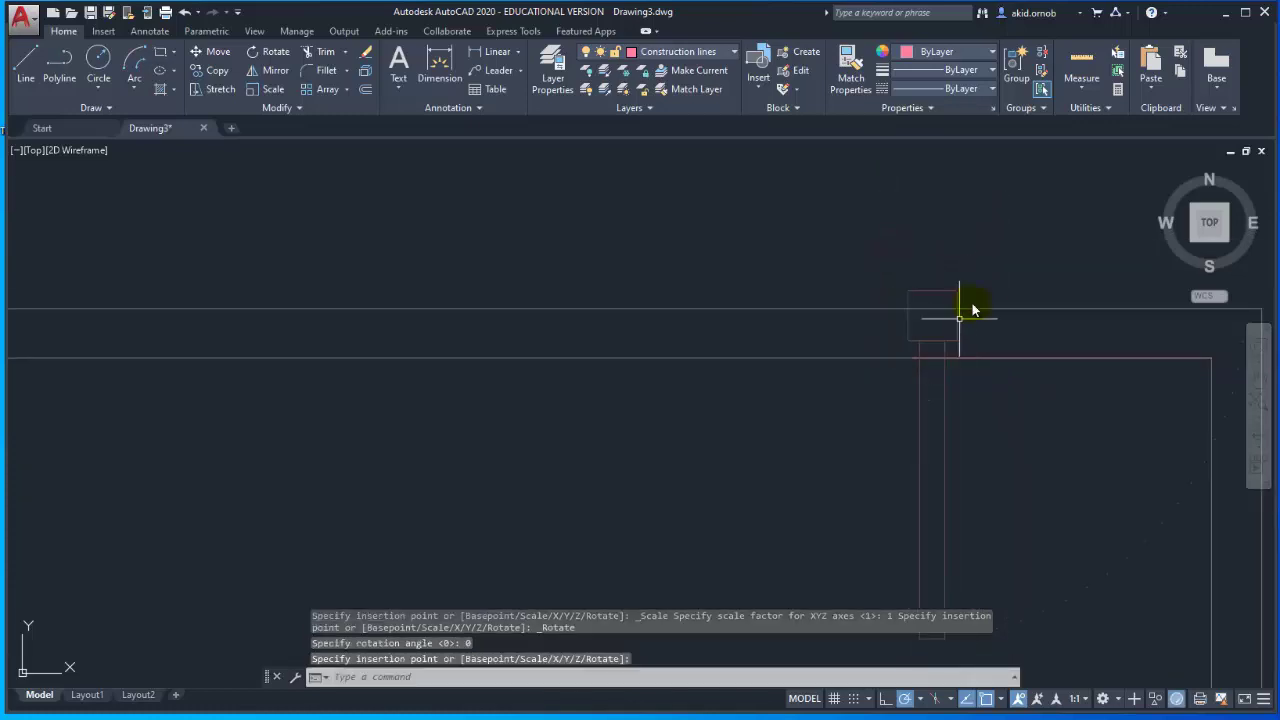
# Step: Move the inserted door straight down by its square's upper-left corner so the square's top edge lies on the outer wall line
pyautogui.click(650, 305)
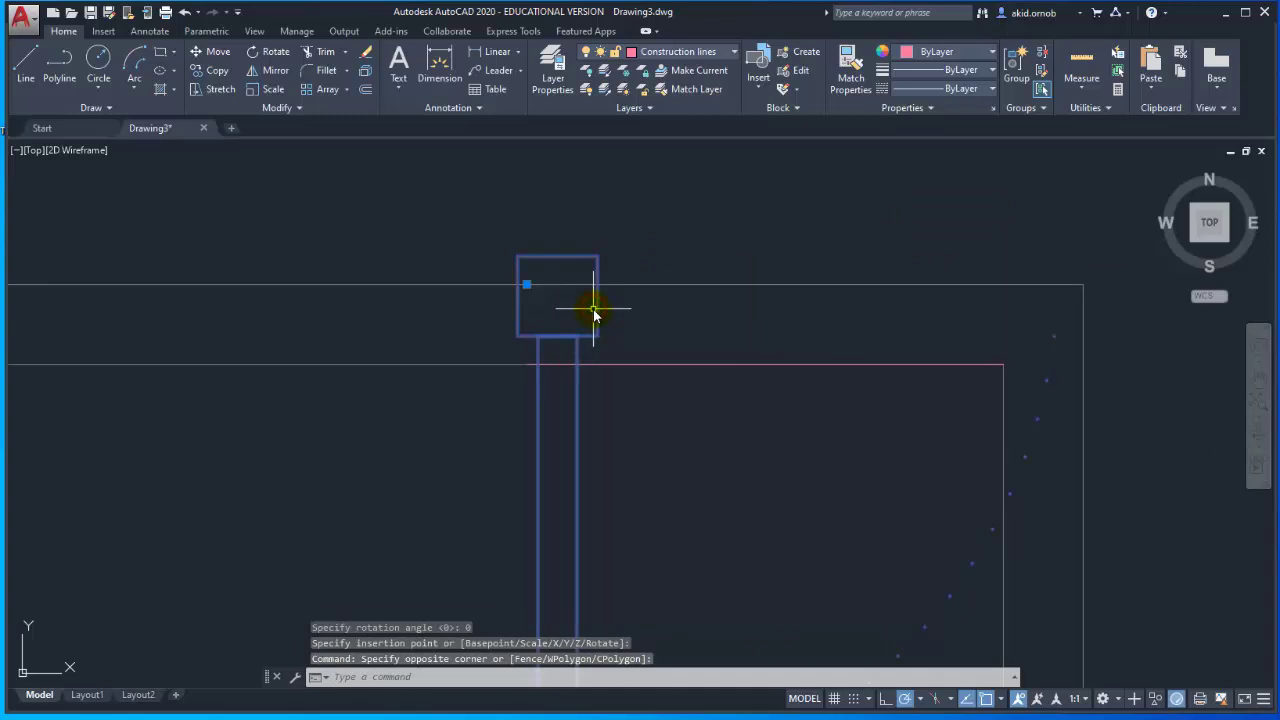
pyautogui.click(572, 288)
pyautogui.write('M')
pyautogui.press('Return')
pyautogui.click(517, 257)
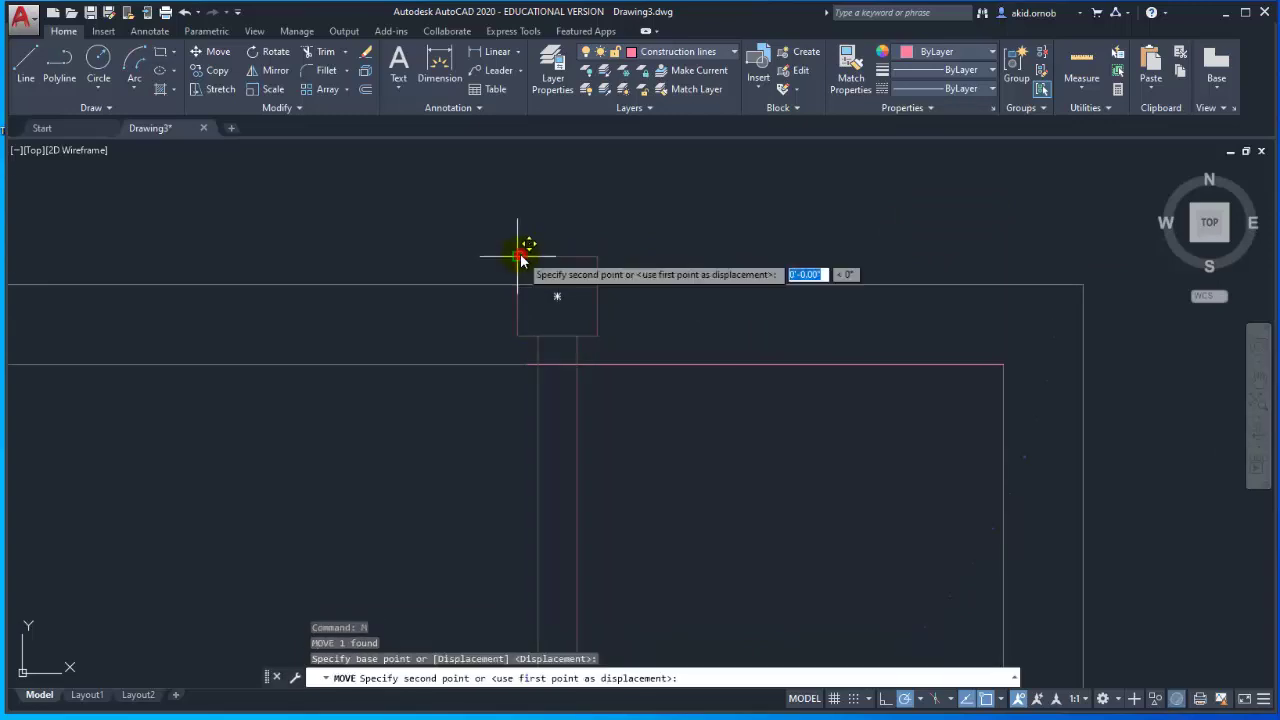
pyautogui.press('Escape')
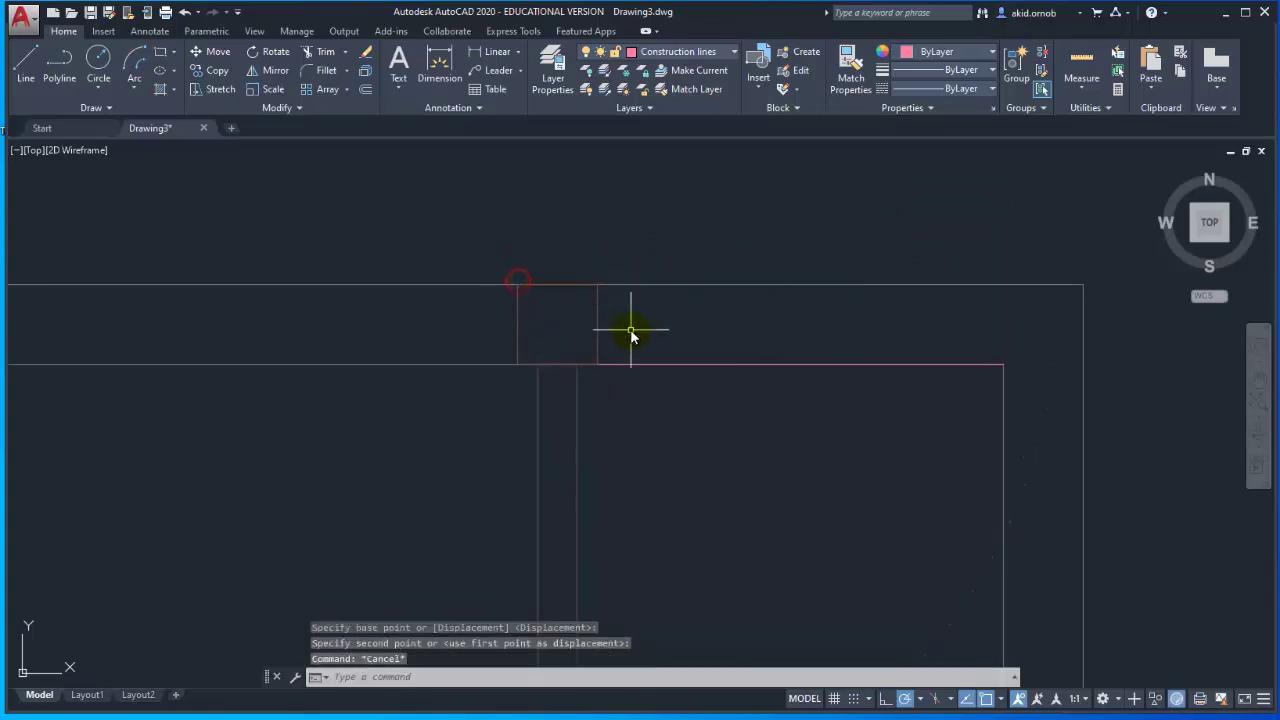
pyautogui.click(630, 330)
pyautogui.press('Return')
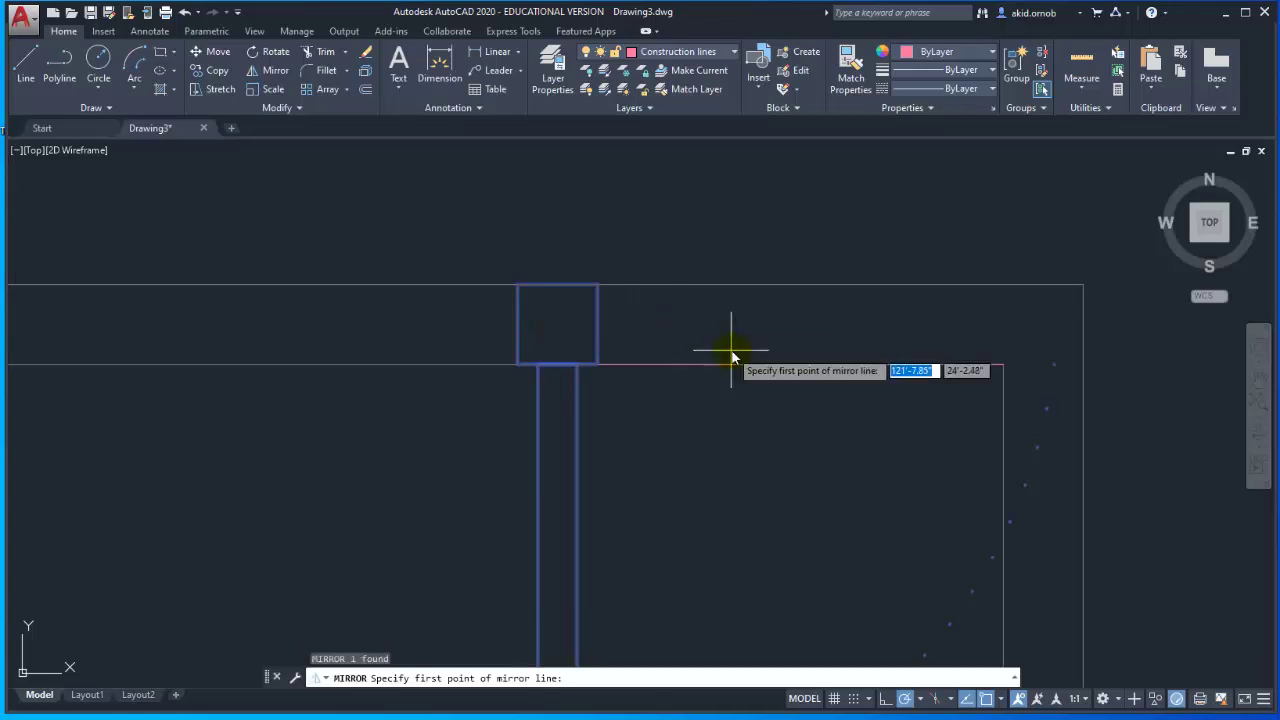
pyautogui.scroll(-2, 748, 352)
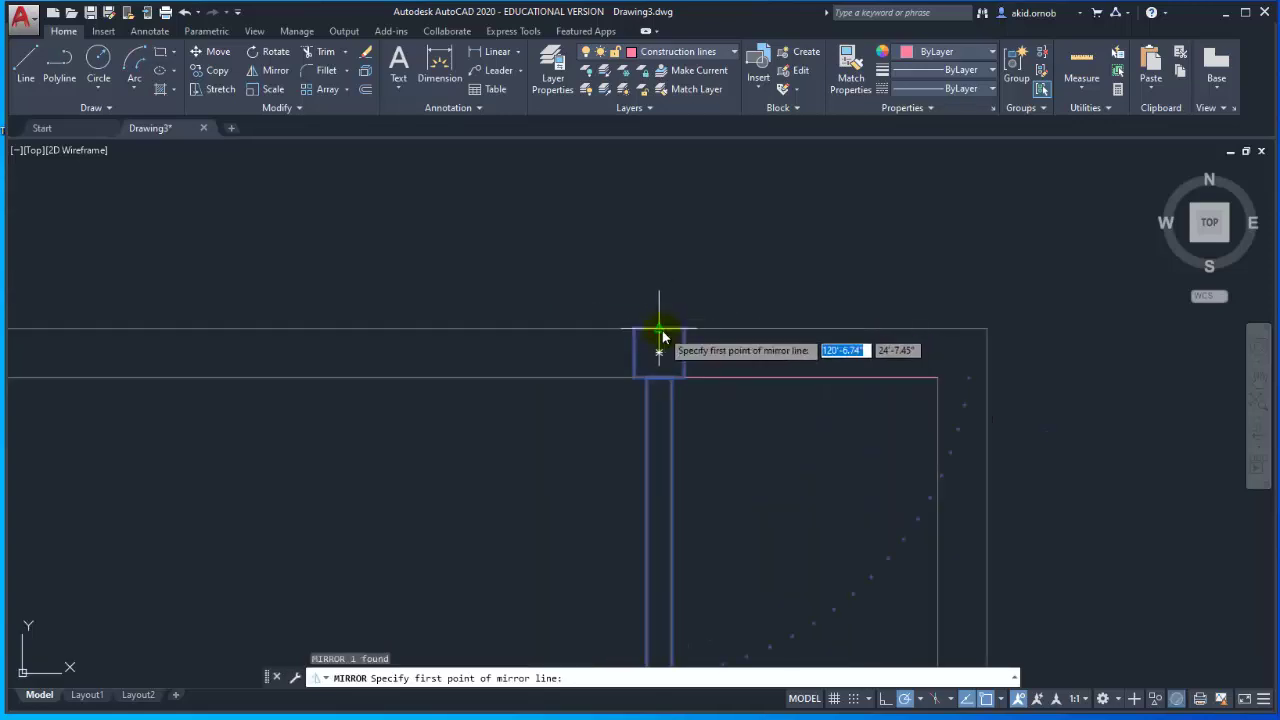
pyautogui.click(684, 332)
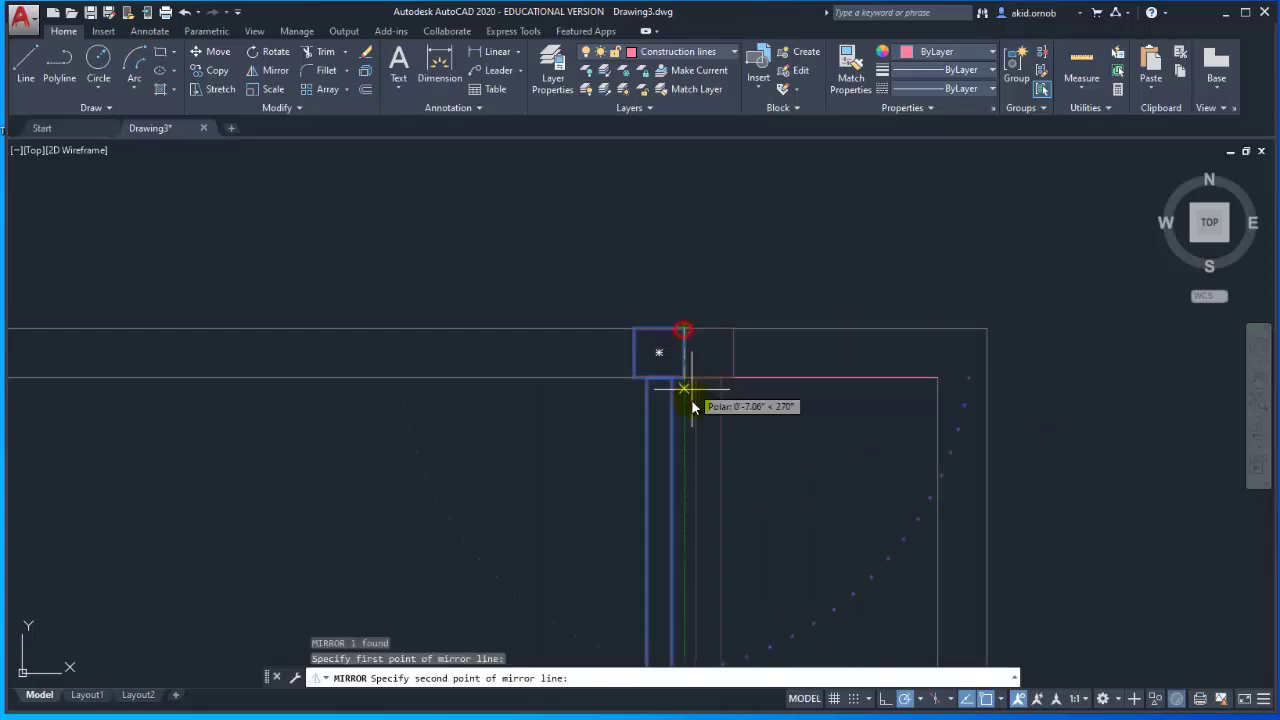
pyautogui.press('Escape')
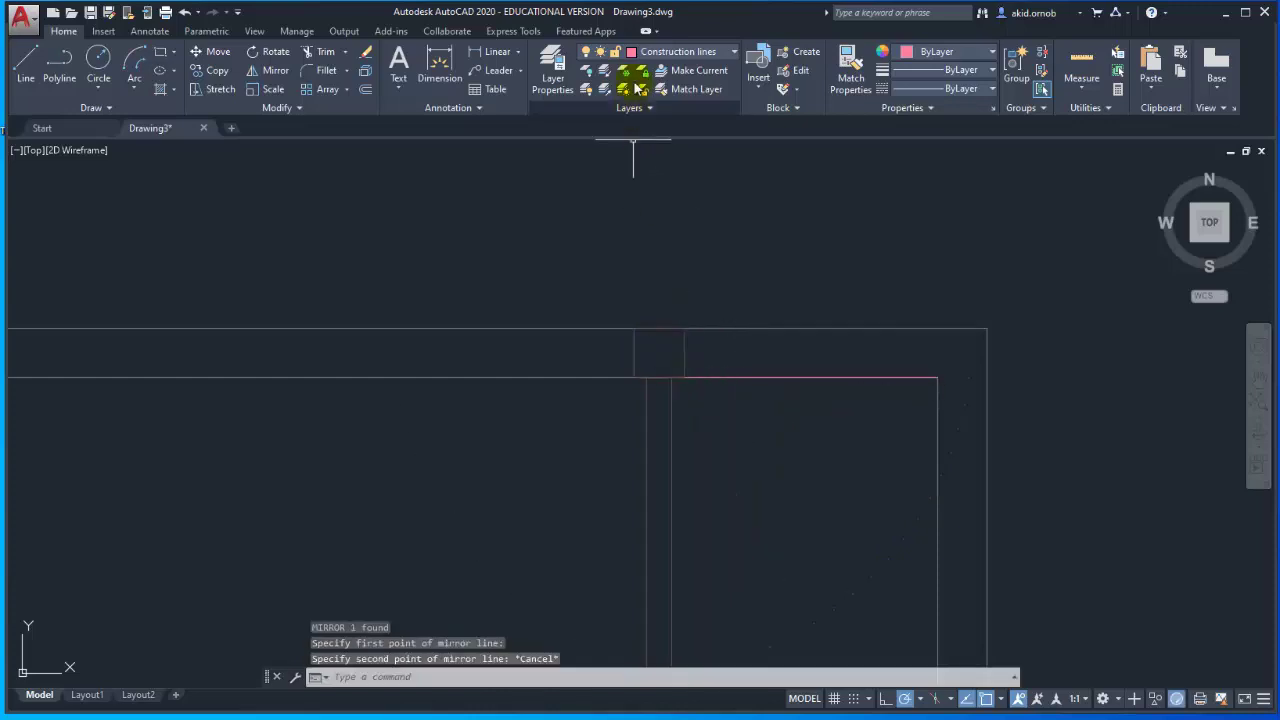
# Step: Mirror the right door about a vertical line through its square's left edge, erasing the source object
pyautogui.write('mi')
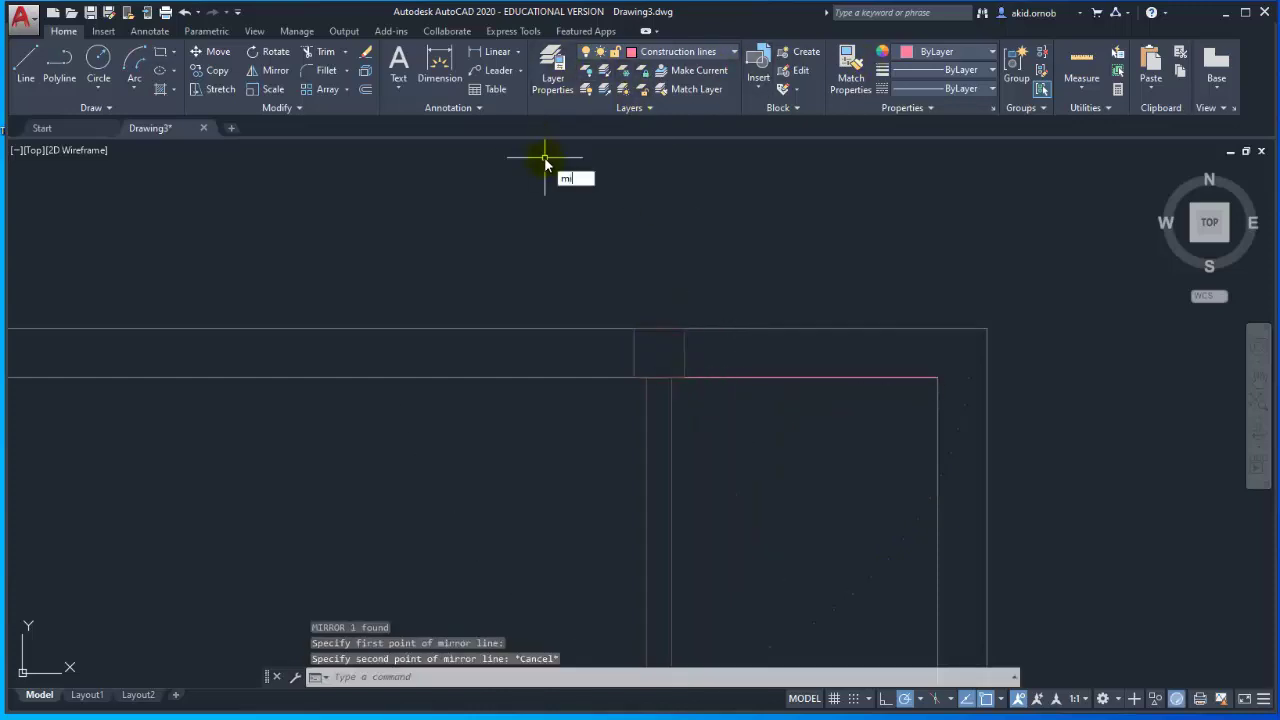
pyautogui.press('Return')
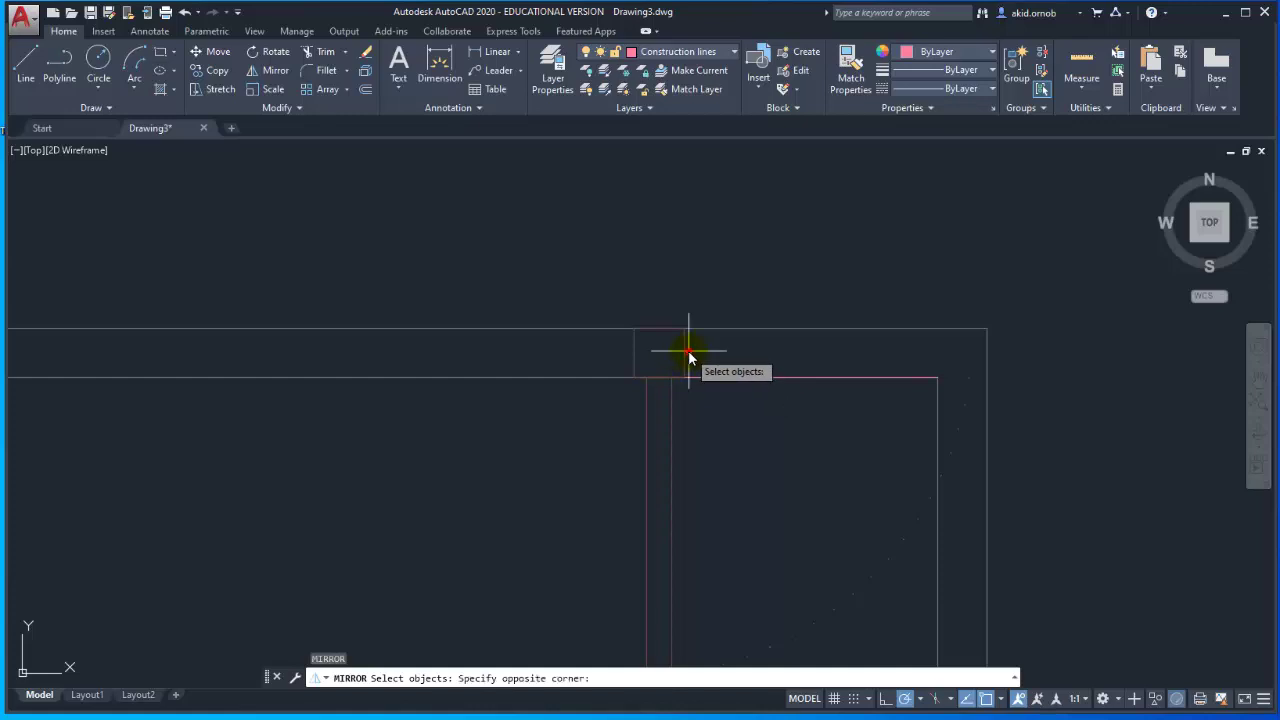
pyautogui.click(648, 360)
pyautogui.press('Return')
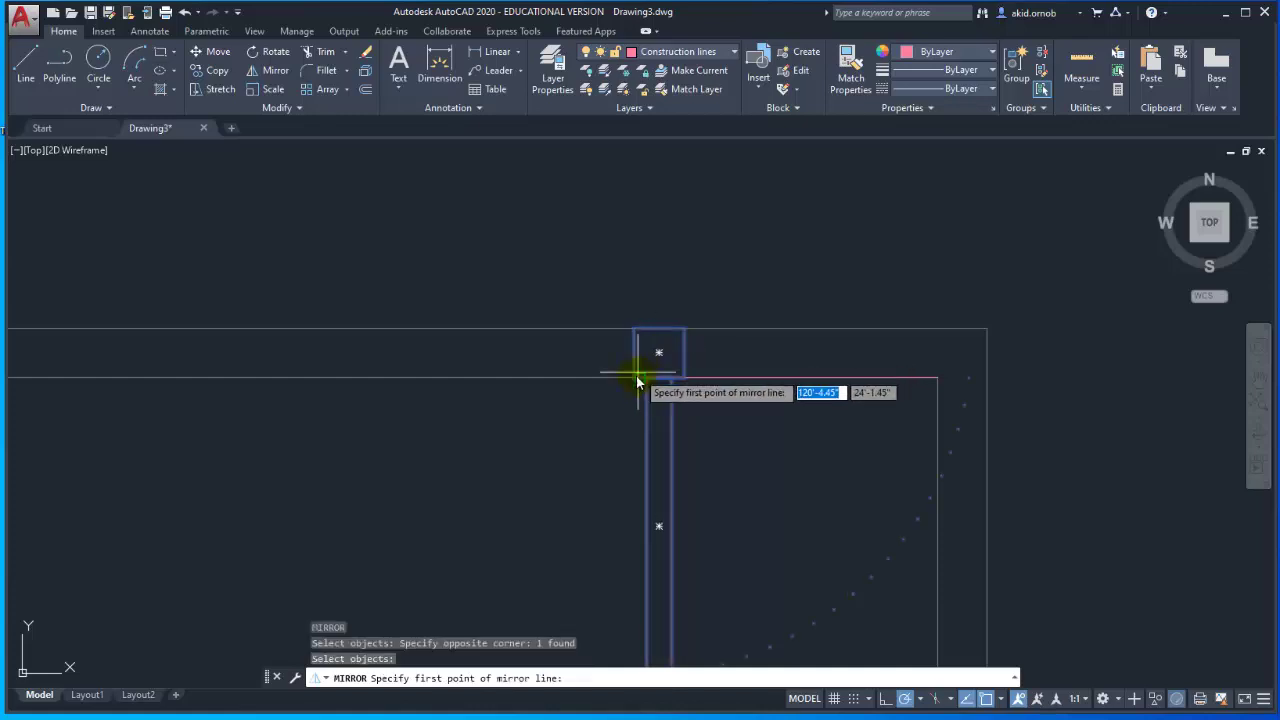
pyautogui.click(632, 380)
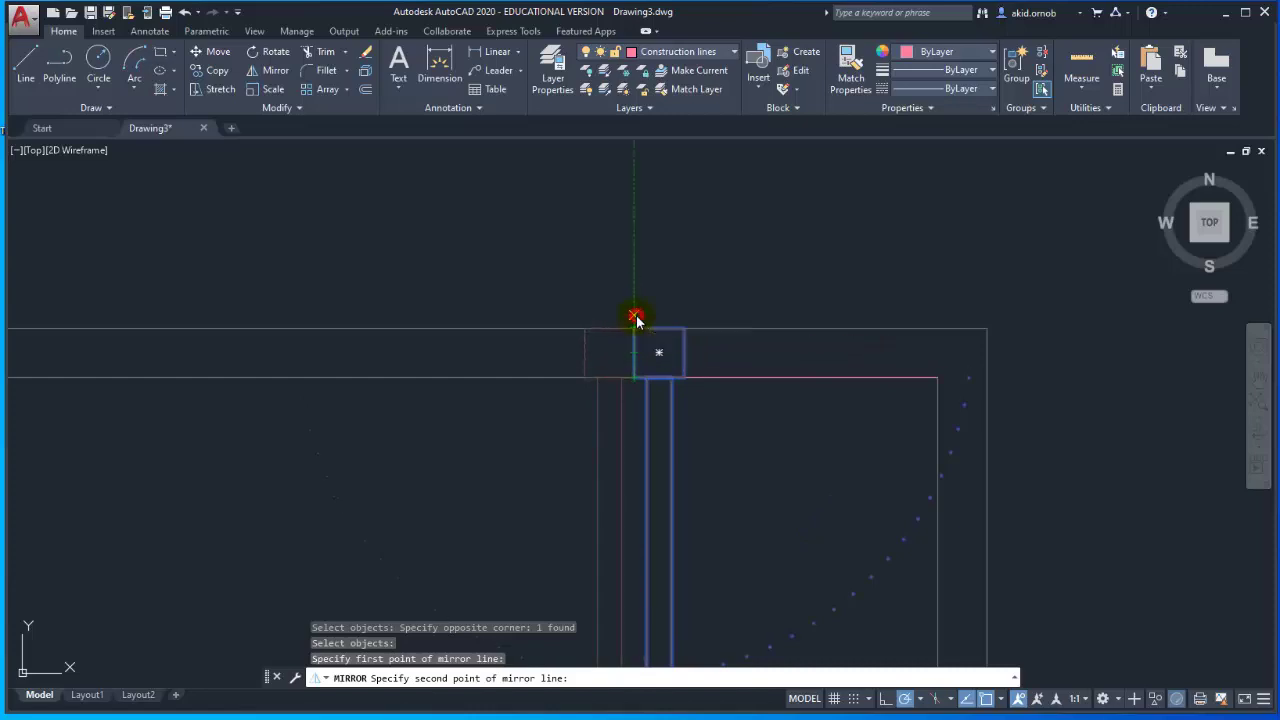
pyautogui.click(636, 318)
pyautogui.click(671, 356)
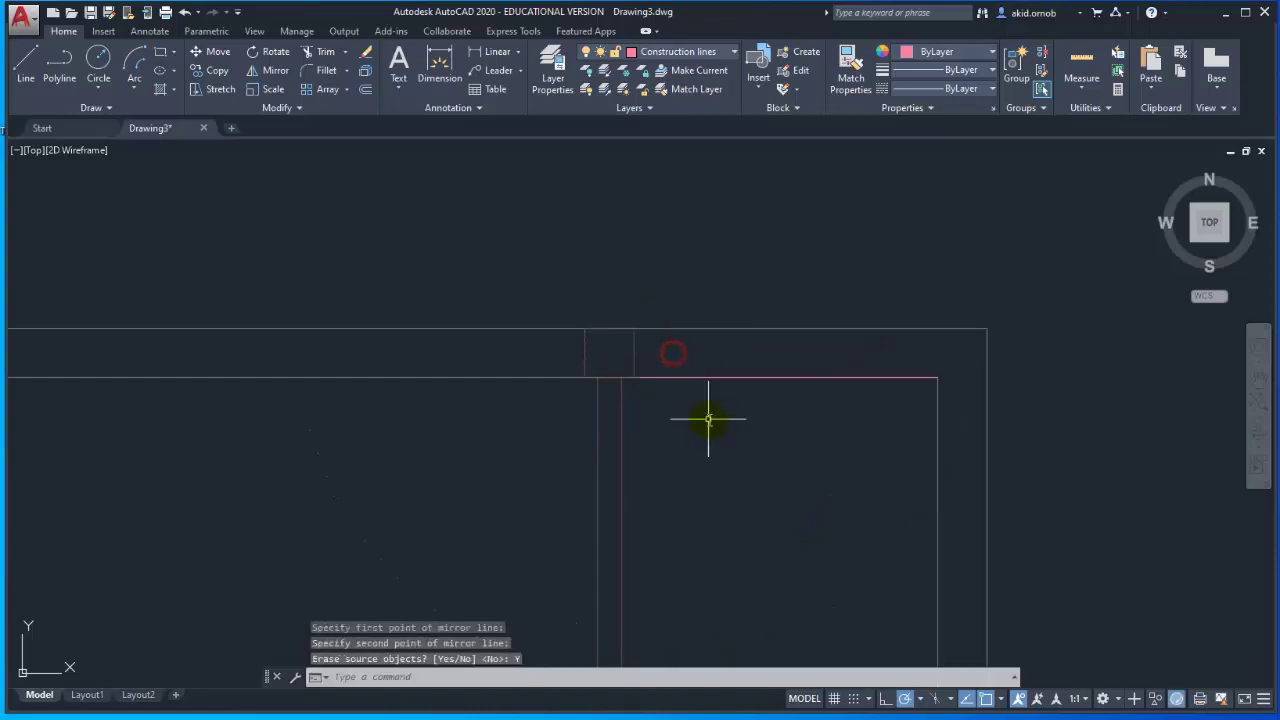
# Step: Move the mirrored door by its square's lower-right corner onto the end of the right-hand construction line
pyautogui.scroll(4, 708, 418)
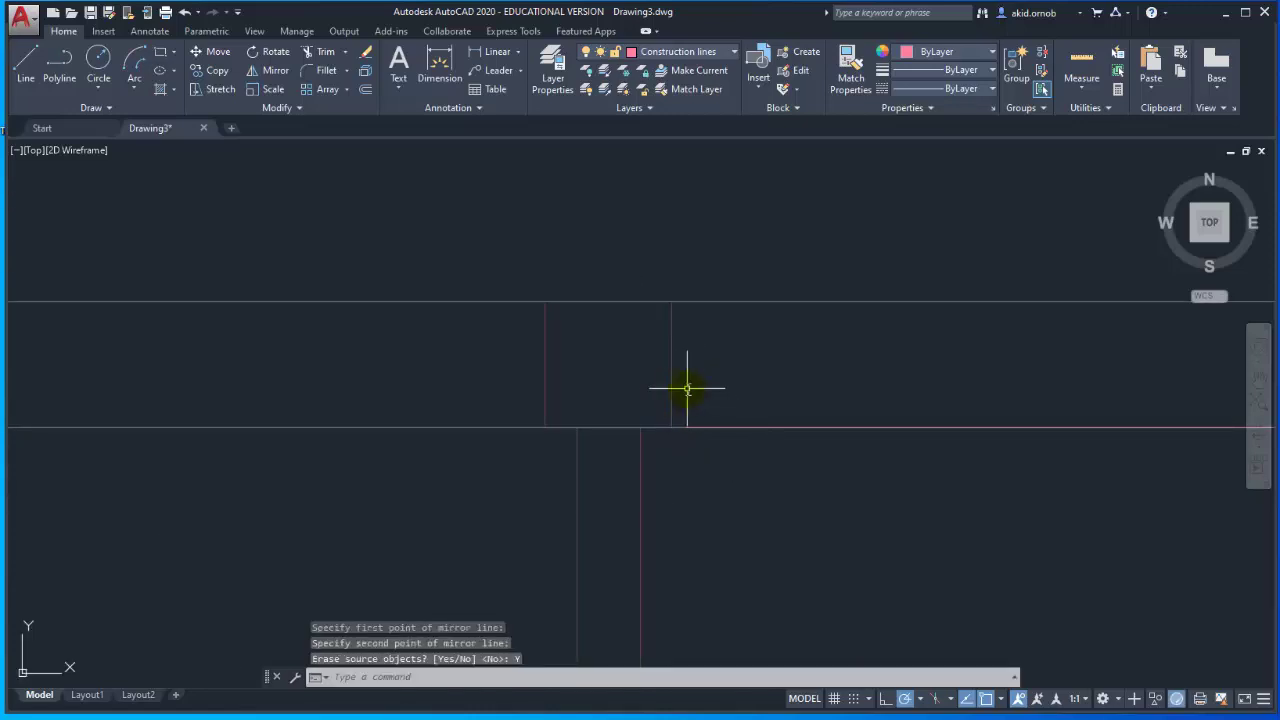
pyautogui.click(690, 385)
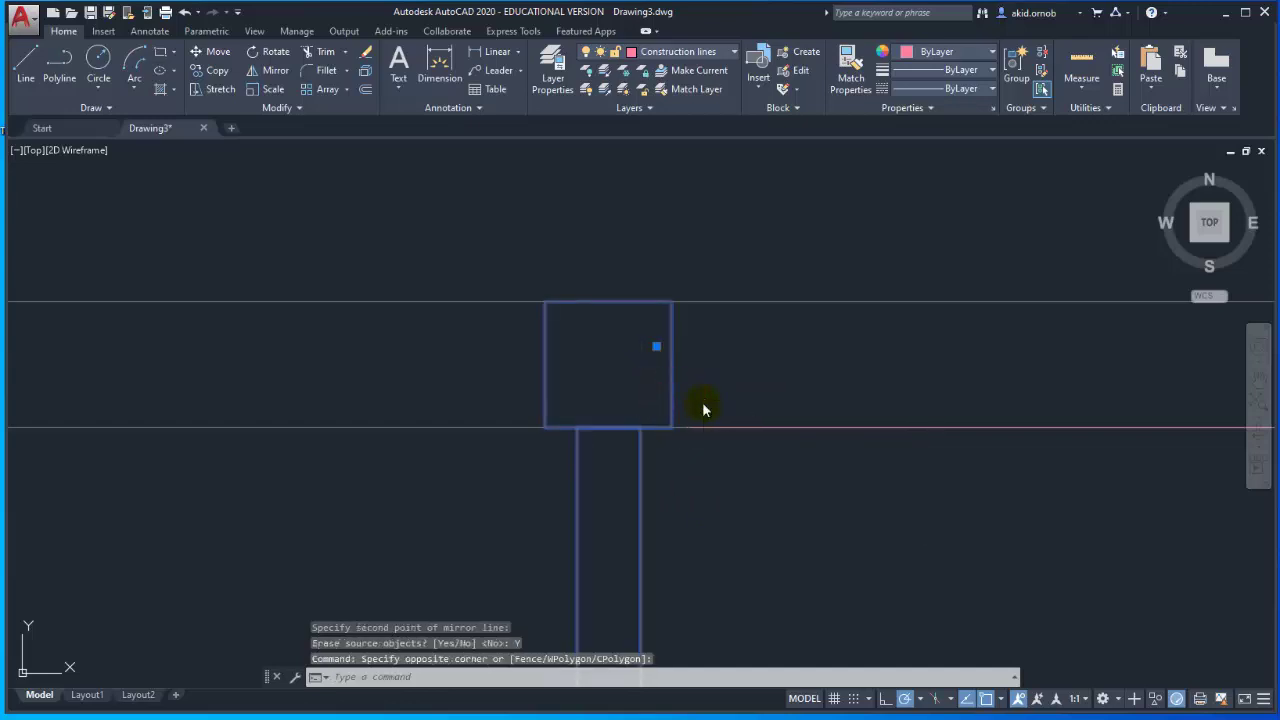
pyautogui.click(702, 402)
pyautogui.write('m')
pyautogui.press('Return')
pyautogui.scroll(4, 690, 415)
pyautogui.click(616, 450)
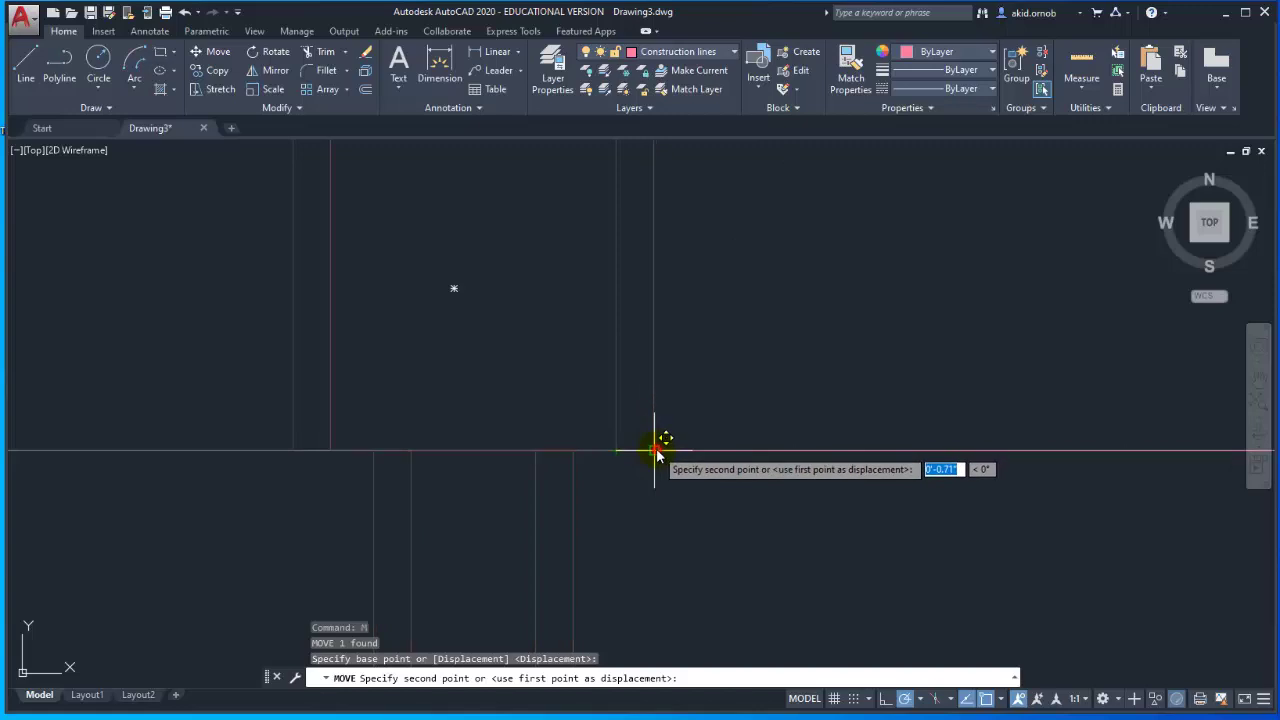
pyautogui.click(657, 455)
pyautogui.scroll(-5, 731, 429)
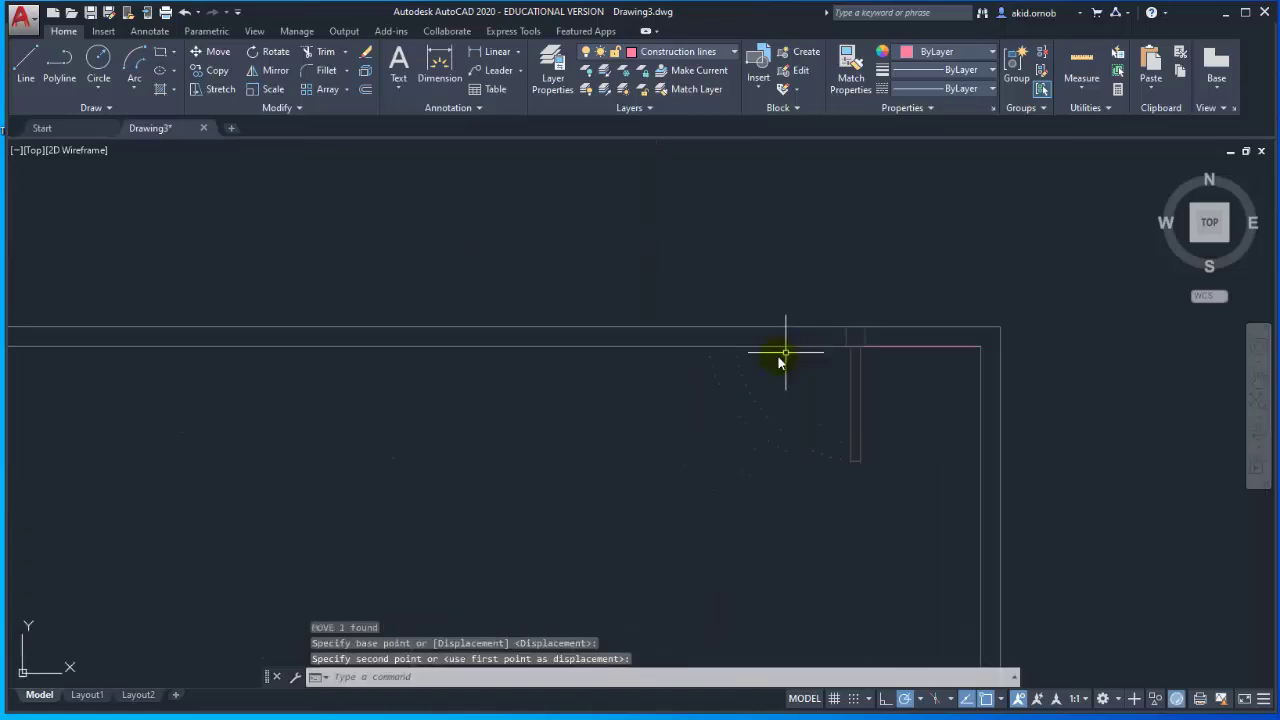
# Step: Draw a vertical line from the inner to the outer wall line at the end of the left door's swing arc
pyautogui.scroll(-3, 677, 397)
pyautogui.scroll(3, 520, 380)
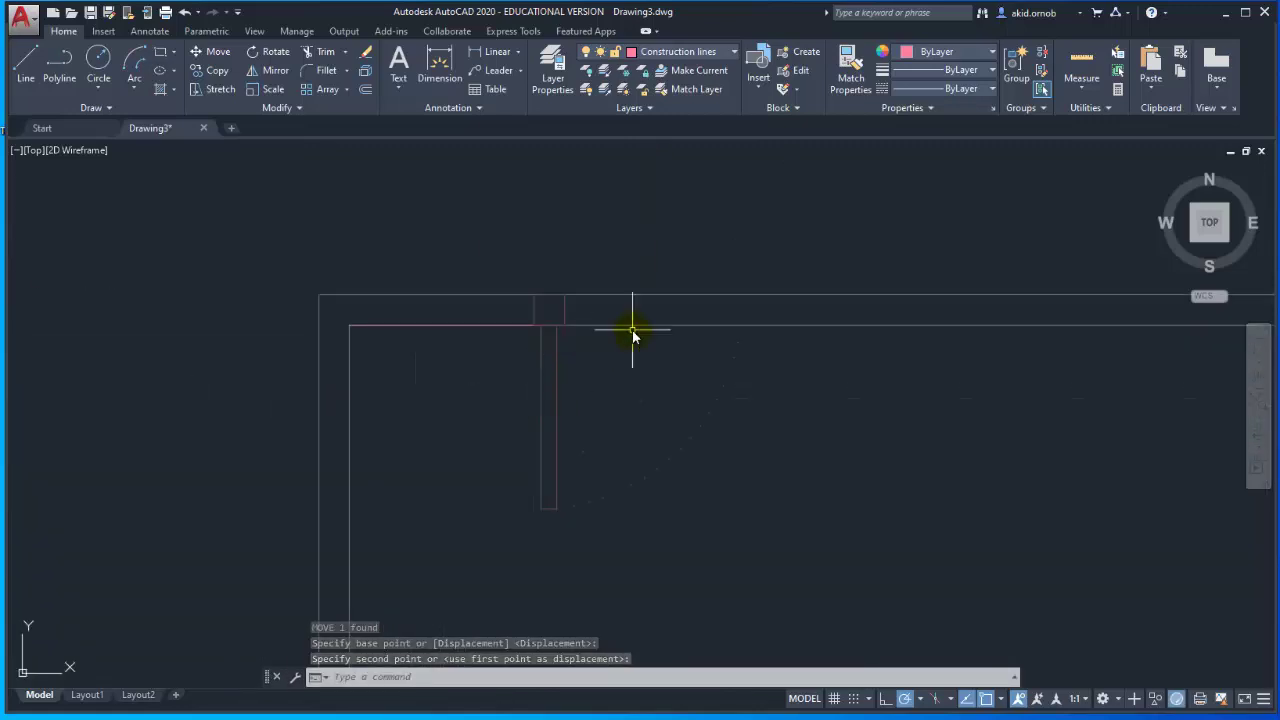
pyautogui.scroll(2, 651, 345)
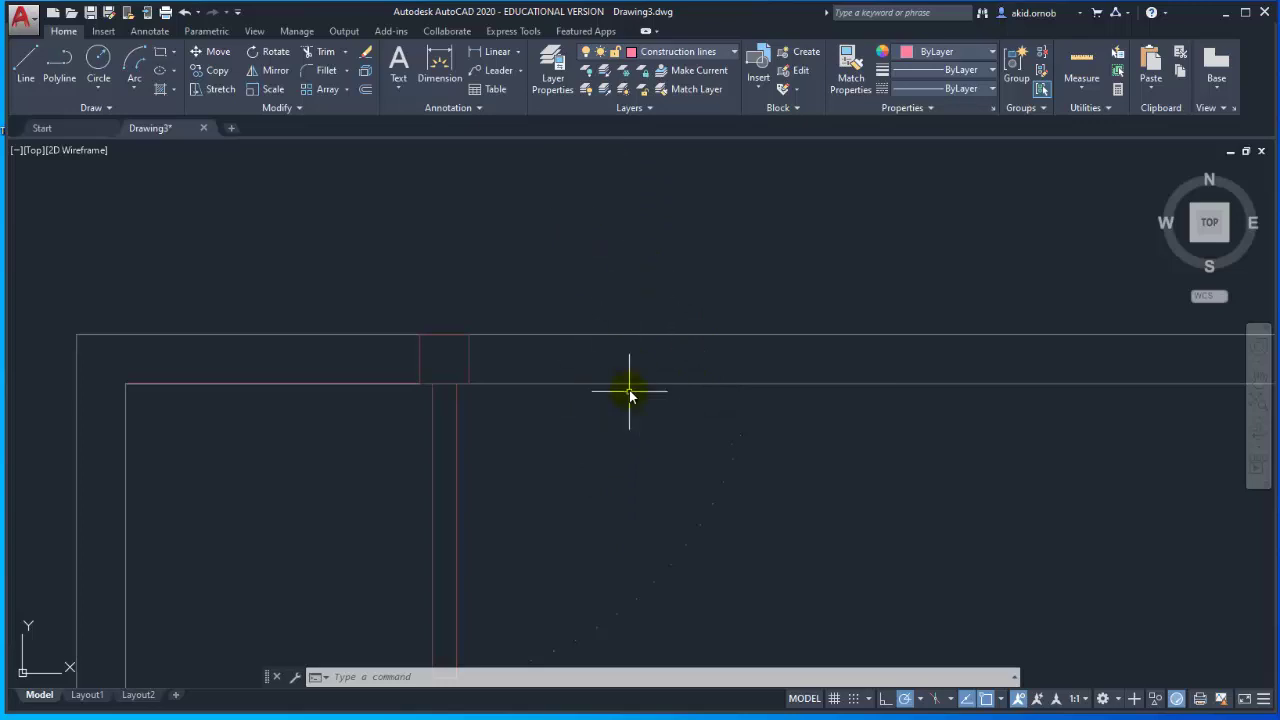
pyautogui.click(27, 75)
pyautogui.scroll(4, 749, 386)
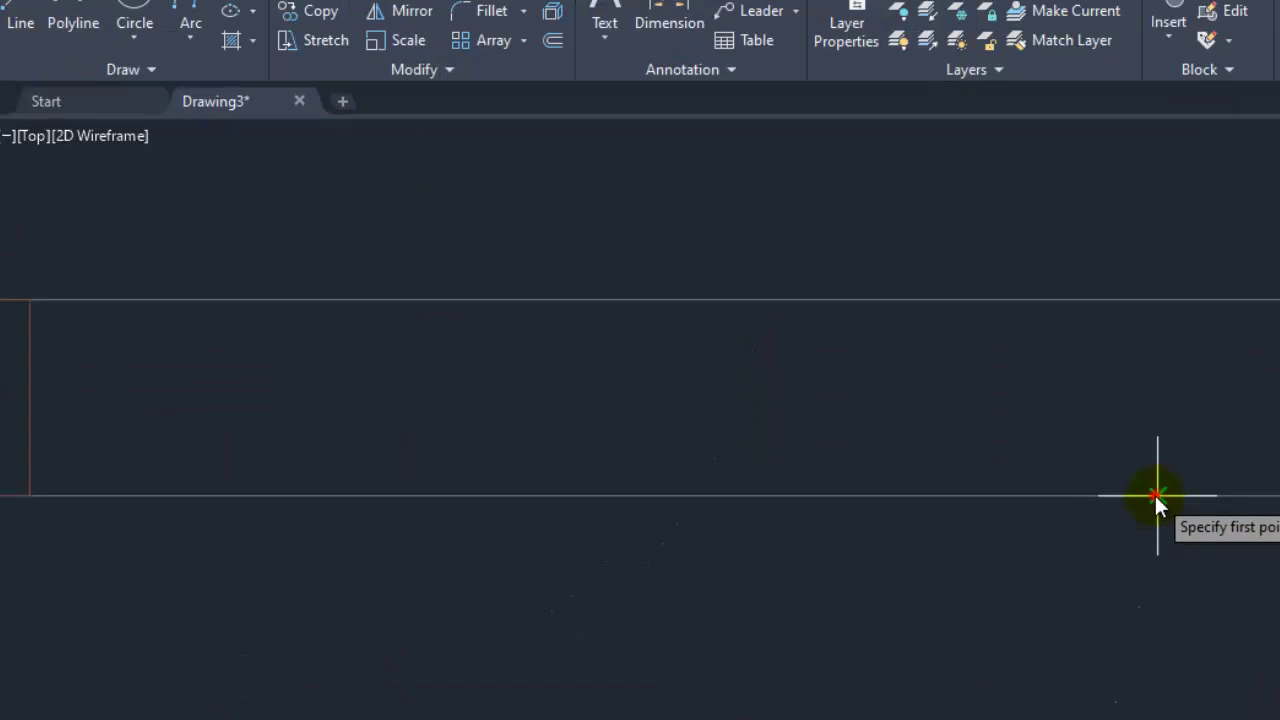
pyautogui.click(1155, 495)
pyautogui.click(1150, 300)
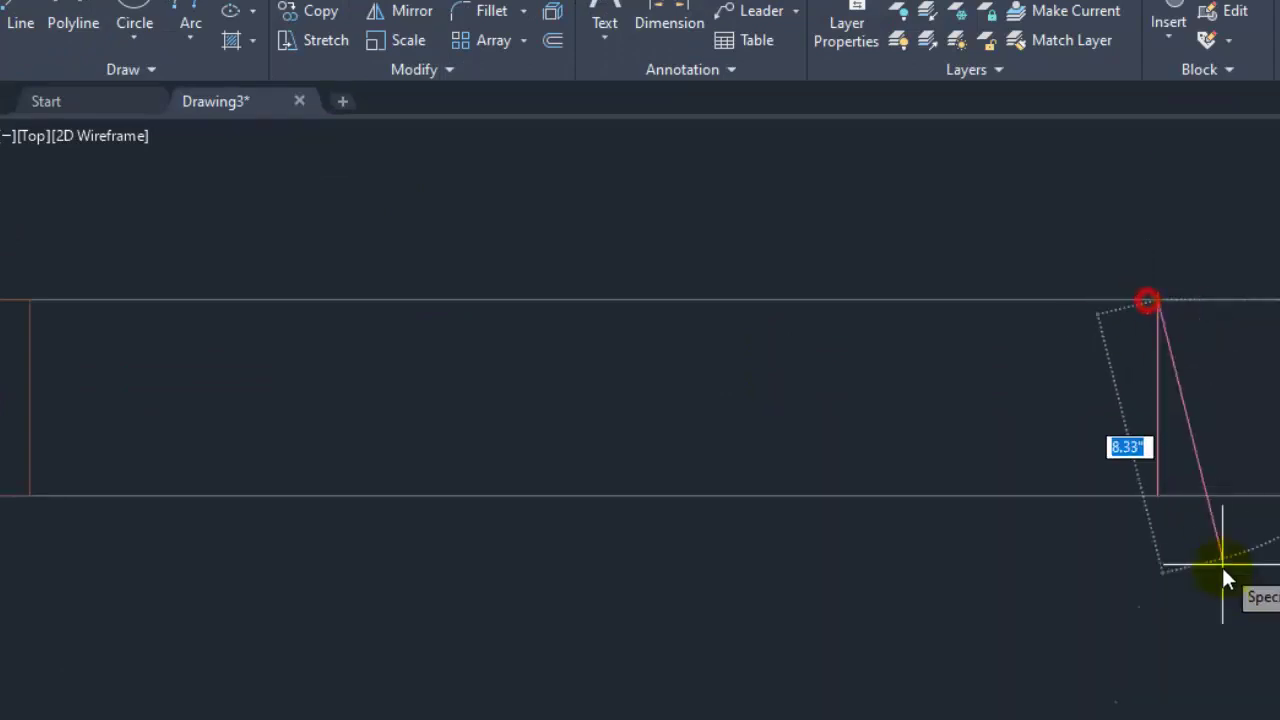
pyautogui.press('Escape')
# Step: Draw a line from the inner to the outer wall line at the end of the right door's swing arc
pyautogui.scroll(-3, 1181, 501)
pyautogui.moveTo(1181, 501); pyautogui.dragTo(662, 465, button='middle')
pyautogui.scroll(-3, 662, 465)
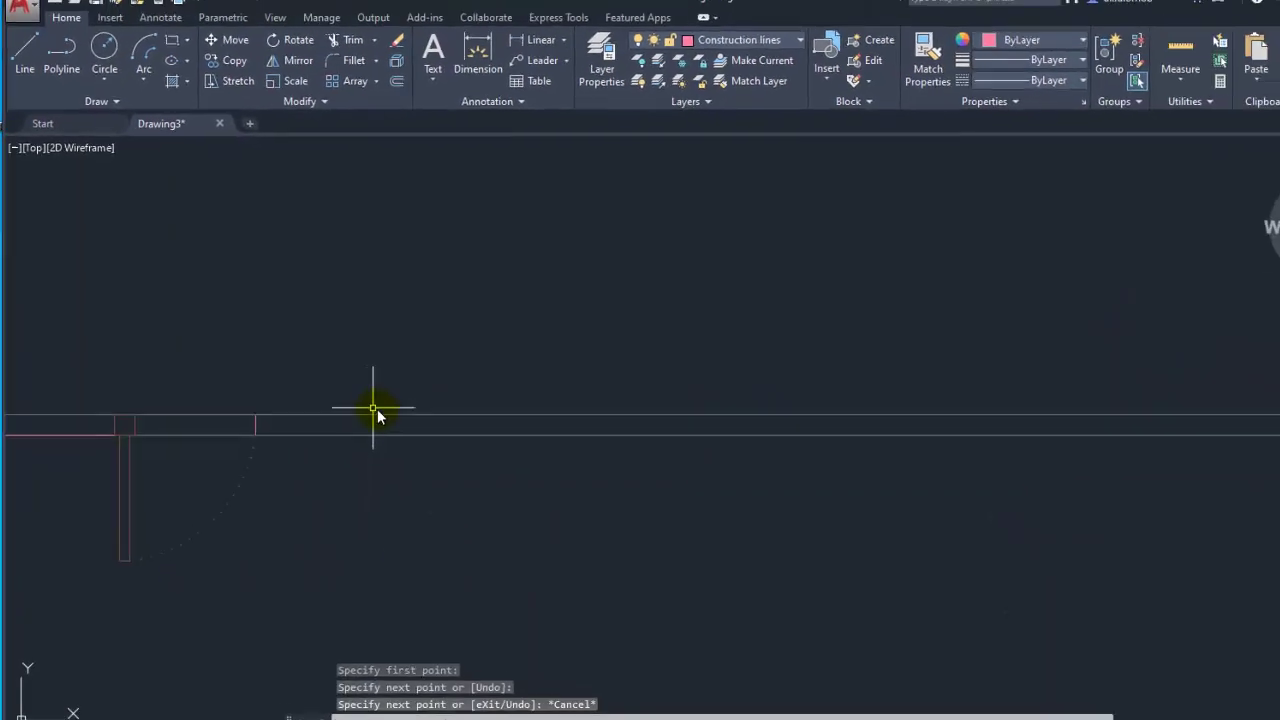
pyautogui.scroll(-5, 667, 486)
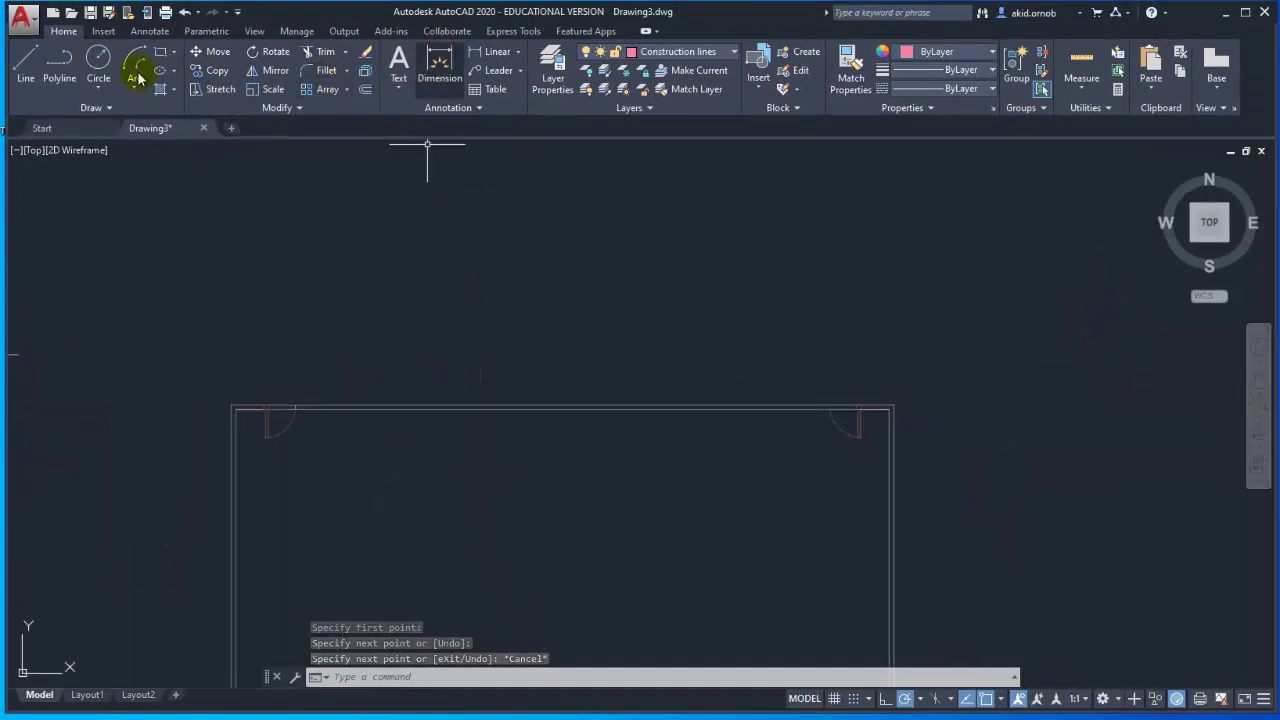
pyautogui.click(27, 62)
pyautogui.scroll(5, 870, 412)
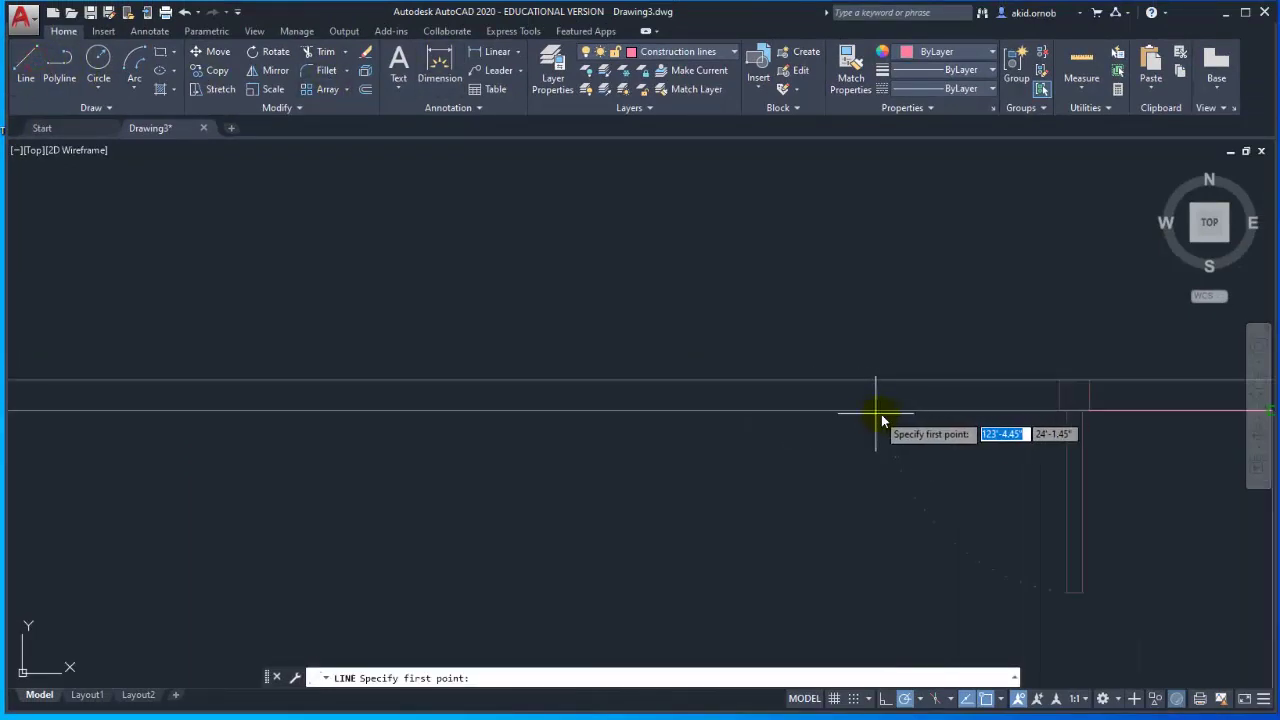
pyautogui.click(871, 410)
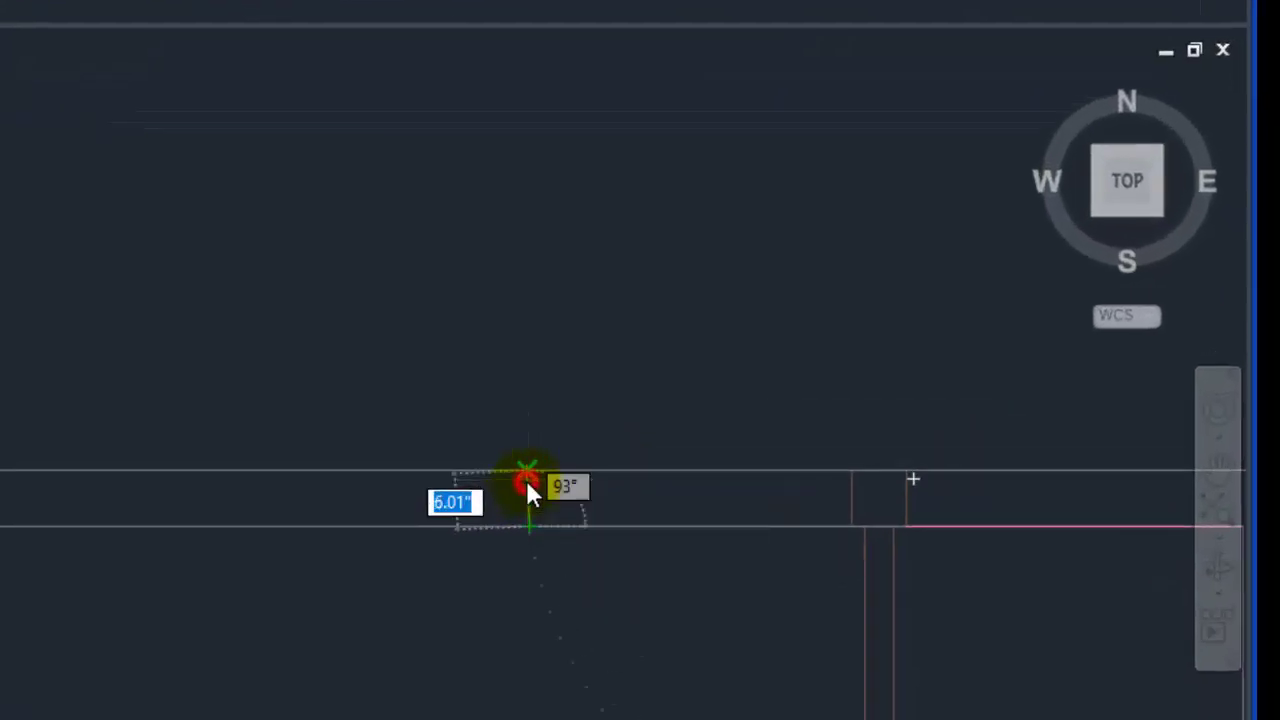
pyautogui.click(527, 481)
pyautogui.press('Escape')
pyautogui.scroll(-2, 313, 636)
pyautogui.scroll(6, 583, 558)
pyautogui.scroll(2, 576, 548)
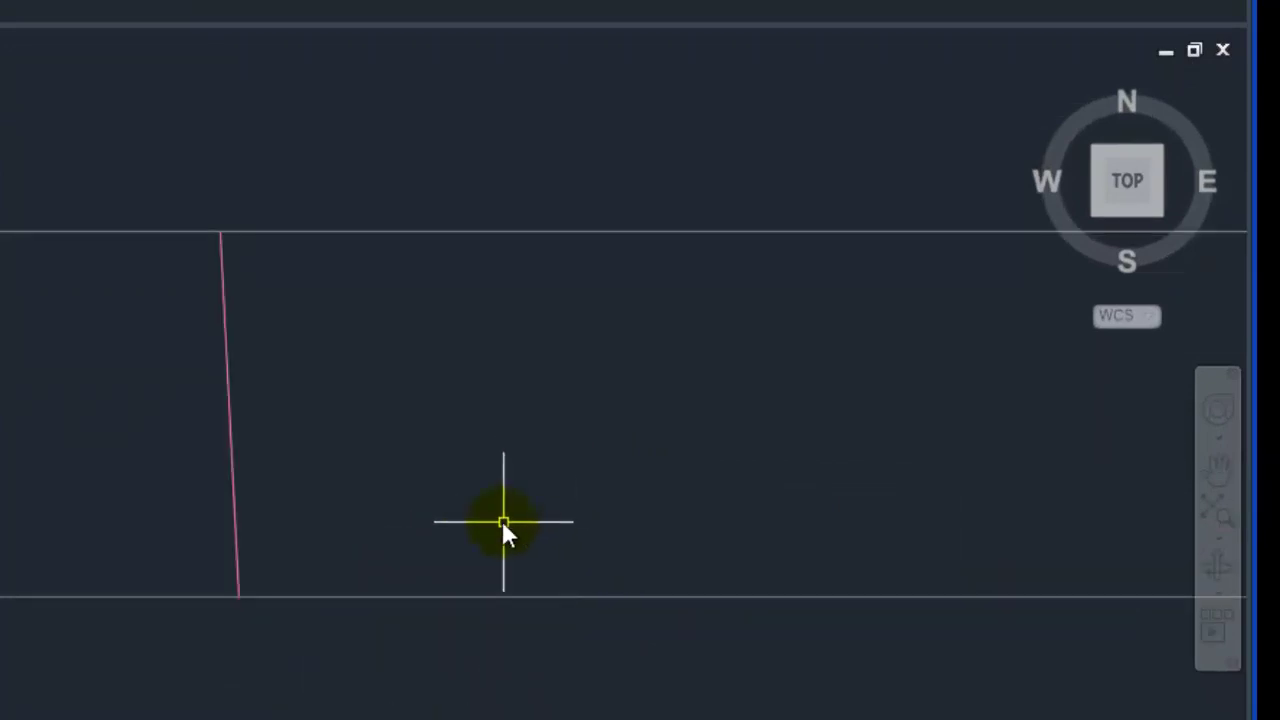
pyautogui.scroll(-8, 503, 521)
pyautogui.scroll(8, 503, 521)
pyautogui.click(431, 475)
pyautogui.click(249, 420)
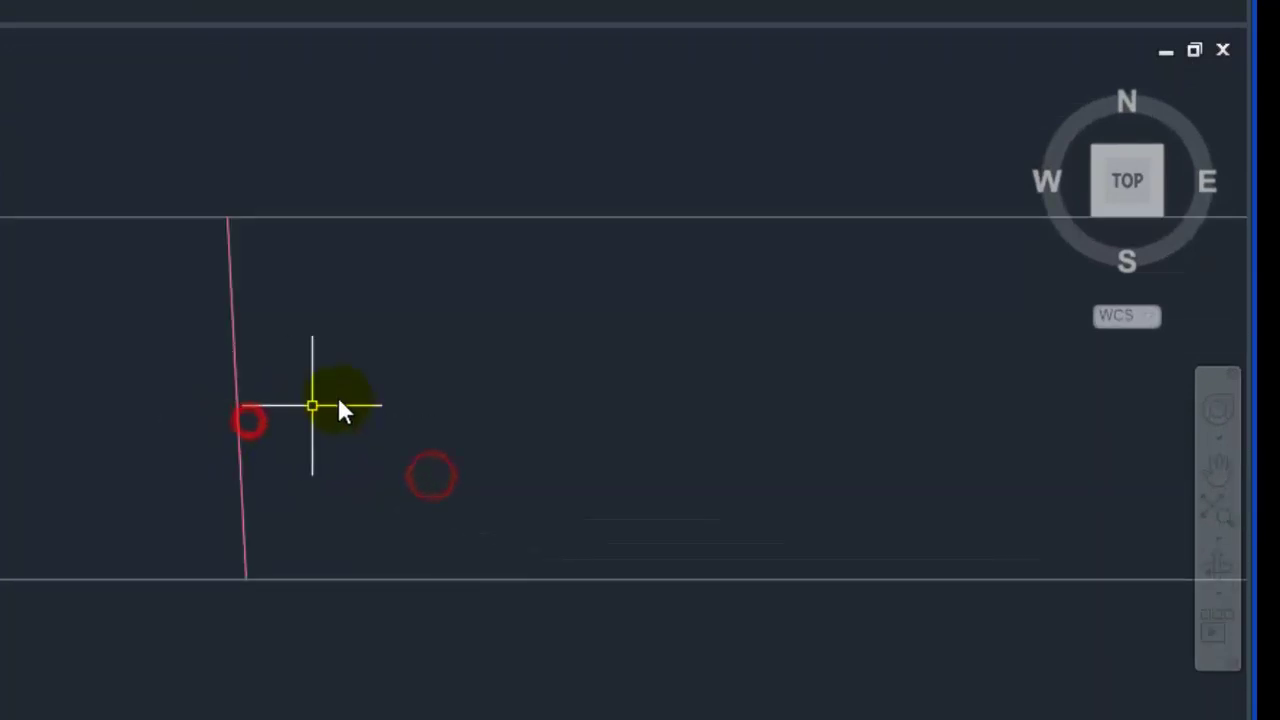
pyautogui.click(232, 215)
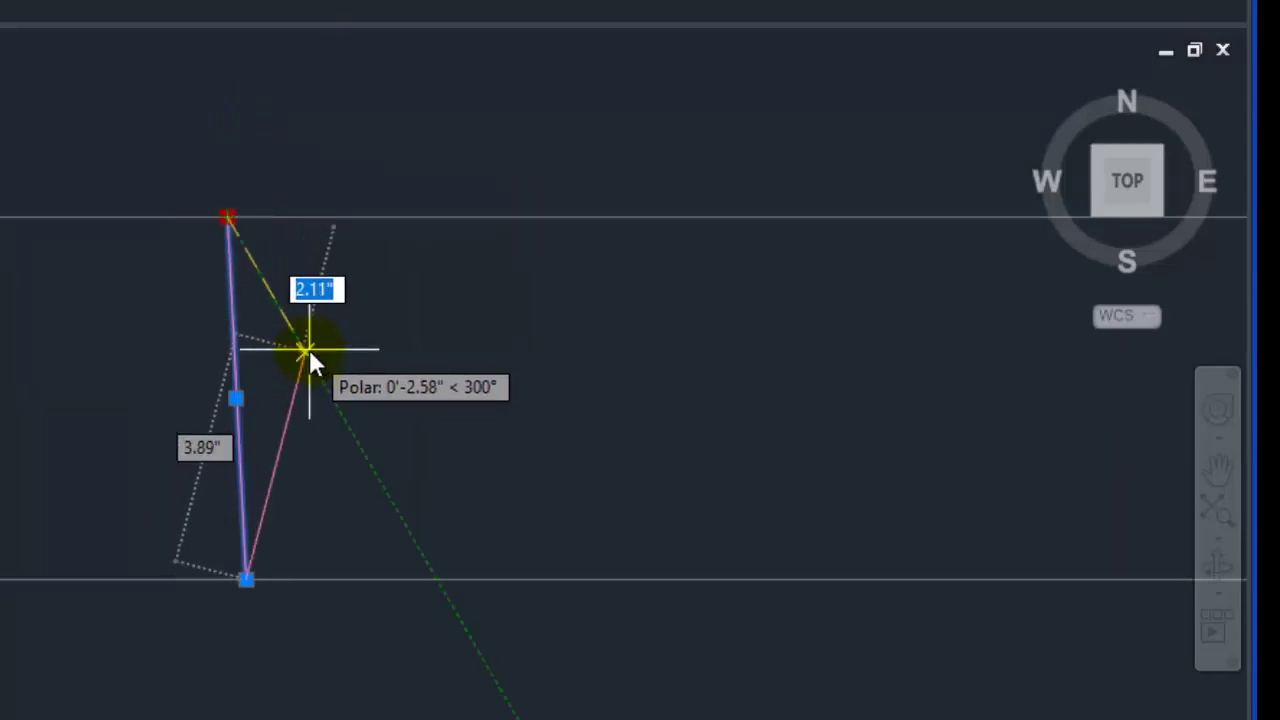
pyautogui.press('BackSpace')
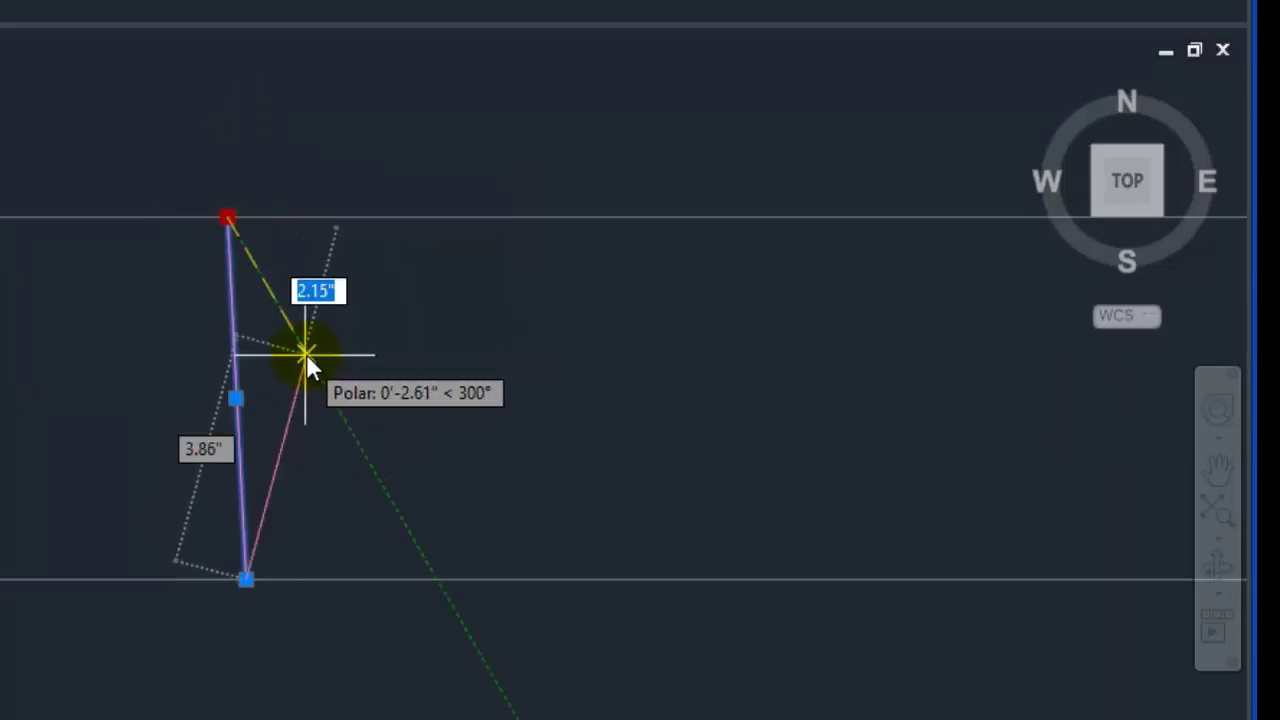
pyautogui.press('BackSpace')
pyautogui.press('Escape')
# Step: Delete the slanted line between the wall lines at the right door's opening
pyautogui.click(302, 351)
pyautogui.click(106, 355)
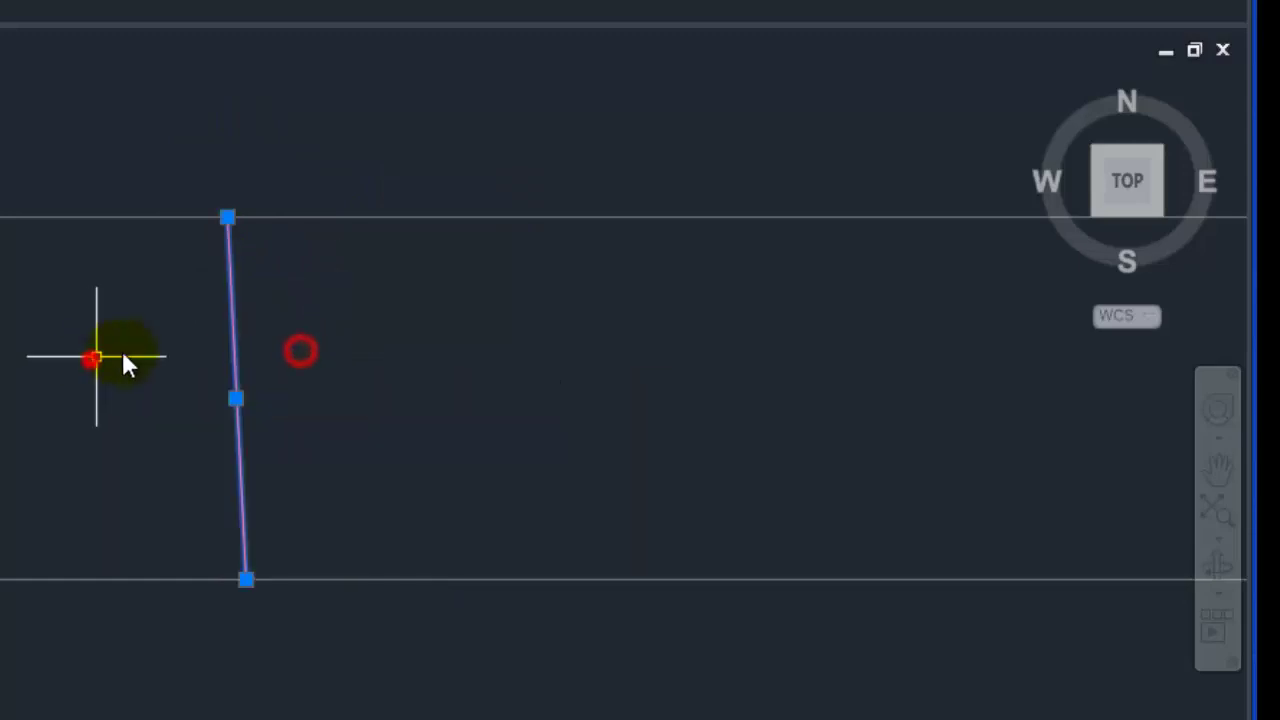
pyautogui.press('Delete')
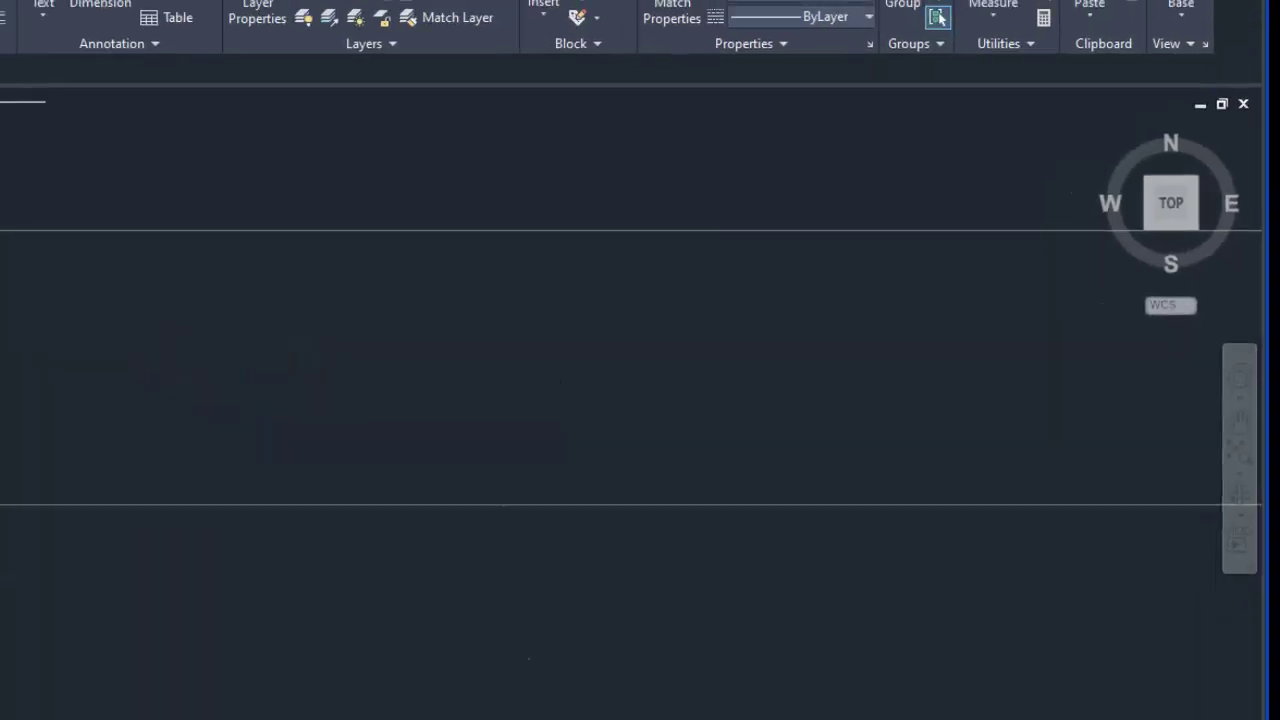
# Step: Redraw the right door's opening edge as a vertical line from the swing arc's end on the inner wall line to the outer wall line
pyautogui.click(0, 0)
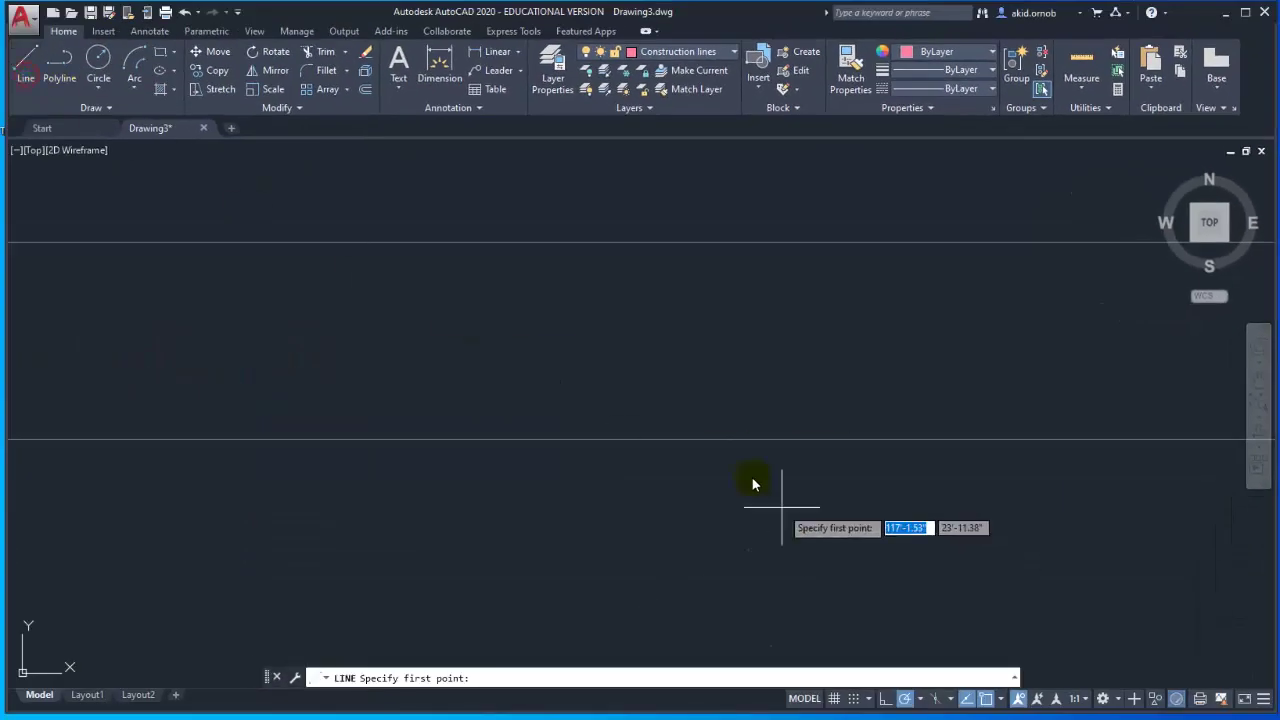
pyautogui.click(511, 504)
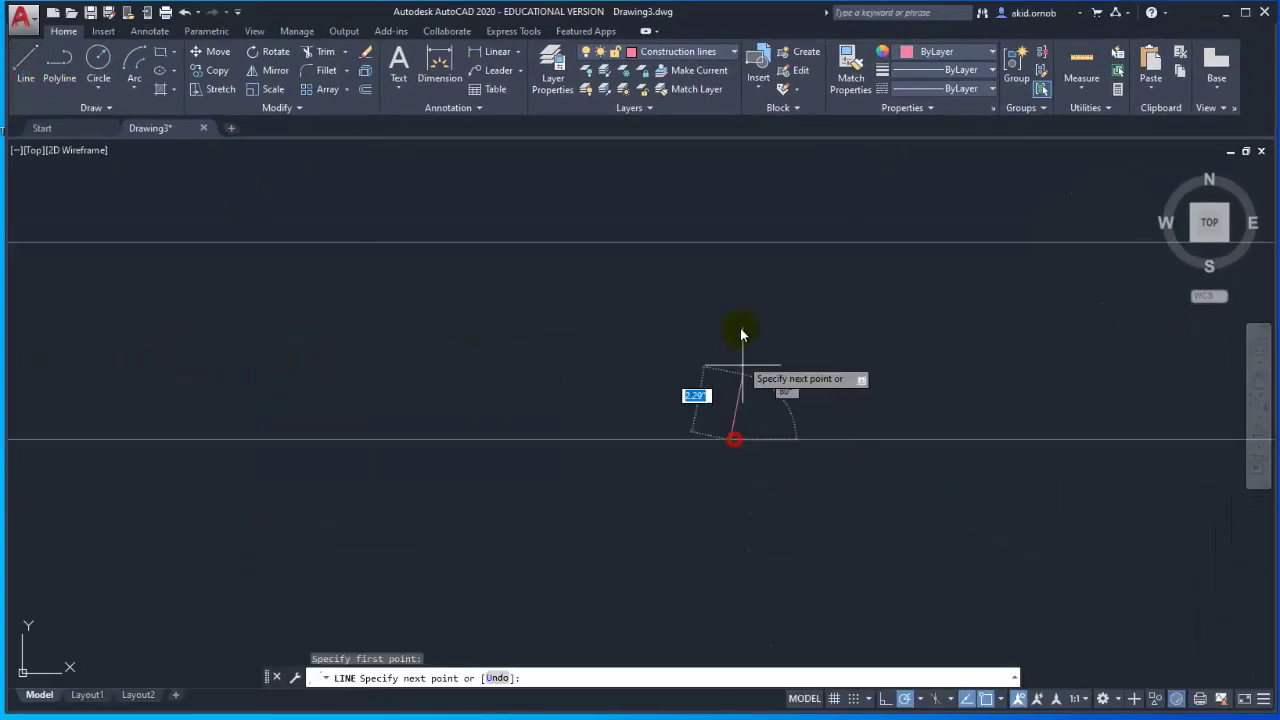
pyautogui.click(733, 245)
pyautogui.press('Escape')
# Step: Trim the inner and outer wall lines across the right door's opening, using all objects as cutting edges
pyautogui.scroll(-8, 853, 345)
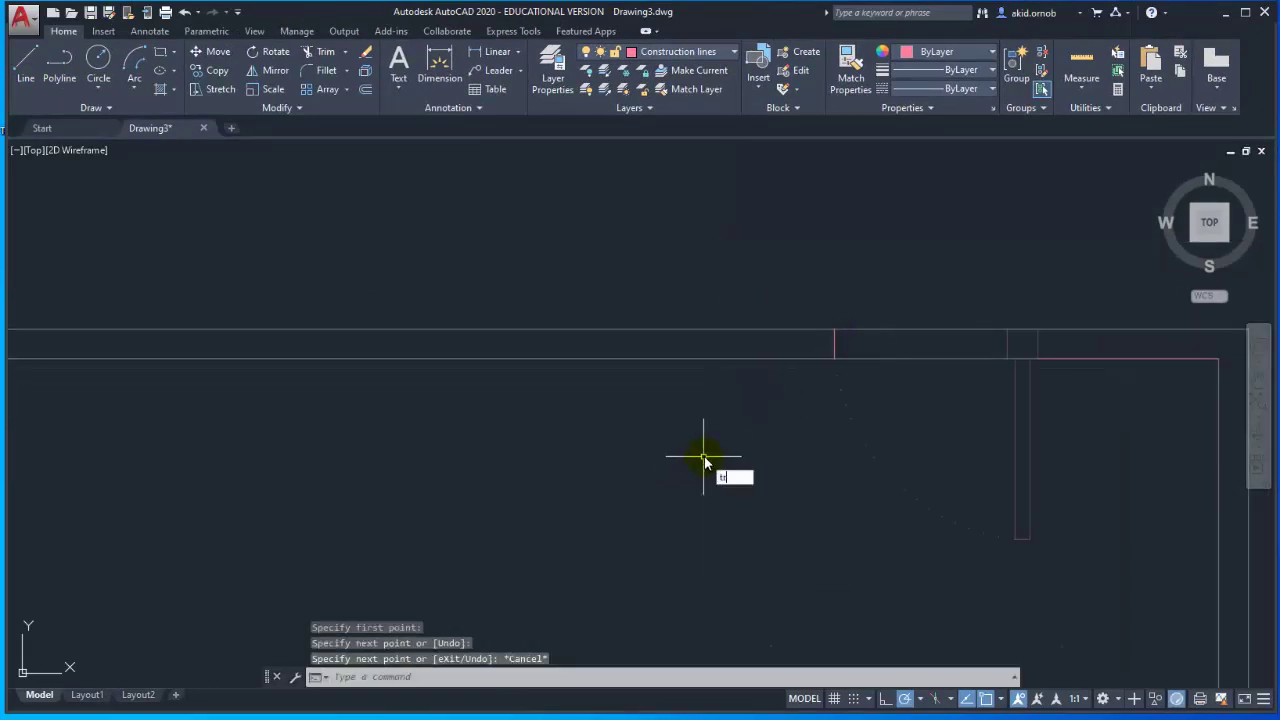
pyautogui.press('Return')
pyautogui.press('Return')
pyautogui.scroll(3, 944, 406)
pyautogui.moveTo(923, 396); pyautogui.dragTo(815, 505, button='middle')
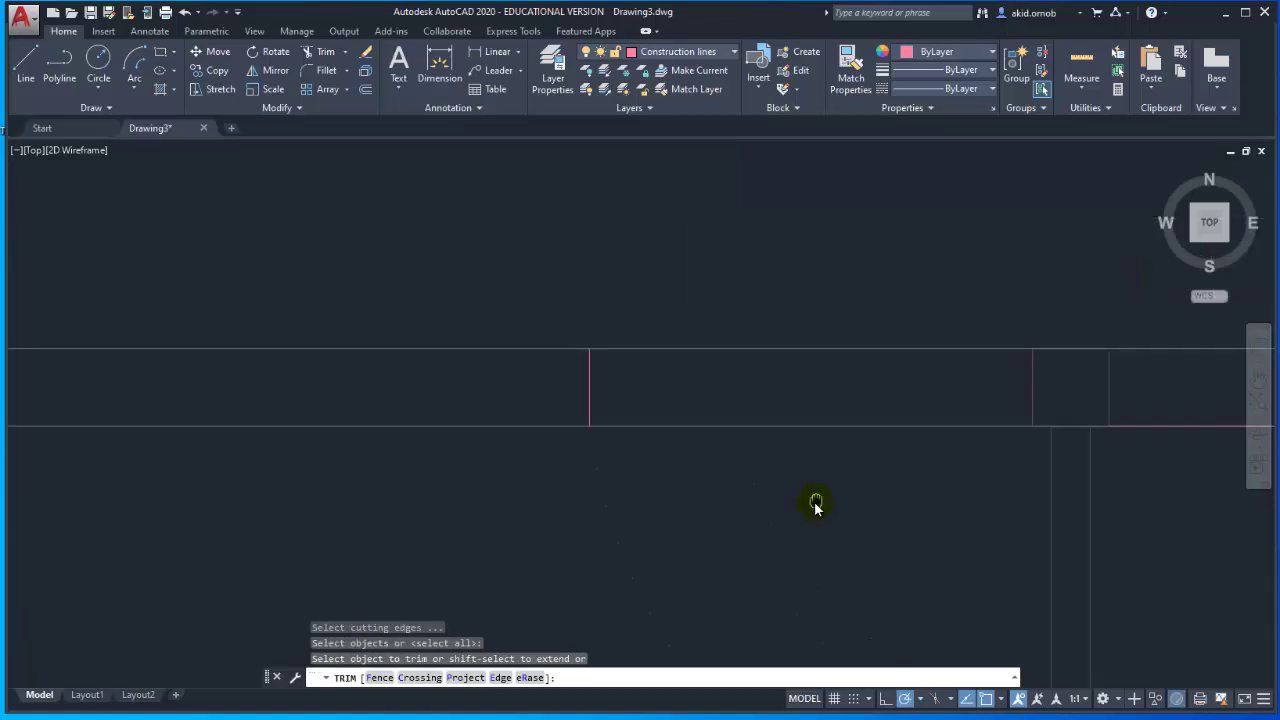
pyautogui.click(851, 452)
pyautogui.click(814, 486)
# Step: Trim the inner and outer wall lines across the left door's opening and end the Trim command
pyautogui.scroll(-5, 814, 486)
pyautogui.moveTo(837, 463); pyautogui.dragTo(1060, 466, button='middle')
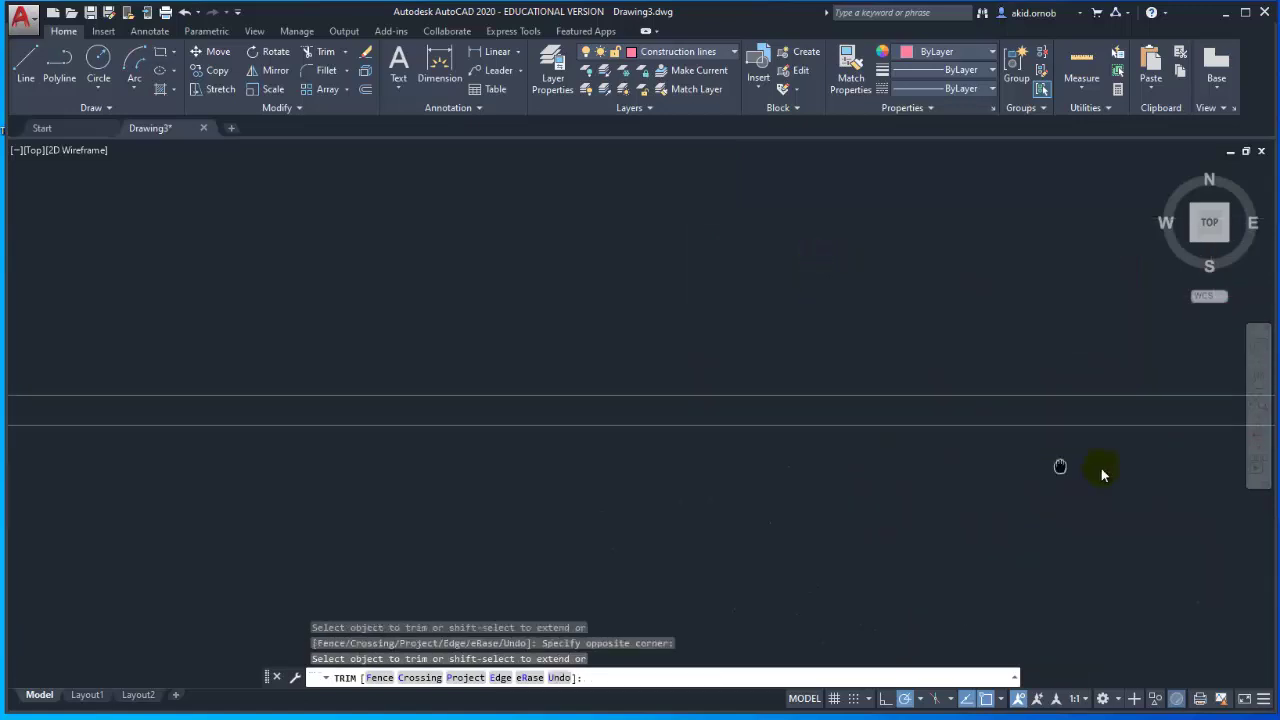
pyautogui.scroll(3, 463, 451)
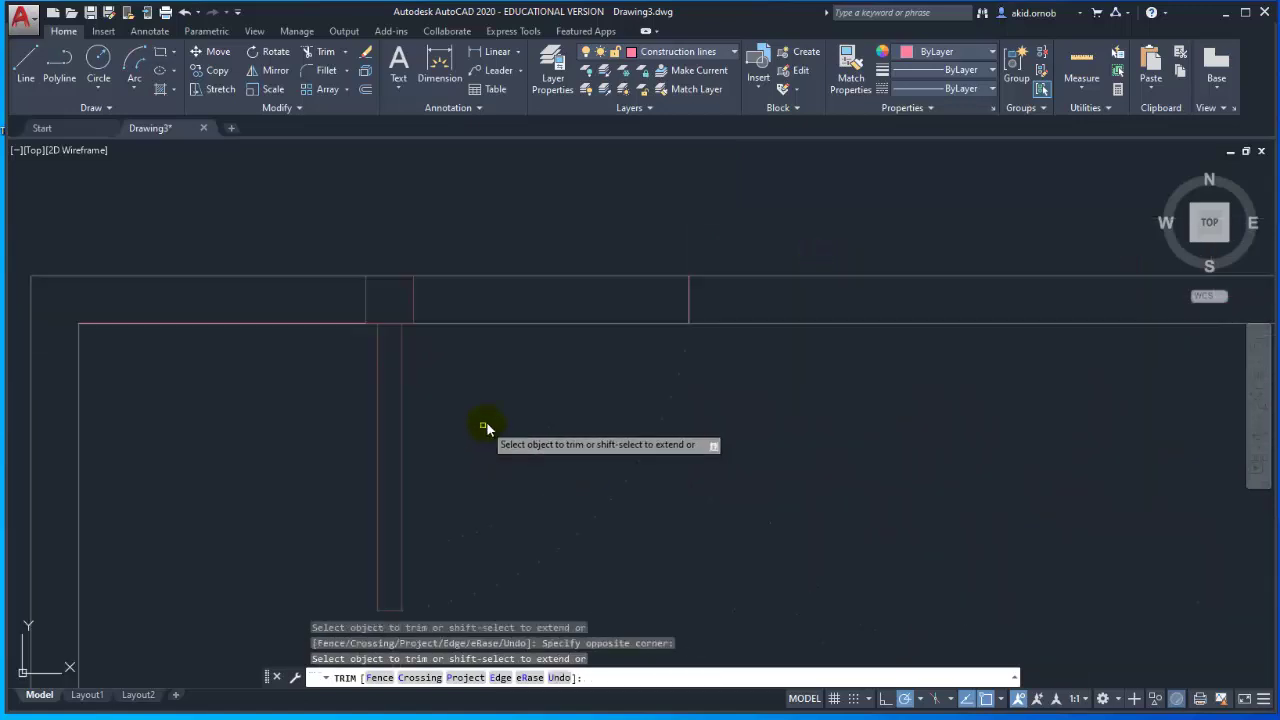
pyautogui.click(514, 363)
pyautogui.click(543, 226)
pyautogui.scroll(-2, 610, 460)
pyautogui.moveTo(631, 466); pyautogui.dragTo(464, 143, button='middle')
pyautogui.press('Escape')
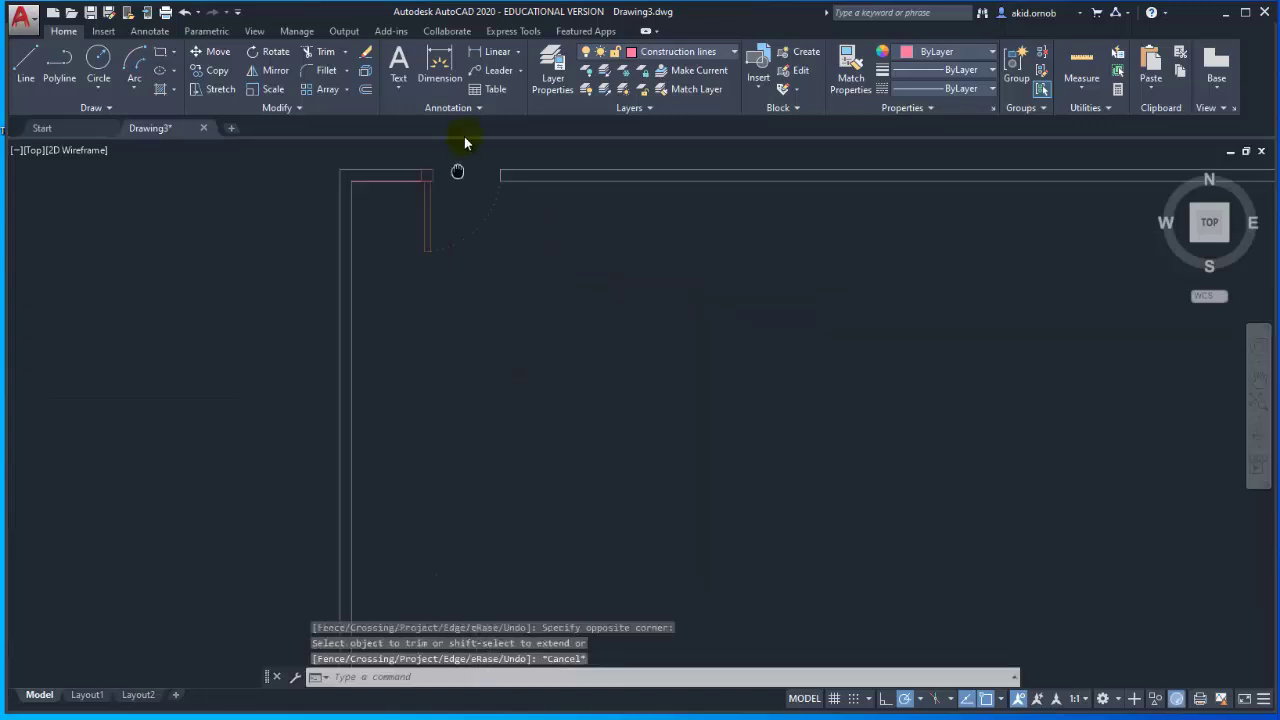
pyautogui.scroll(-2, 586, 289)
pyautogui.scroll(-2, 443, 266)
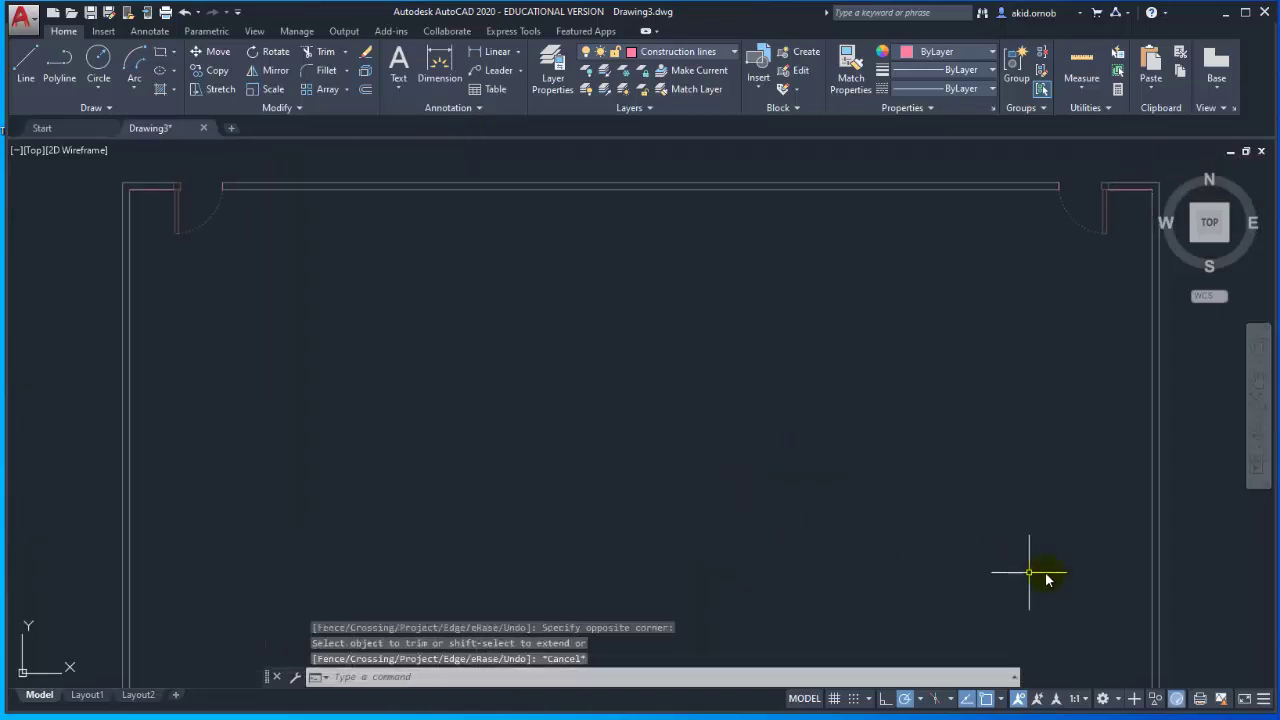